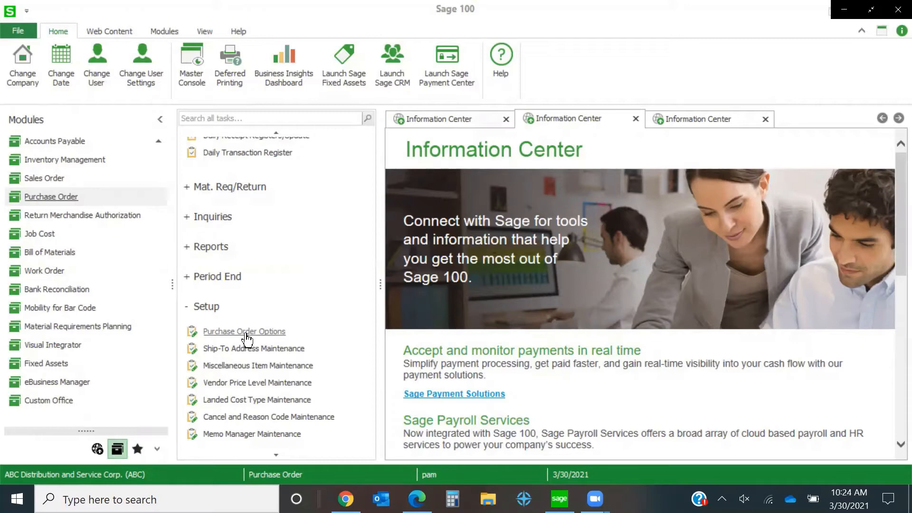
- Open the Purchase Order Options and try out automatic closing of partially received purchase orders with its receipt variance
left_click(246, 332)
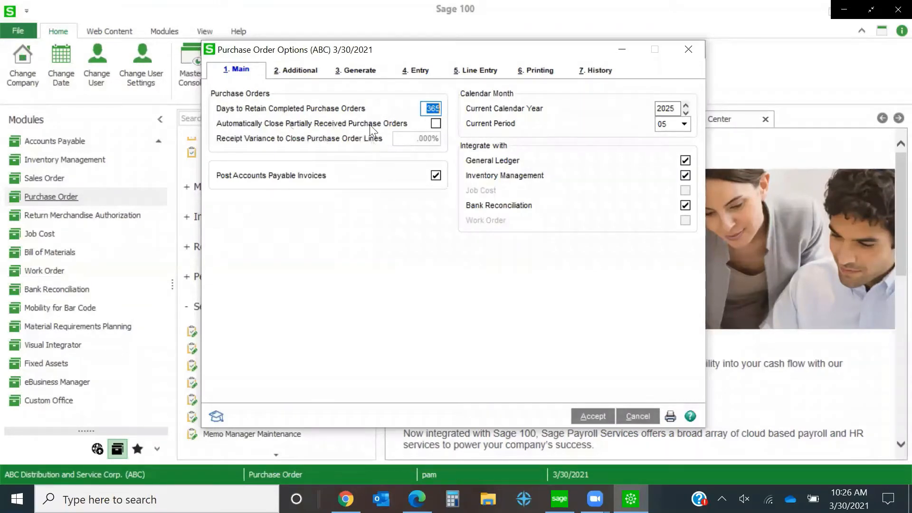
left_click(435, 124)
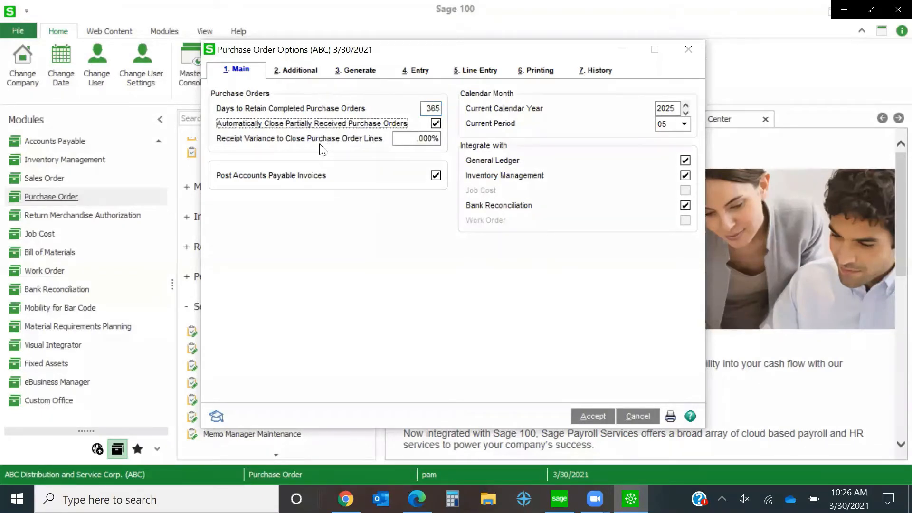
left_click(417, 138)
left_click(441, 124)
- Try Yes and No for Retain Deleted Orders in the history options, restore Prompt, and accept the options
left_click(600, 71)
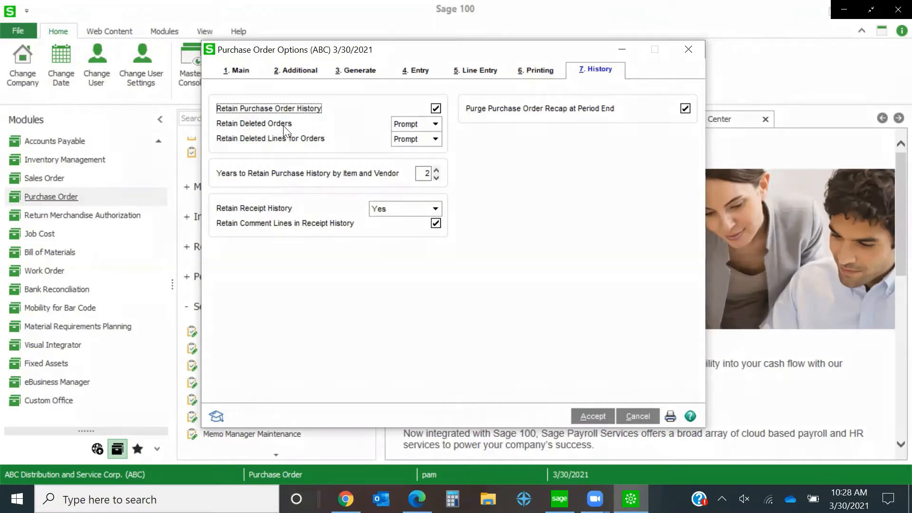
left_click(435, 125)
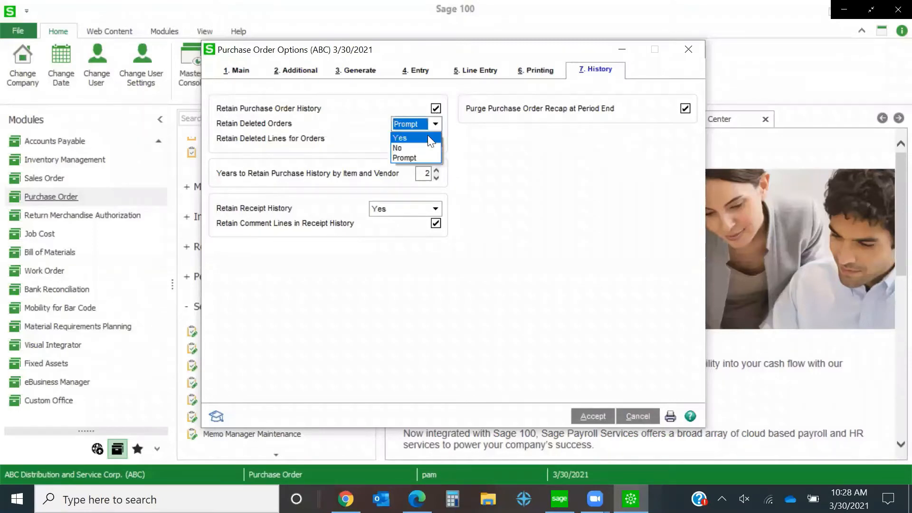
left_click(430, 138)
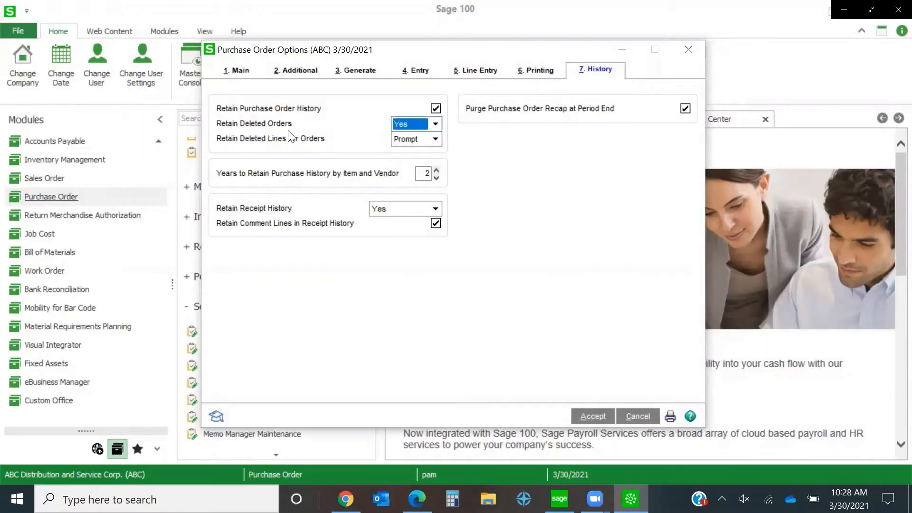
left_click(434, 125)
left_click(418, 147)
left_click(436, 124)
left_click(427, 157)
left_click(593, 417)
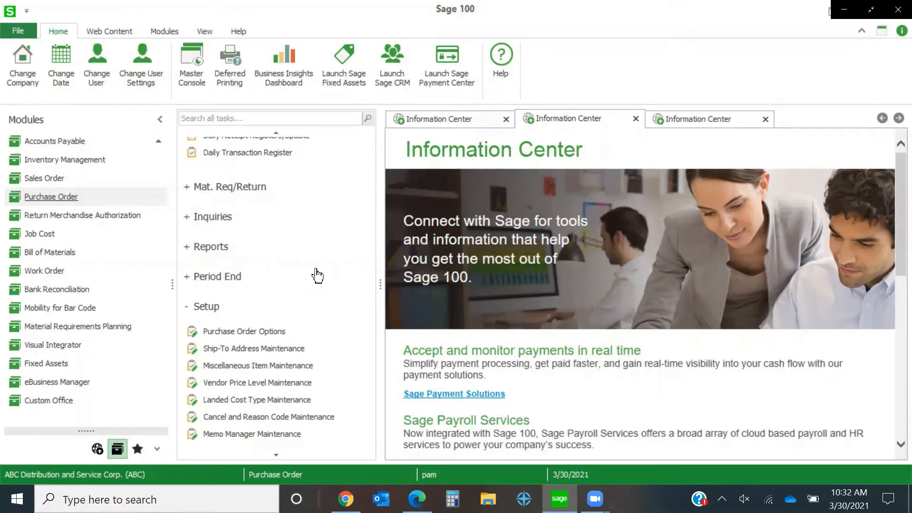
- Open Purchase Order Entry and start a new order with the next available number, using the Standard Order type
scroll(318, 275, "up", 3)
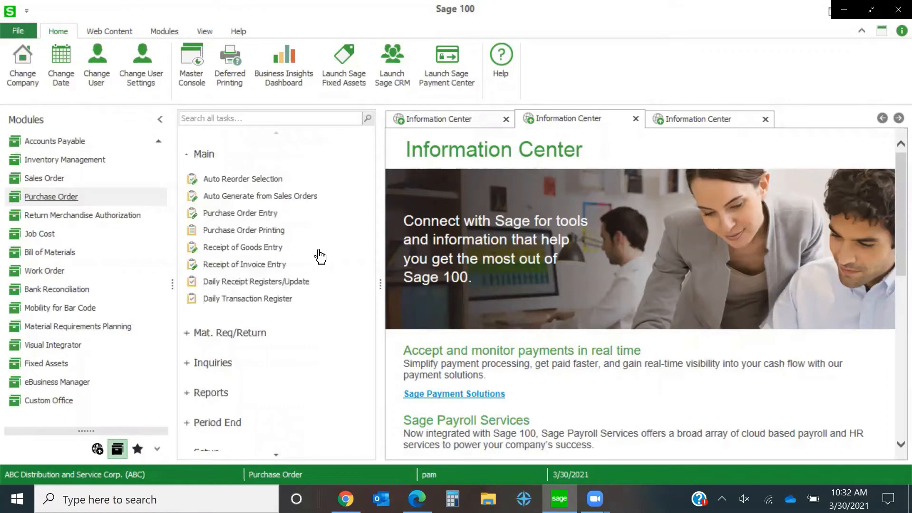
left_click(227, 215)
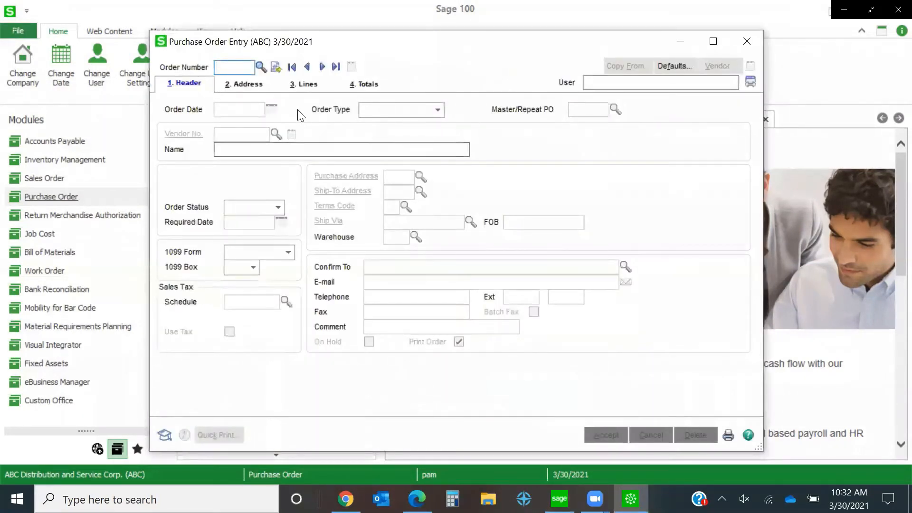
left_click(277, 68)
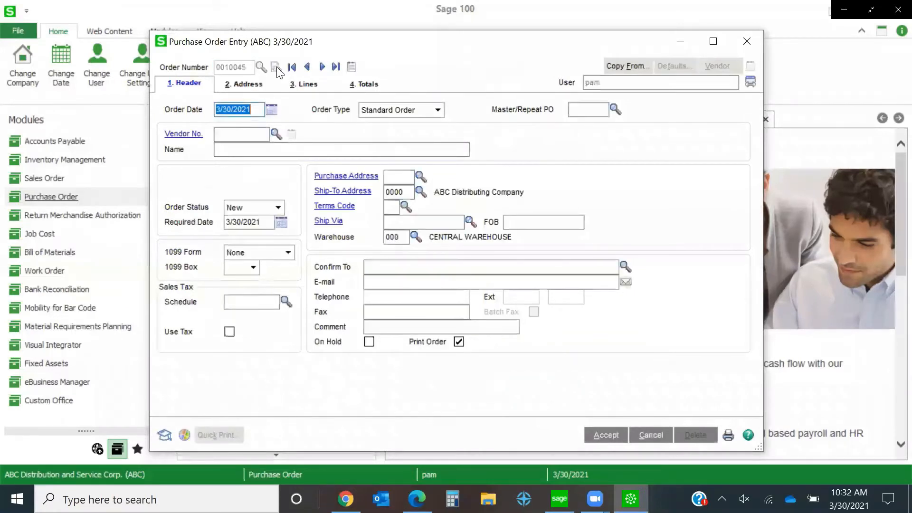
left_click(260, 109)
left_click(438, 111)
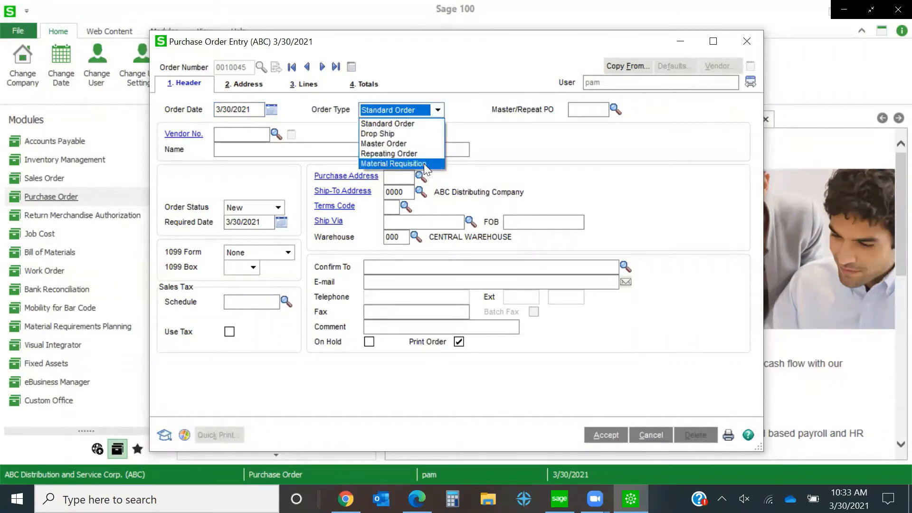
left_click(410, 125)
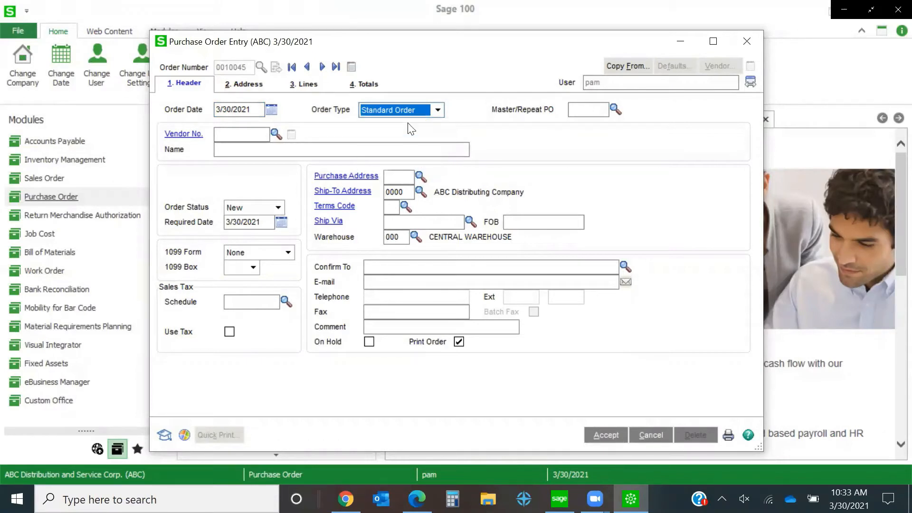
- Try the Drop Ship and Standard Order types on the new purchase order, and cancel the entry
left_click(438, 111)
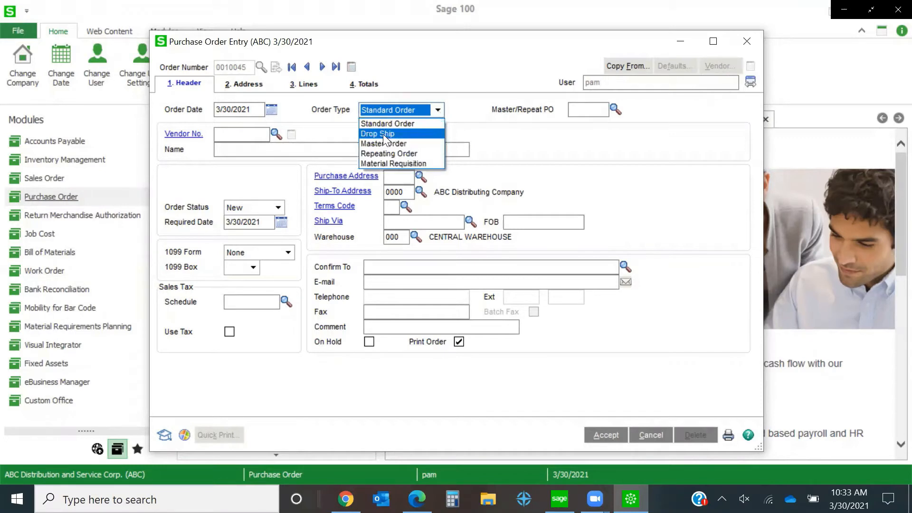
left_click(383, 134)
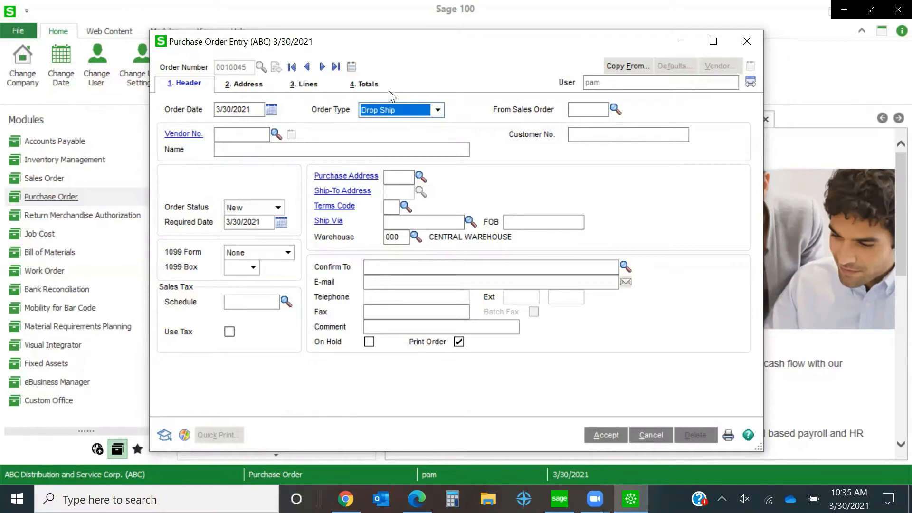
left_click(438, 111)
left_click(427, 122)
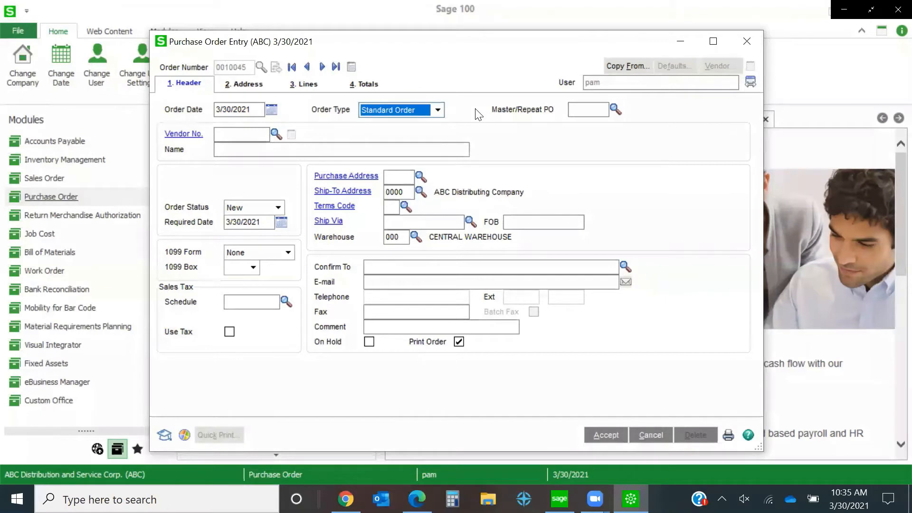
left_click(437, 114)
left_click(413, 130)
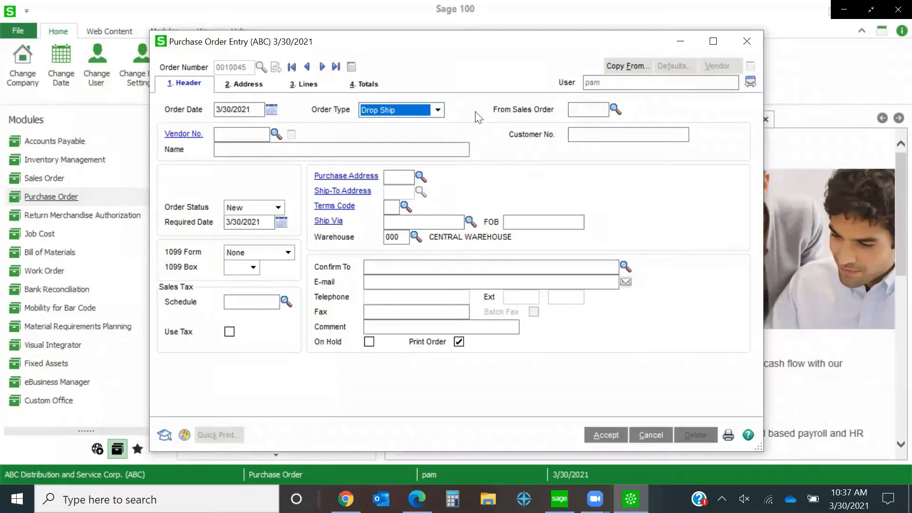
left_click(652, 435)
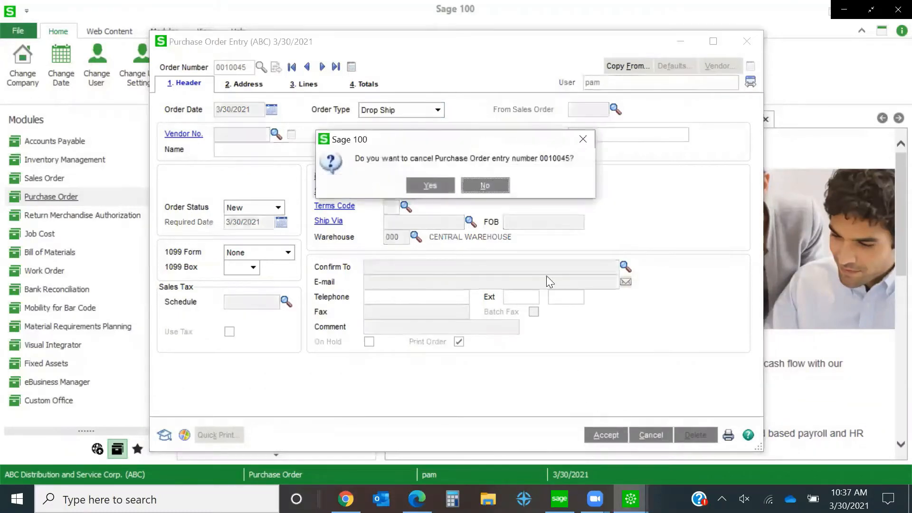
left_click(431, 186)
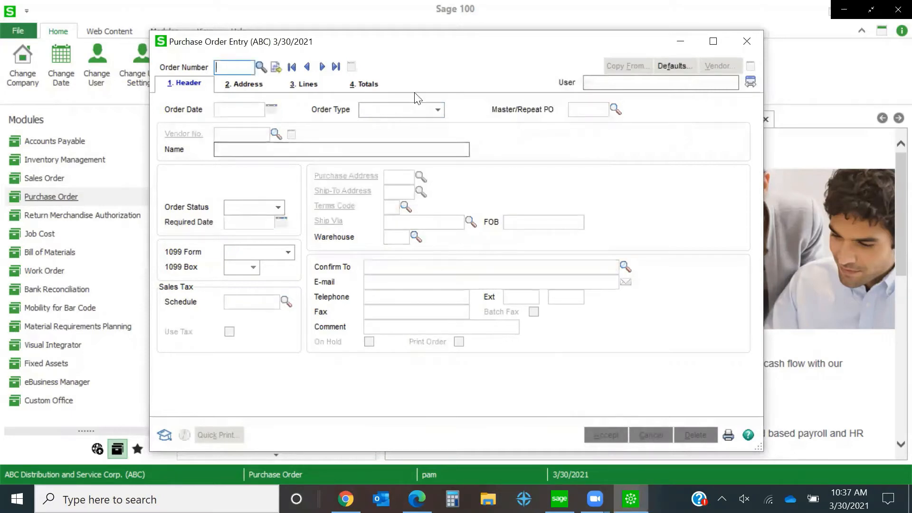
- Open the Airway Property repeating order by its order number and check its item lines and expire date
type("10043")
key("Tab")
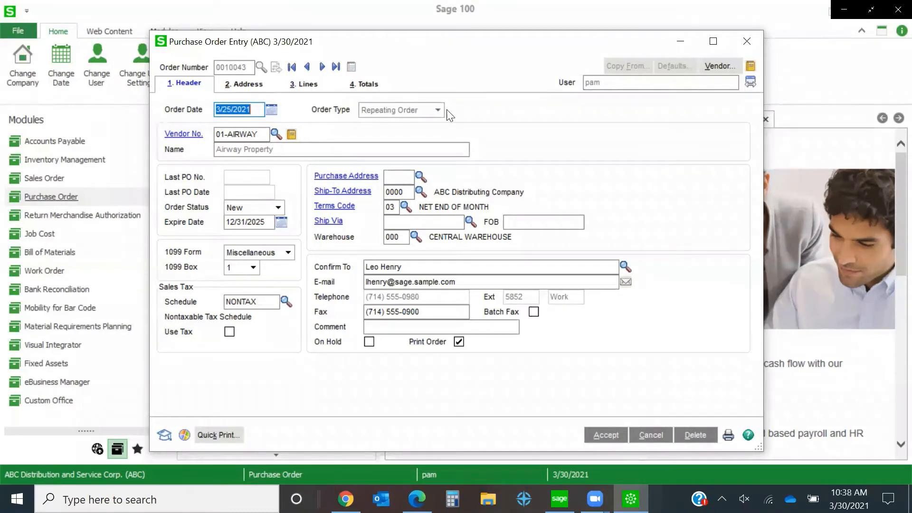
left_click(303, 85)
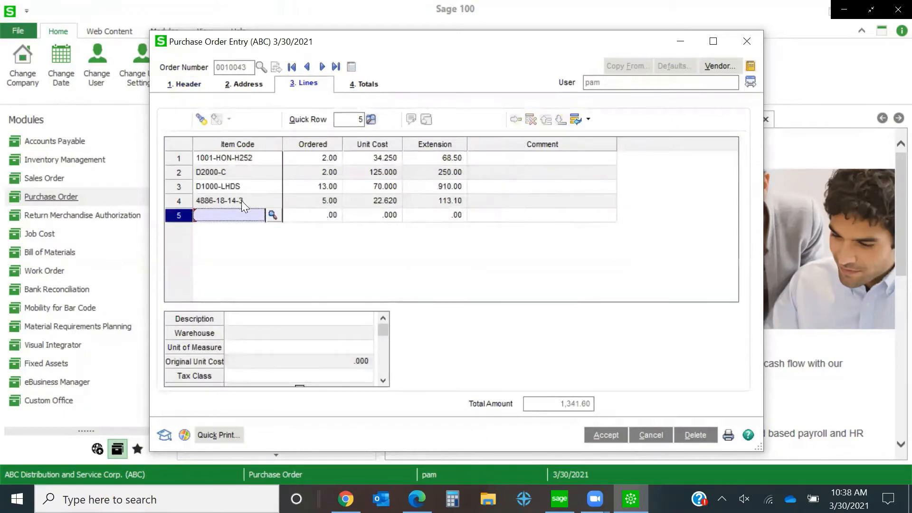
left_click(303, 158)
left_click(309, 200)
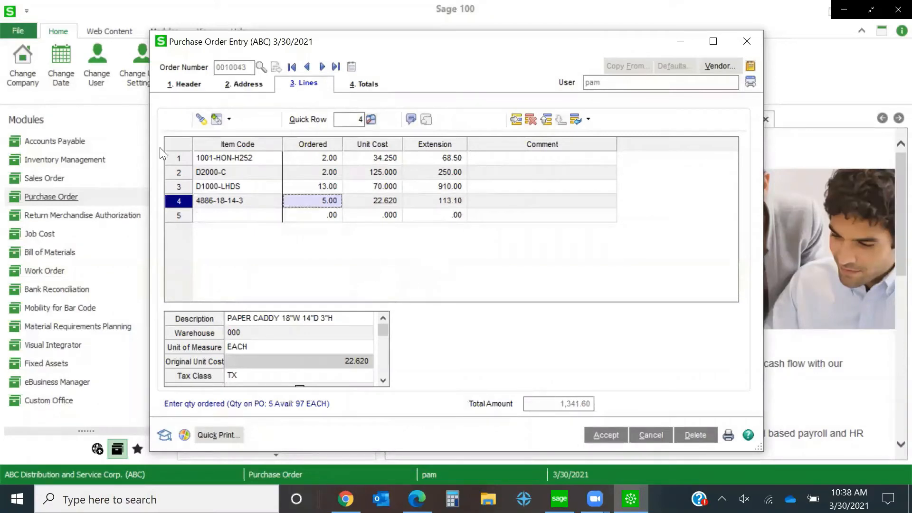
left_click(183, 85)
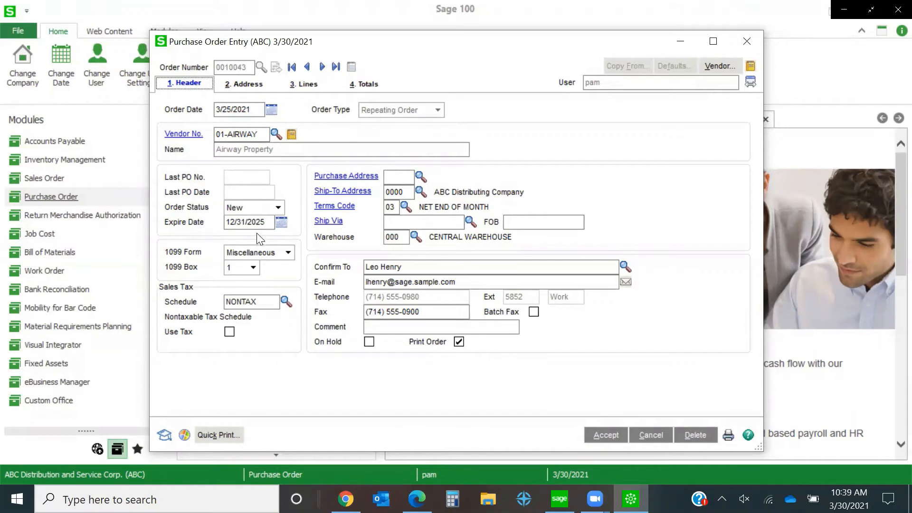
left_click(266, 224)
left_click(305, 86)
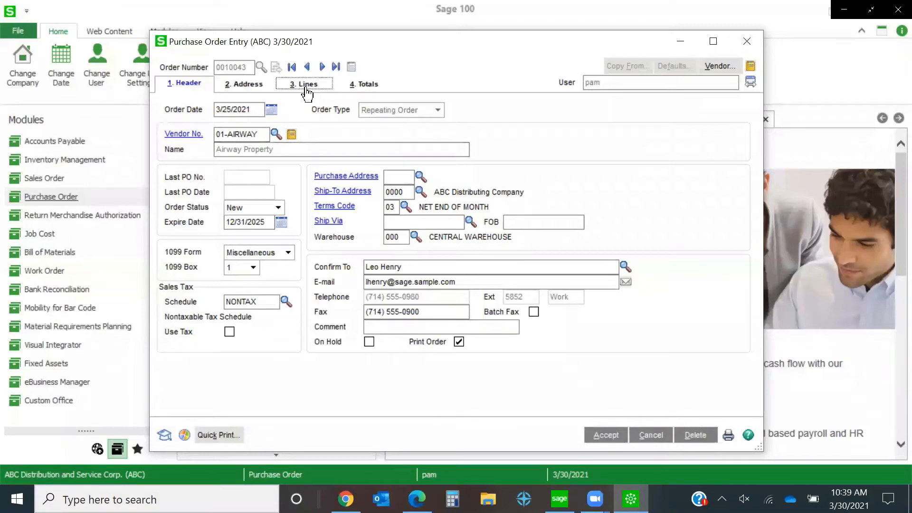
left_click(209, 216)
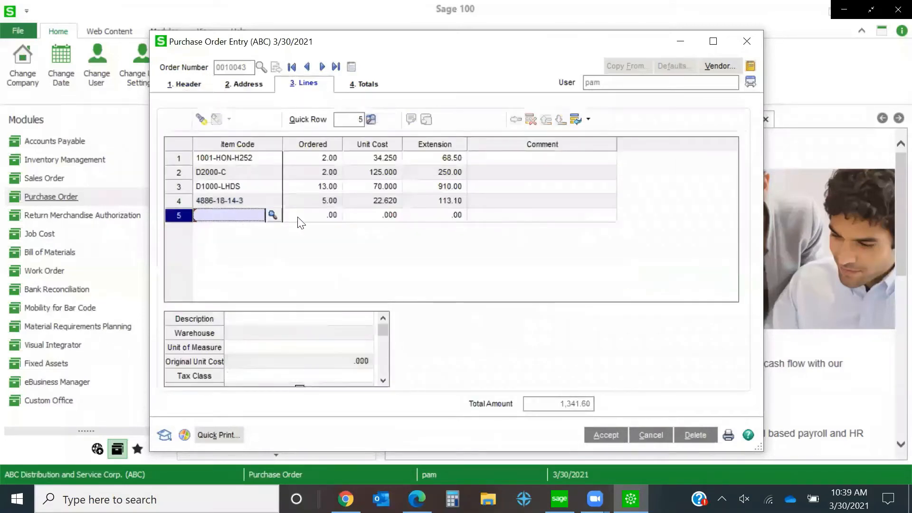
left_click(272, 214)
left_click(419, 265)
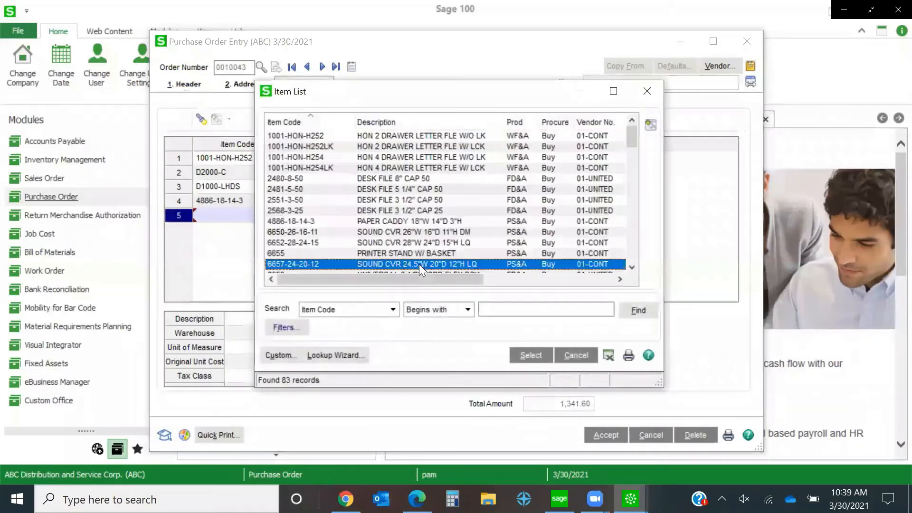
double_click(418, 264)
type("2")
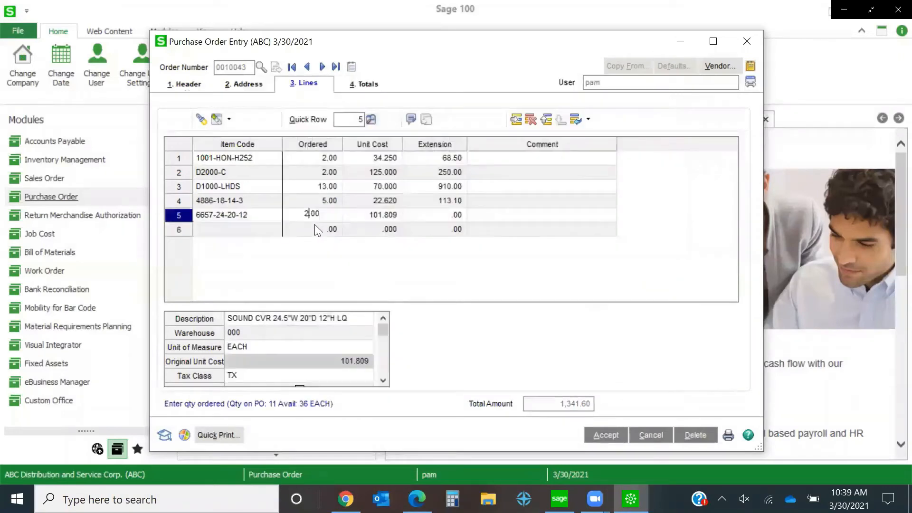
key("Tab")
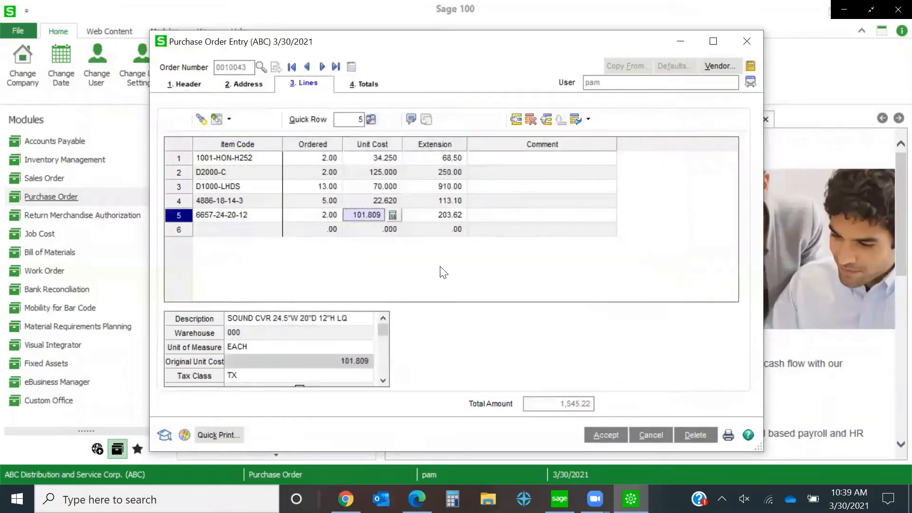
left_click(600, 436)
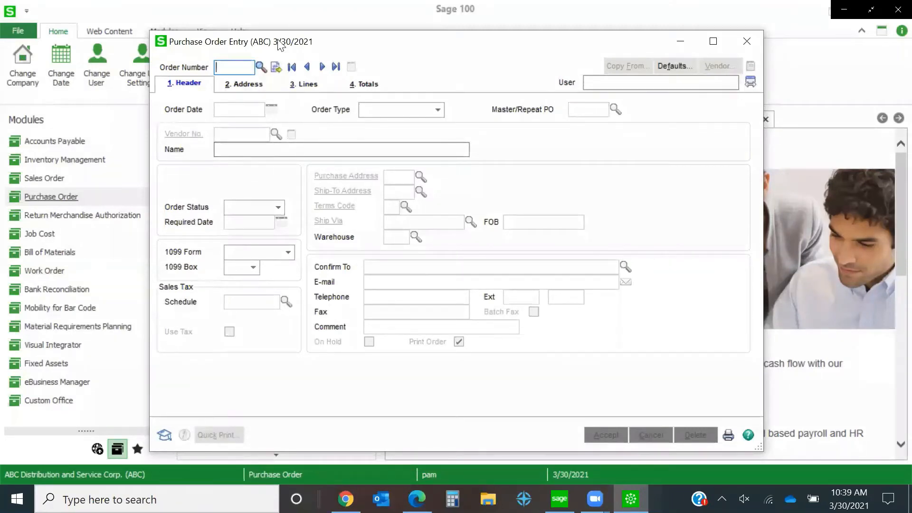
- Start a new standard purchase order dated 3/25/2025 and base it on the Airway Property repeating order
left_click(276, 66)
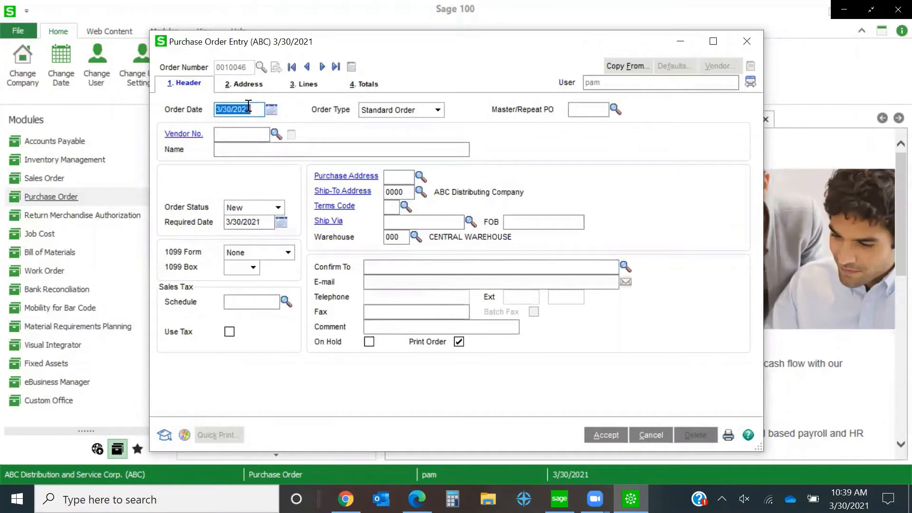
type("03252025")
key("Tab")
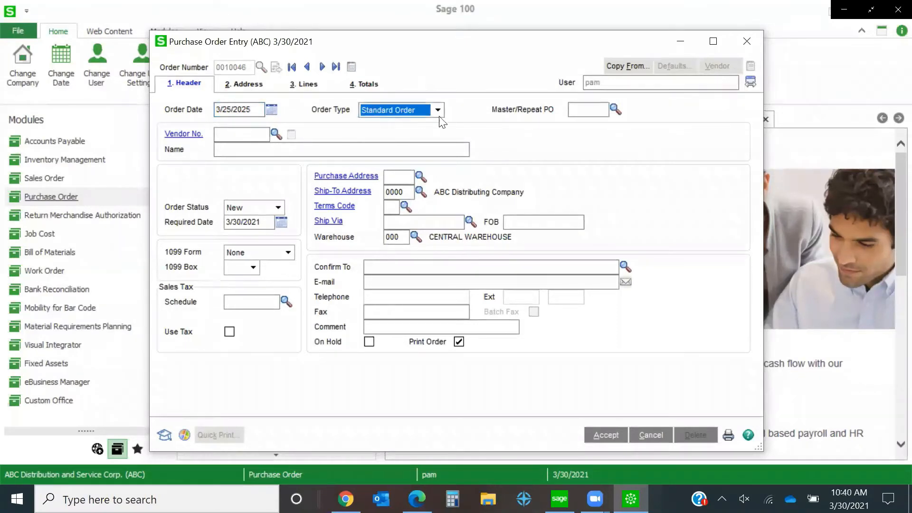
left_click(615, 110)
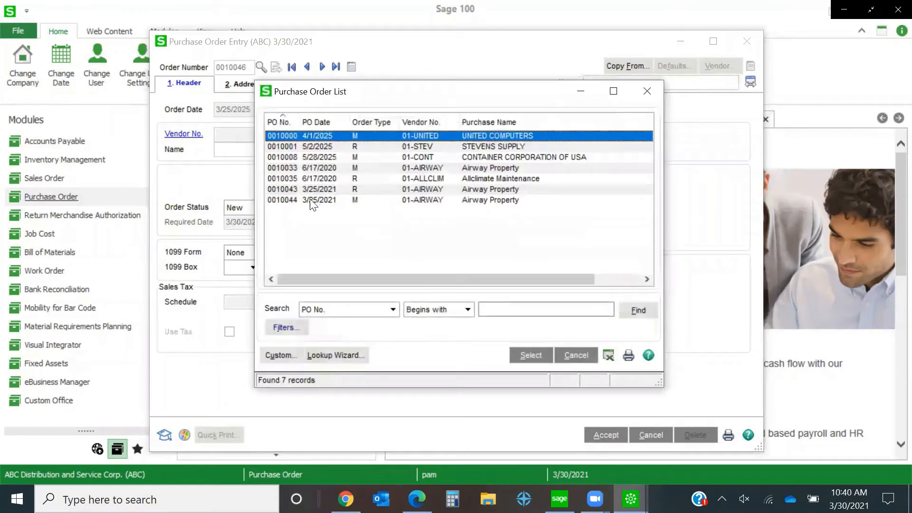
left_click(281, 189)
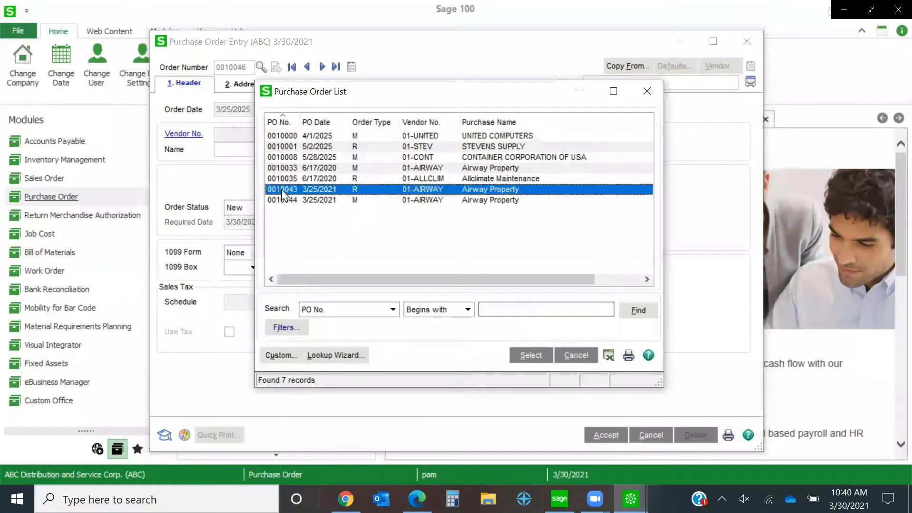
double_click(330, 189)
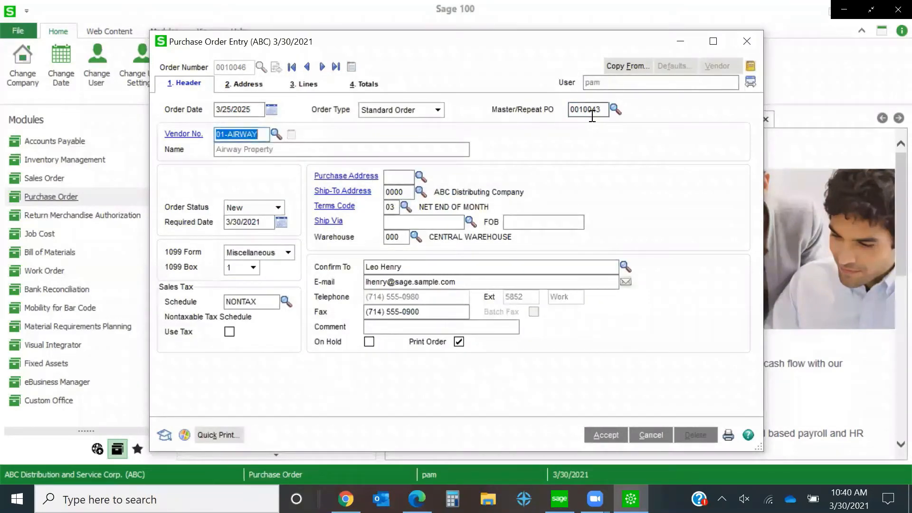
- Set the ordered quantity of item D1000-LHDS to 5 in the new purchase order's lines
left_click(308, 89)
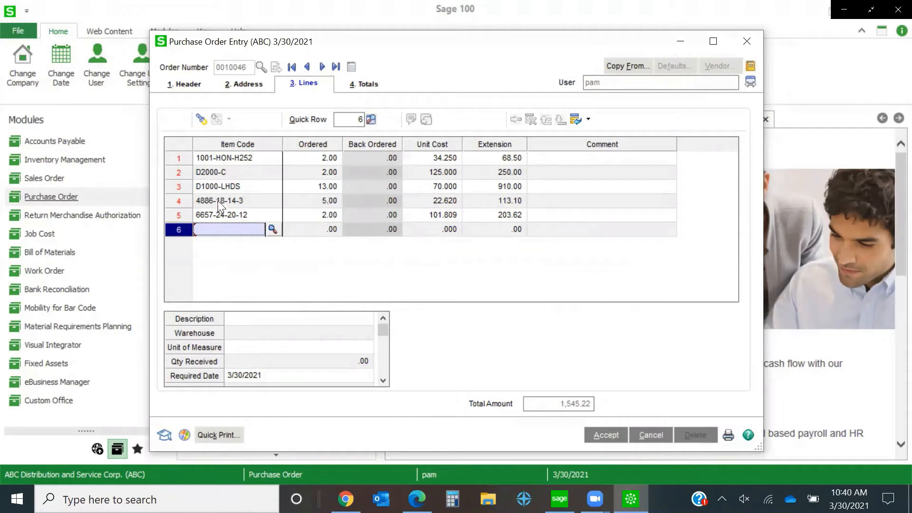
left_click(233, 187)
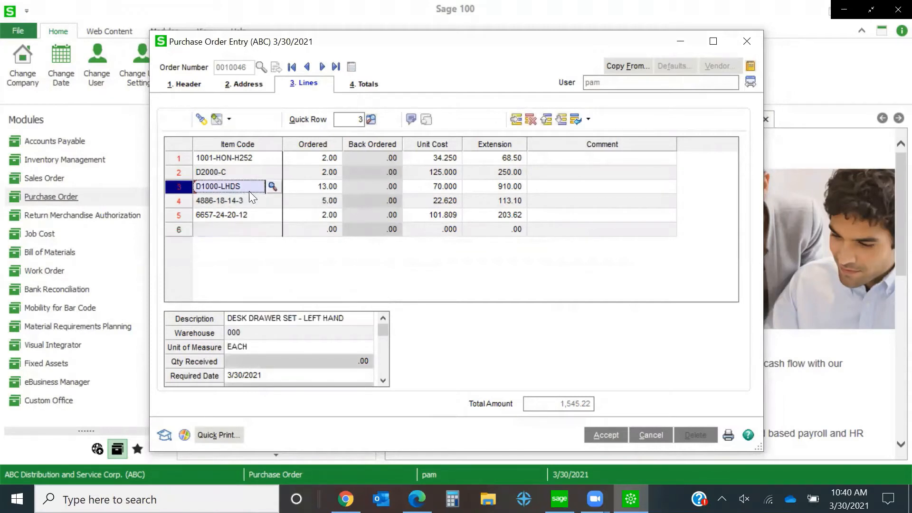
left_click(311, 188)
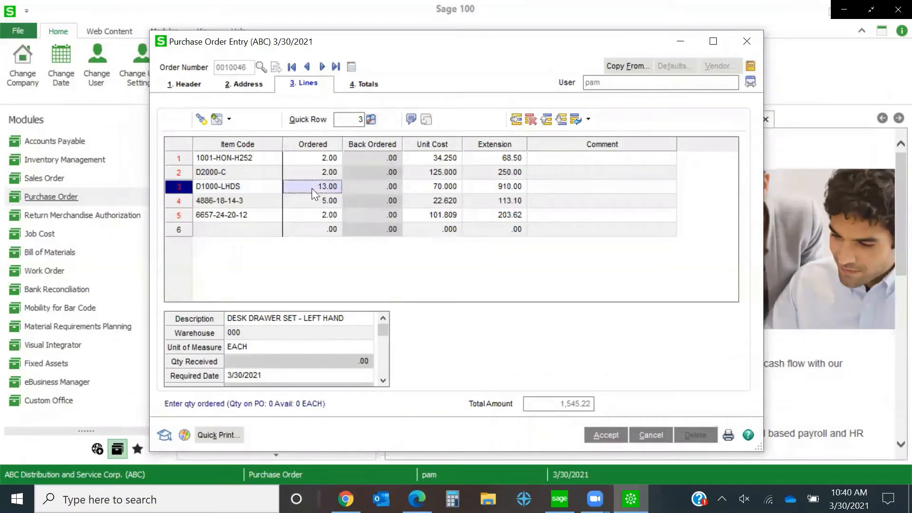
type("5")
key("Tab")
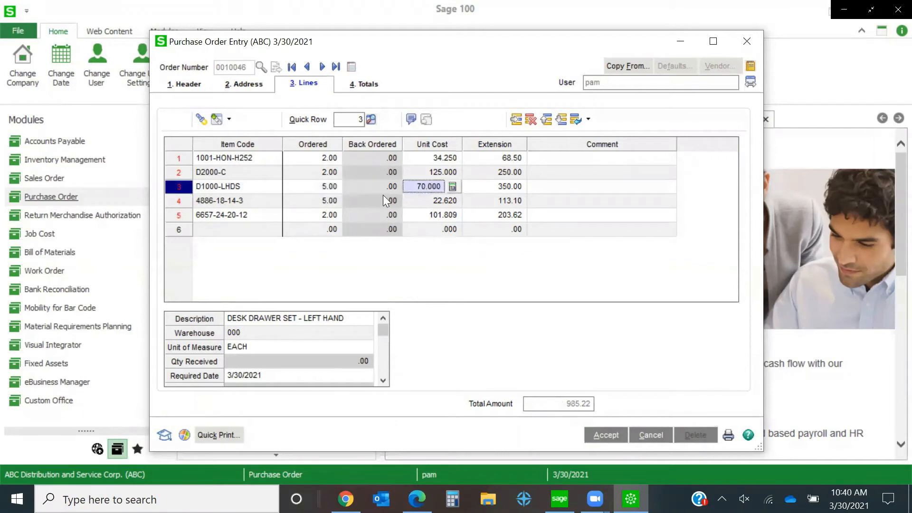
- Add item 6655, the printer stand with basket, as a new order line with an ordered quantity of 1
left_click(240, 232)
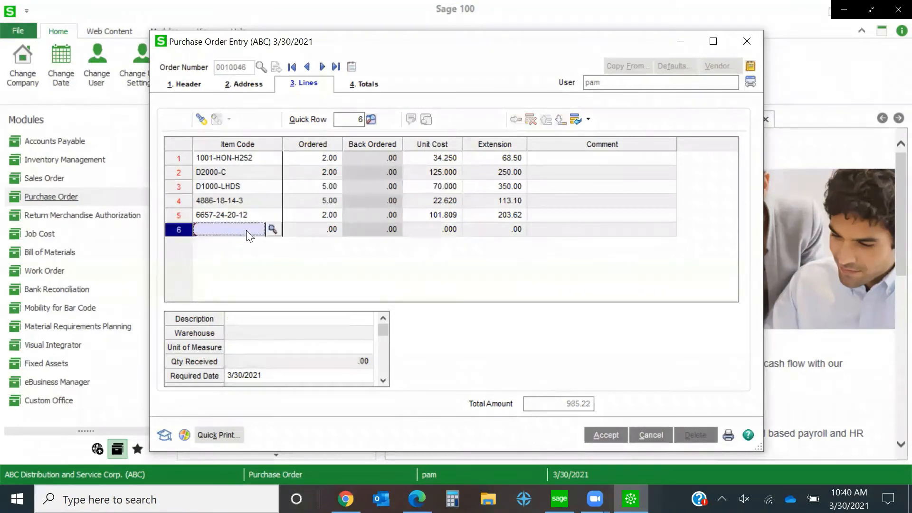
left_click(272, 229)
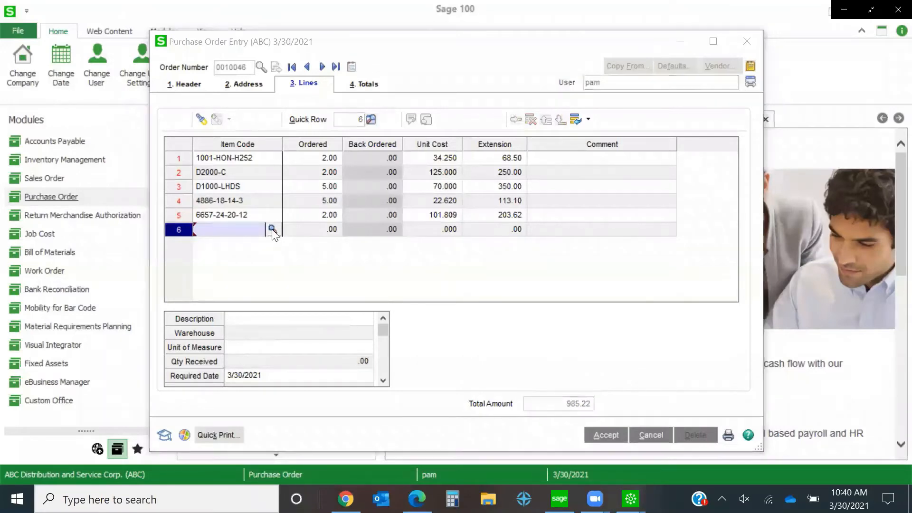
double_click(422, 255)
type("1")
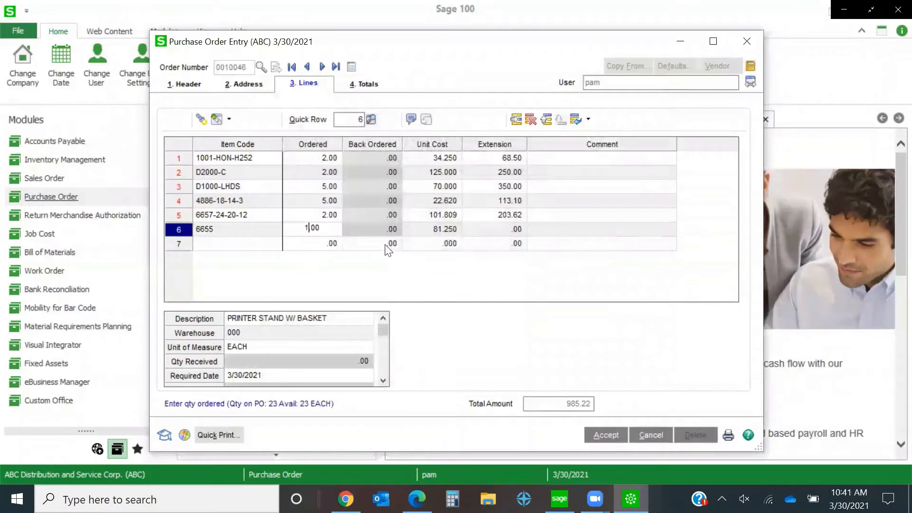
key("Tab")
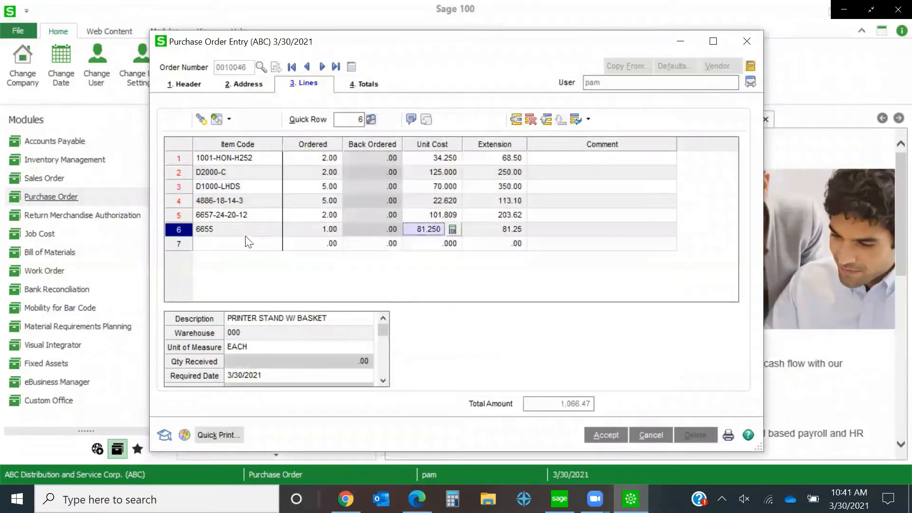
- Delete the D2000-C line from the purchase order, review the order totals and accept the order
left_click(215, 174)
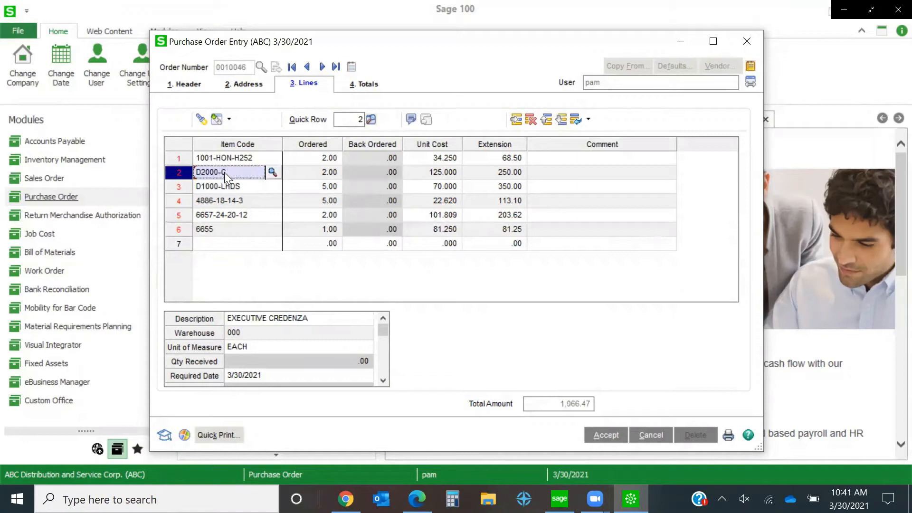
left_click(534, 120)
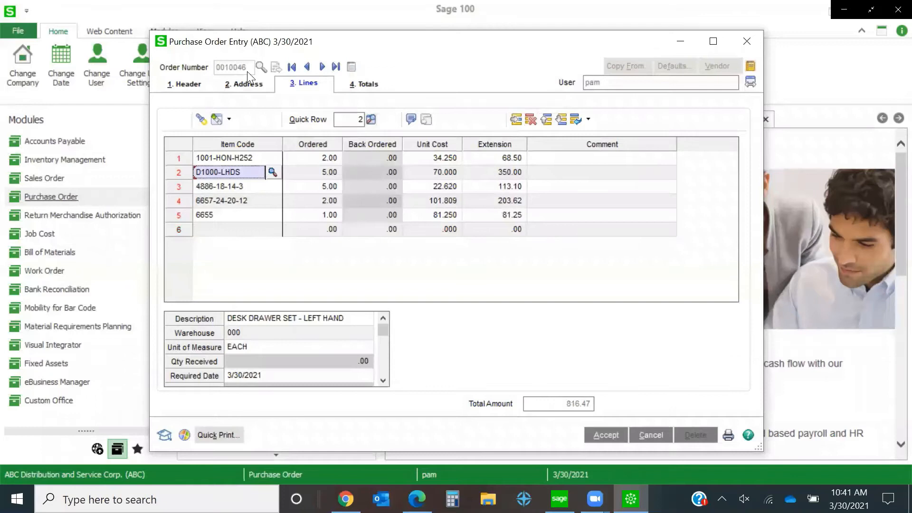
left_click(377, 88)
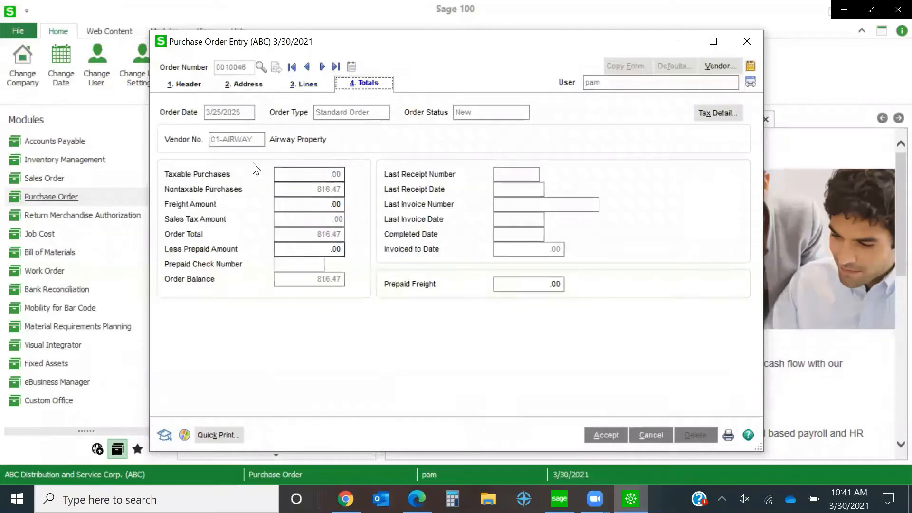
left_click(605, 435)
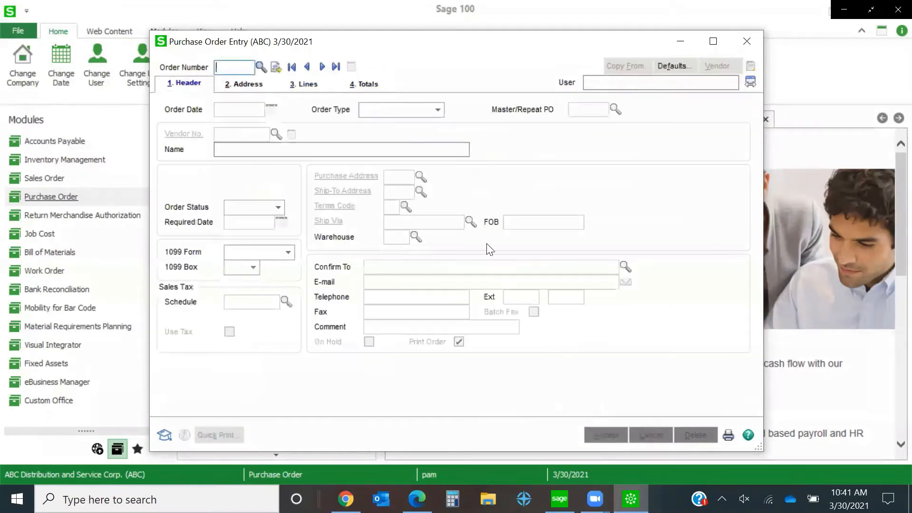
- Reopen the Airway Property repeating order by its order number, check its last PO number and date, and accept it
type("10043")
key("Tab")
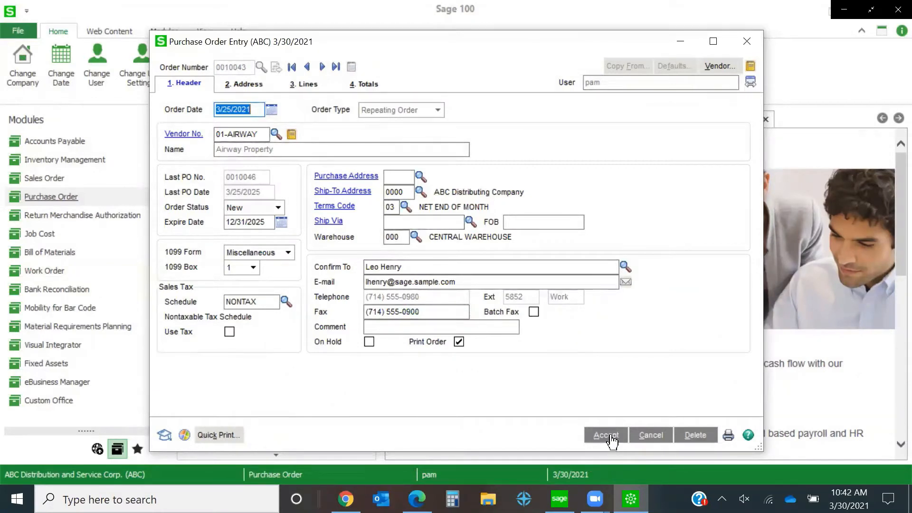
left_click(612, 440)
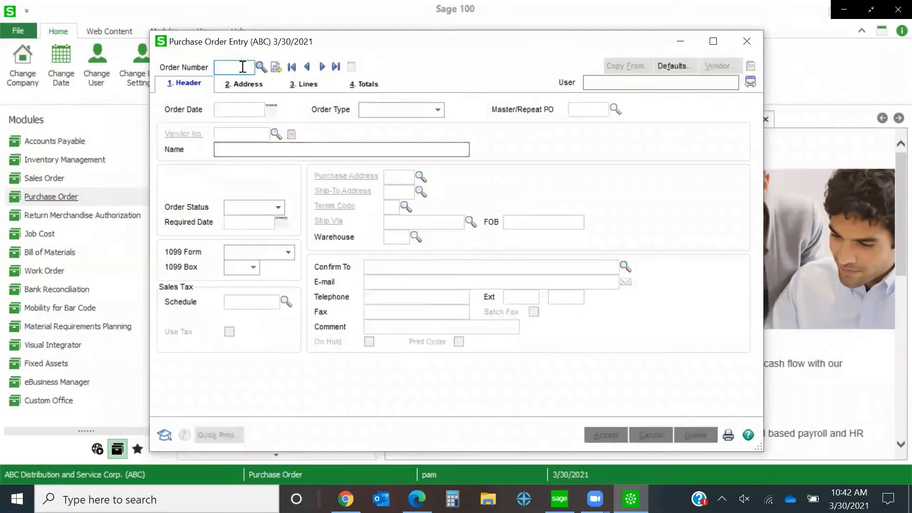
- Open the Airway Property master order dated 3/25/2021 and set its sales tax schedule to NONTAX
left_click(260, 68)
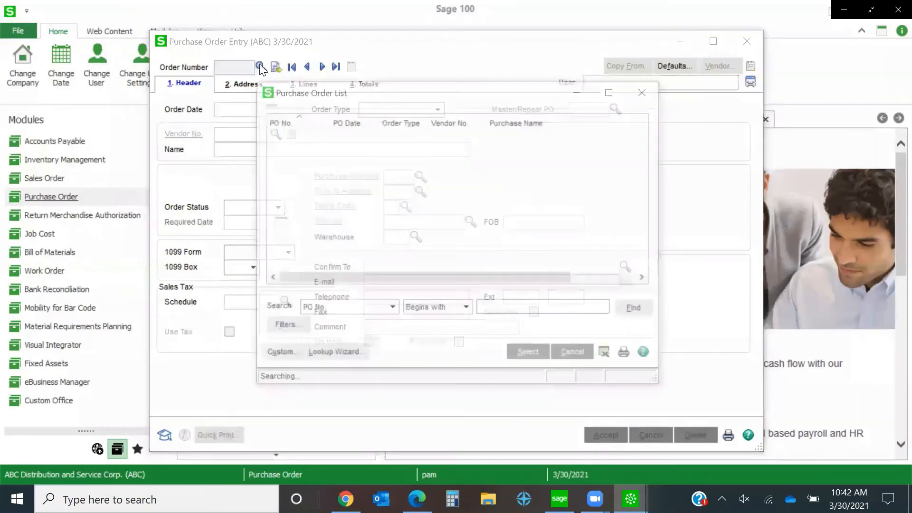
scroll(373, 251, "down", 8)
left_click(342, 253)
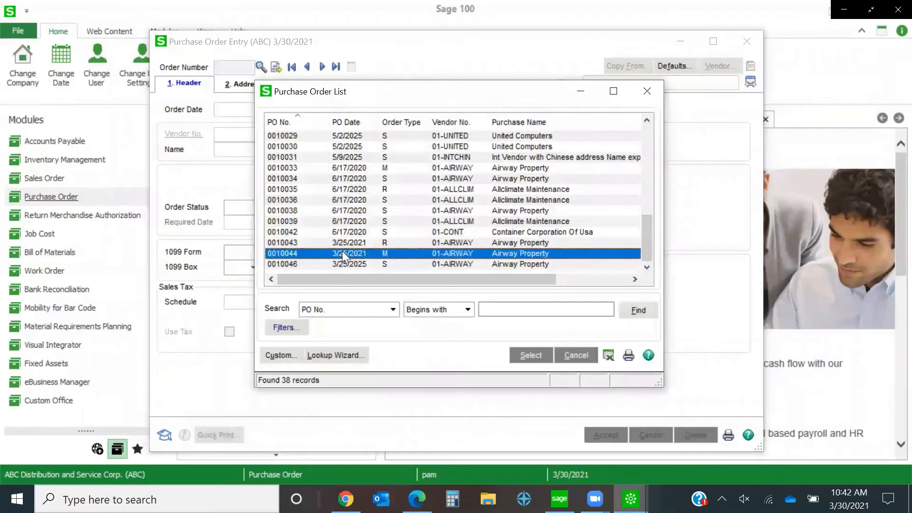
double_click(343, 253)
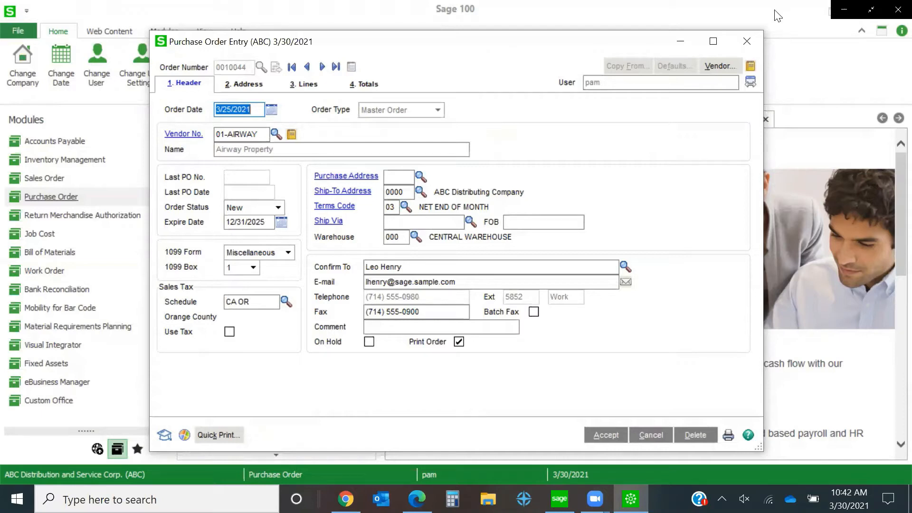
left_click(533, 139)
left_click(286, 302)
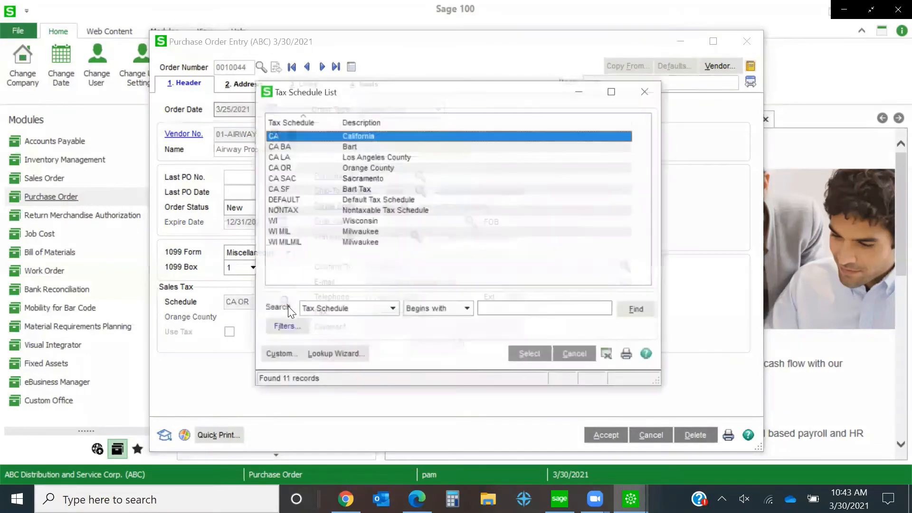
double_click(366, 209)
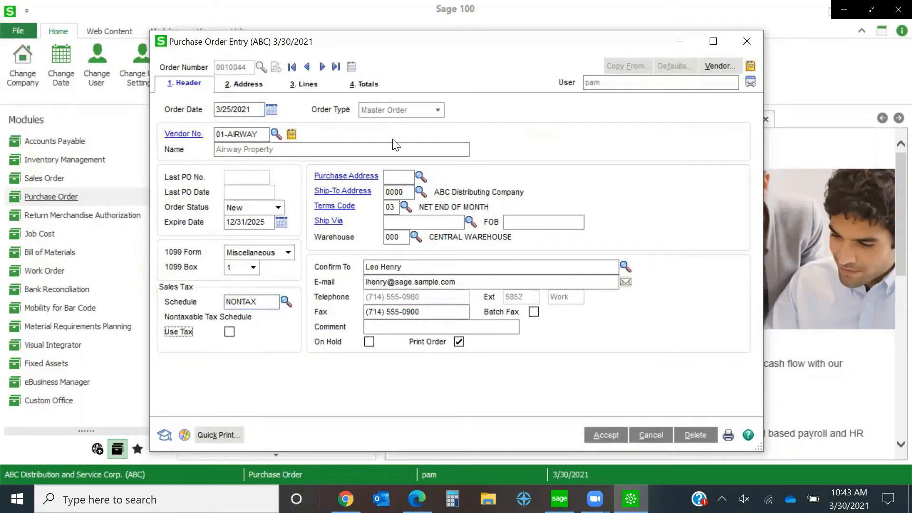
- Set the master order's unit costs to 25.000 for 1001-HON-H252 and 20.000 for 4886-18-14-3, and accept the order
left_click(304, 86)
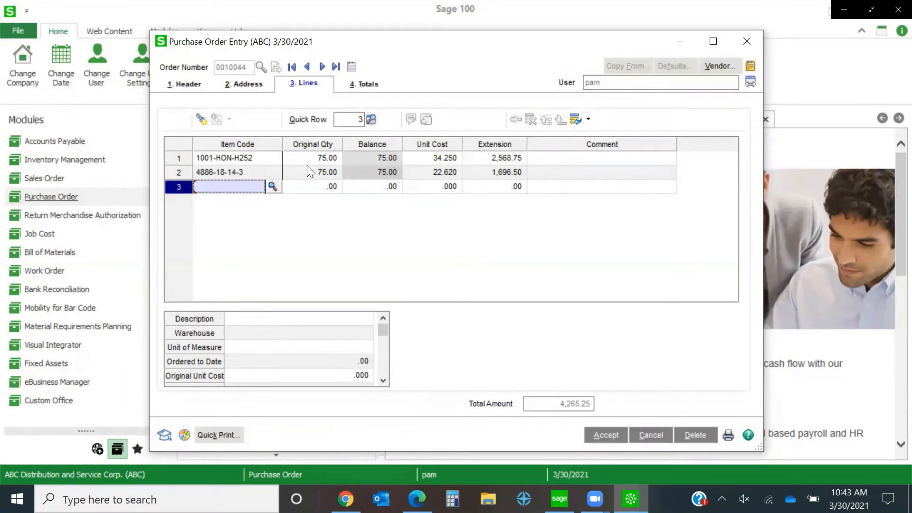
left_click(435, 160)
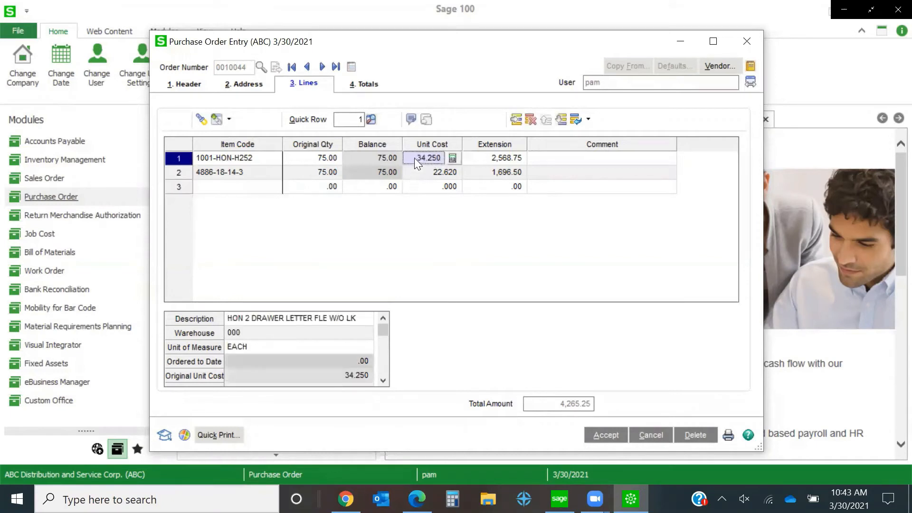
type("25.000")
key("Tab")
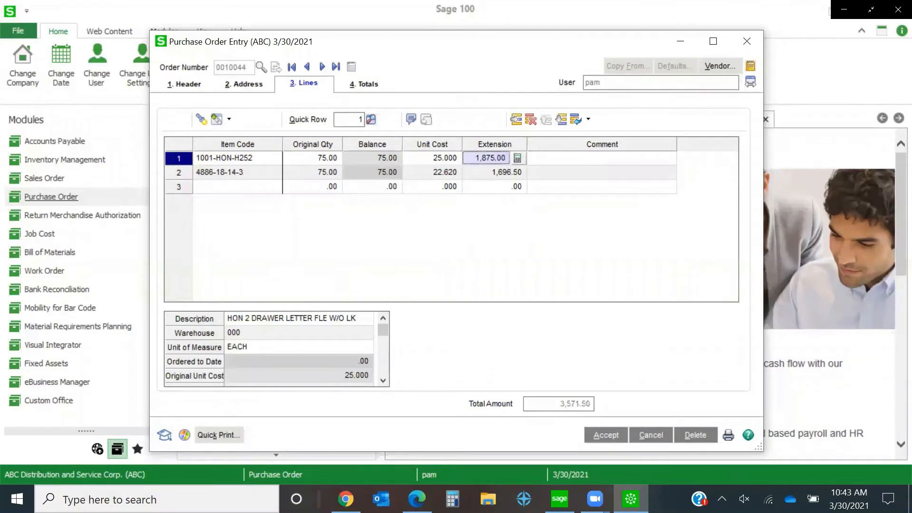
left_click(431, 175)
type("20.000")
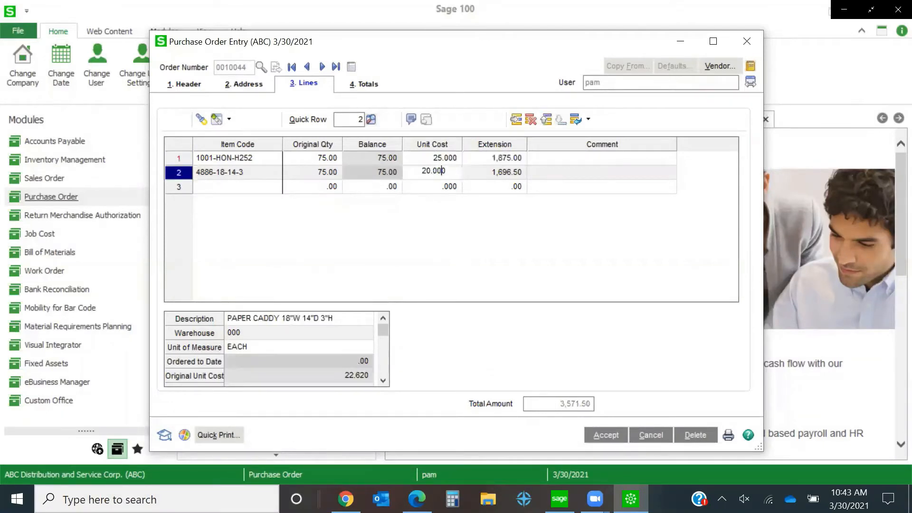
key("Tab")
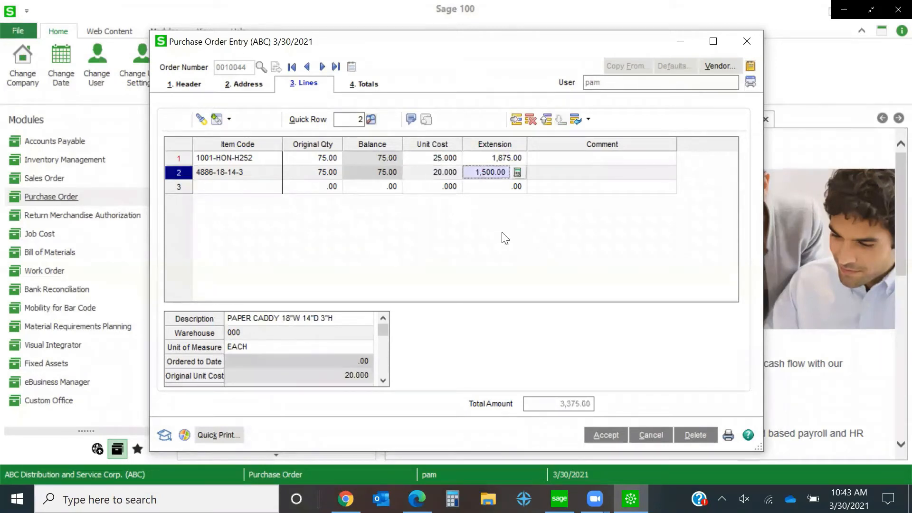
left_click(605, 435)
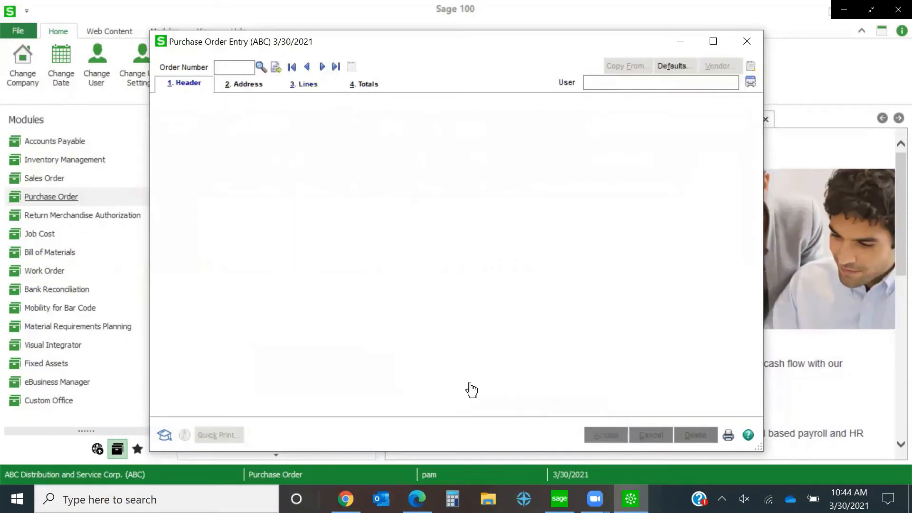
- Reopen the Airway Property master order dated 3/25/2021, check its header's last PO fields and expire date, and accept it
left_click(260, 67)
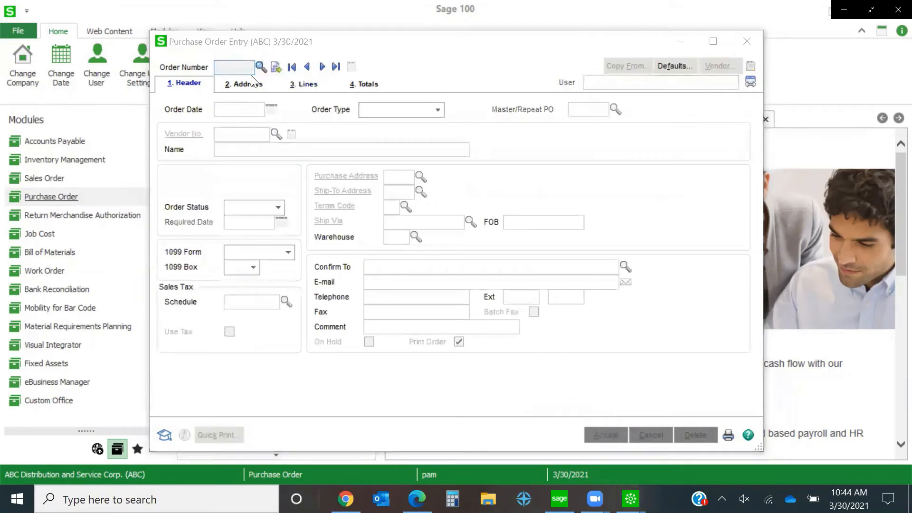
scroll(296, 244, "down", 8)
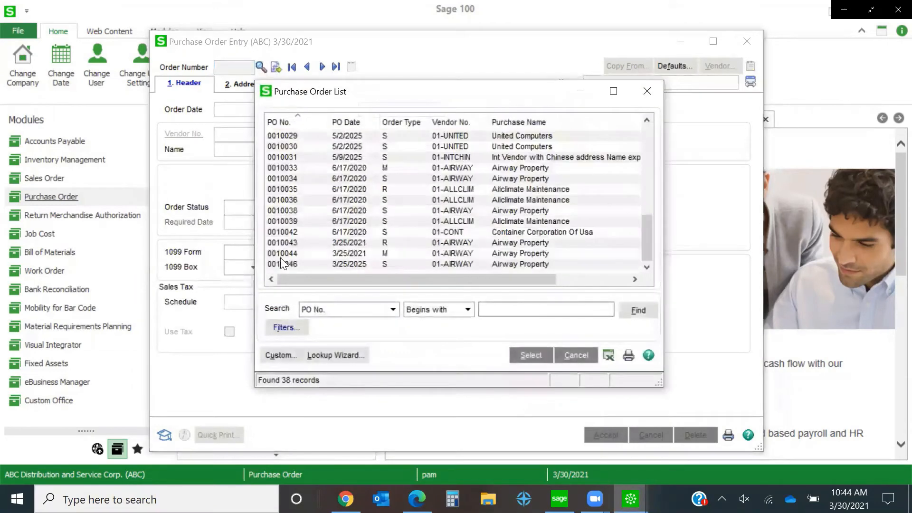
double_click(281, 253)
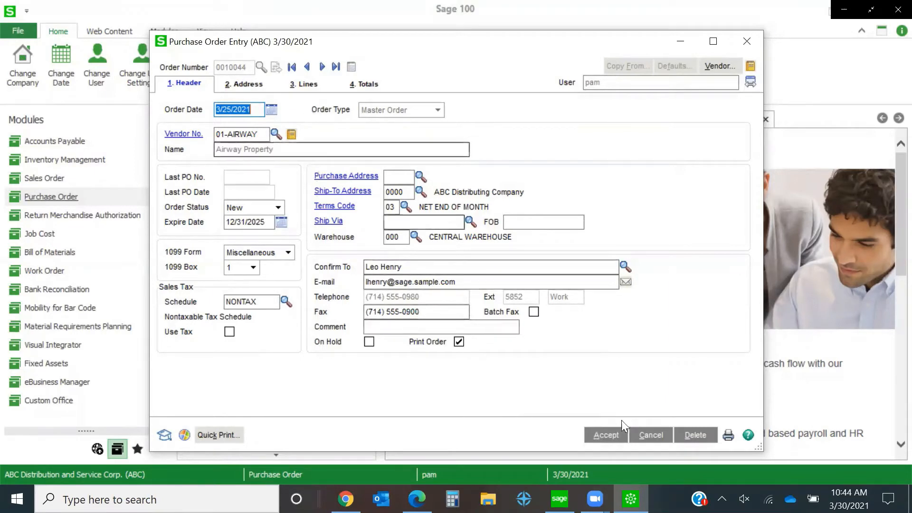
left_click(606, 435)
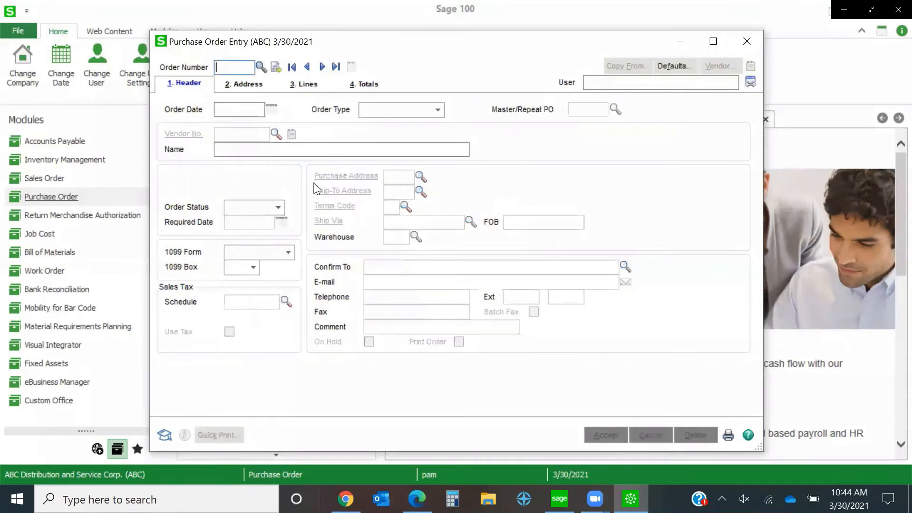
- Start a new standard purchase order dated 3/25/2025 and base it on the Airway Property master order dated 3/25/2021
left_click(277, 69)
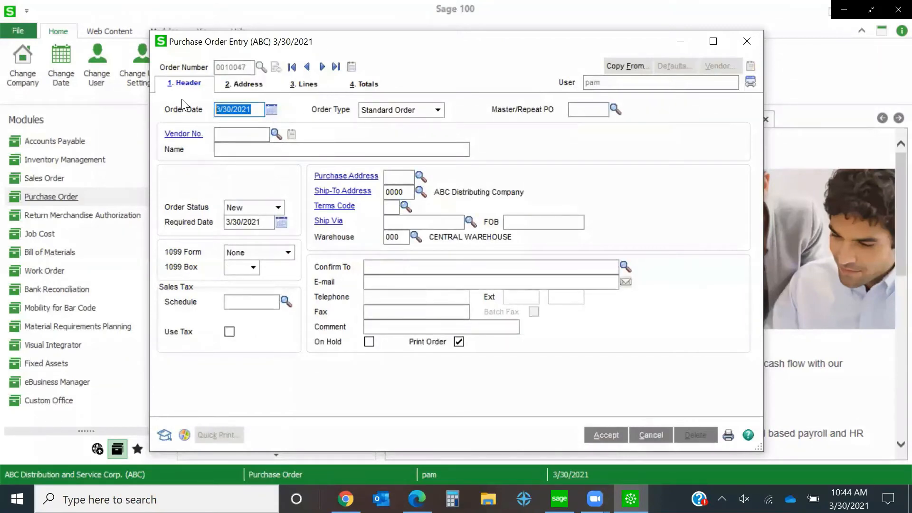
type("03252025")
key("Tab")
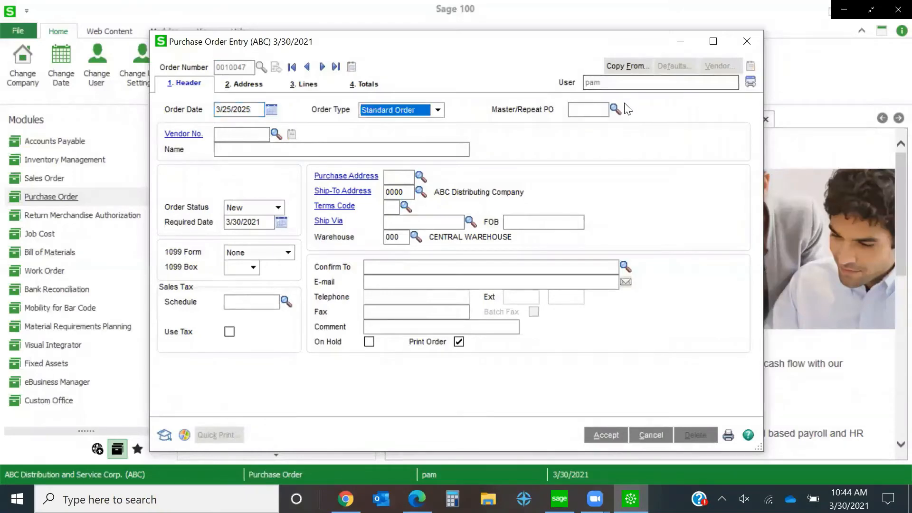
left_click(615, 110)
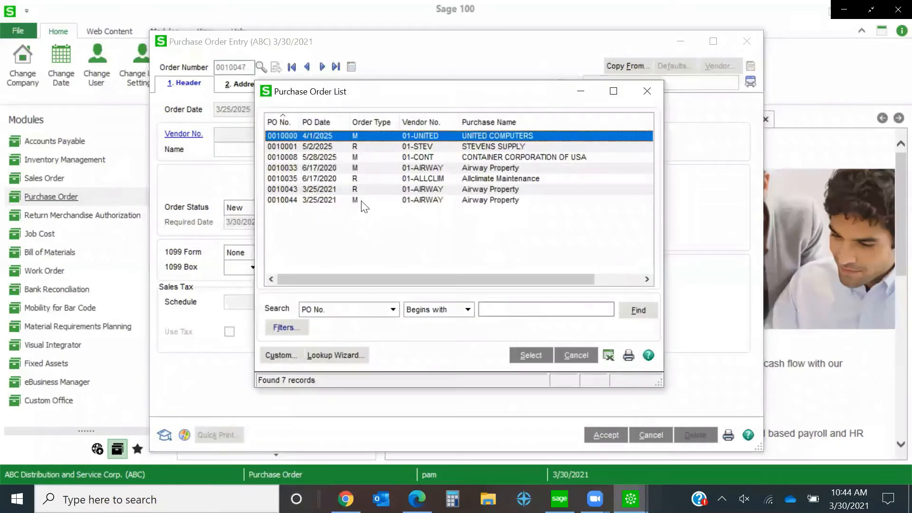
left_click(360, 200)
double_click(360, 201)
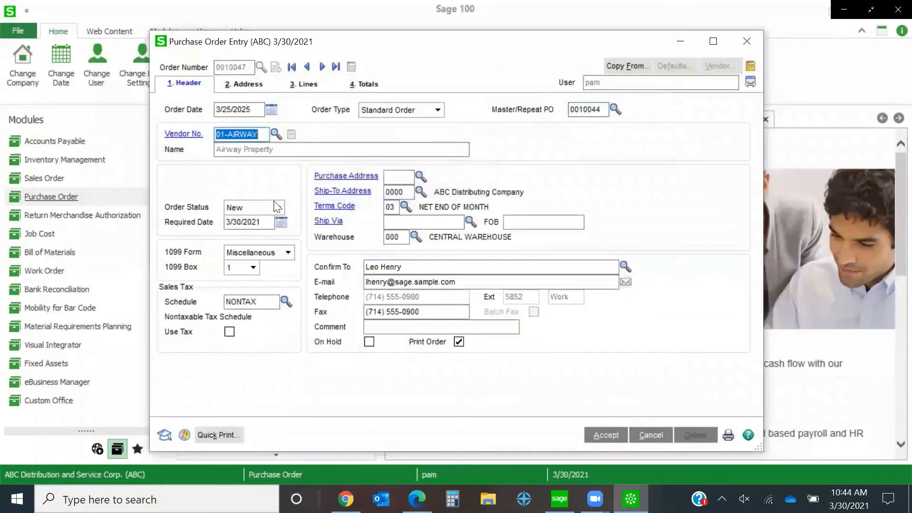
- Set the ordered quantities to 15 for 1001-HON-H252 and 10 for 4886-18-14-3, and accept the standard order
left_click(303, 85)
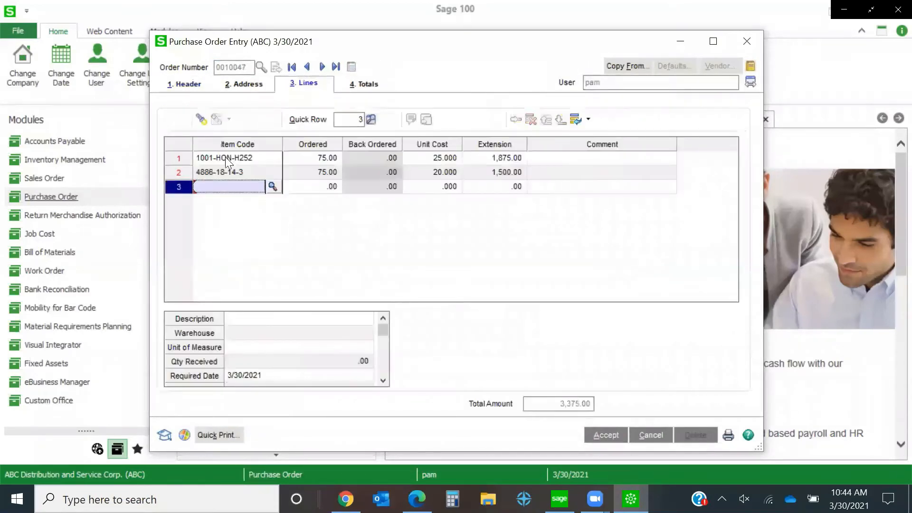
left_click(225, 157)
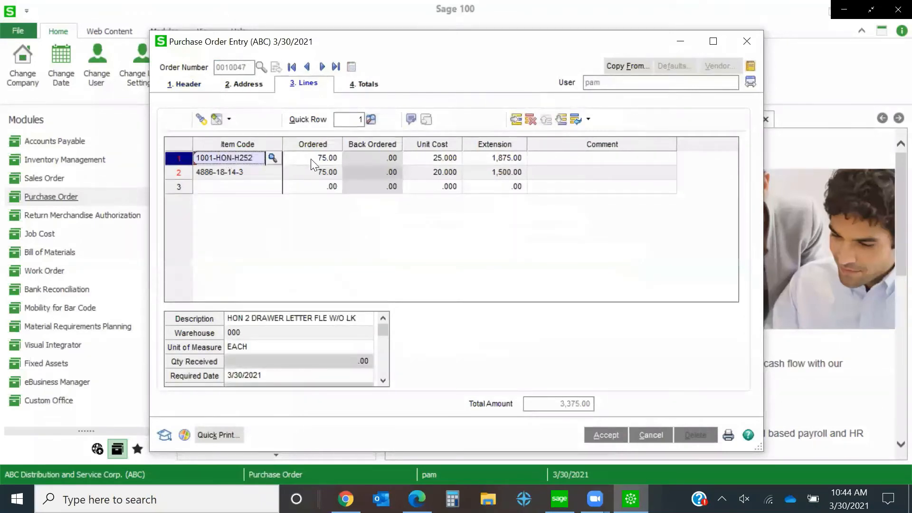
left_click(312, 158)
type("15")
key("Tab")
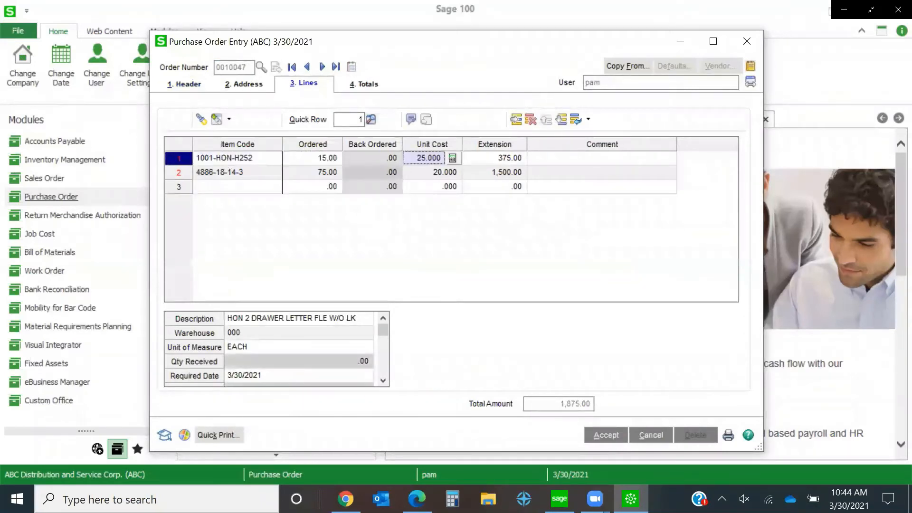
left_click(311, 169)
type("1")
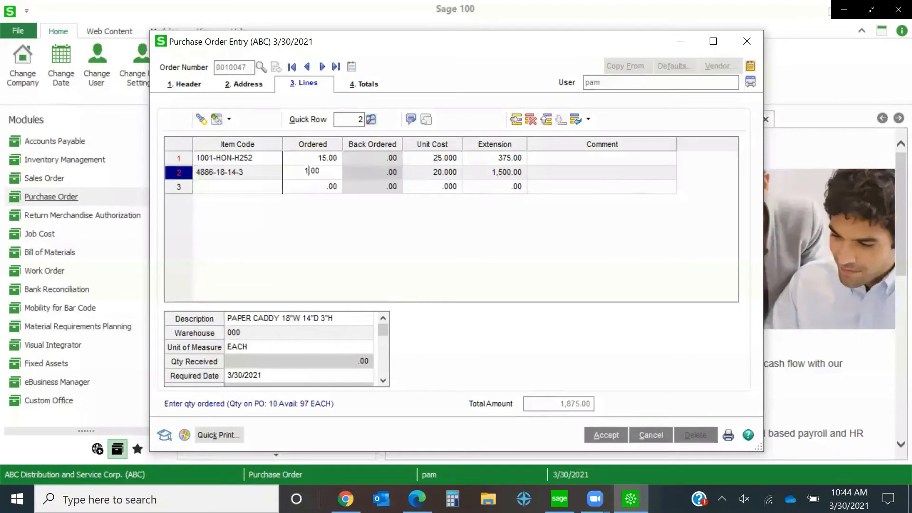
type("0")
key("Tab")
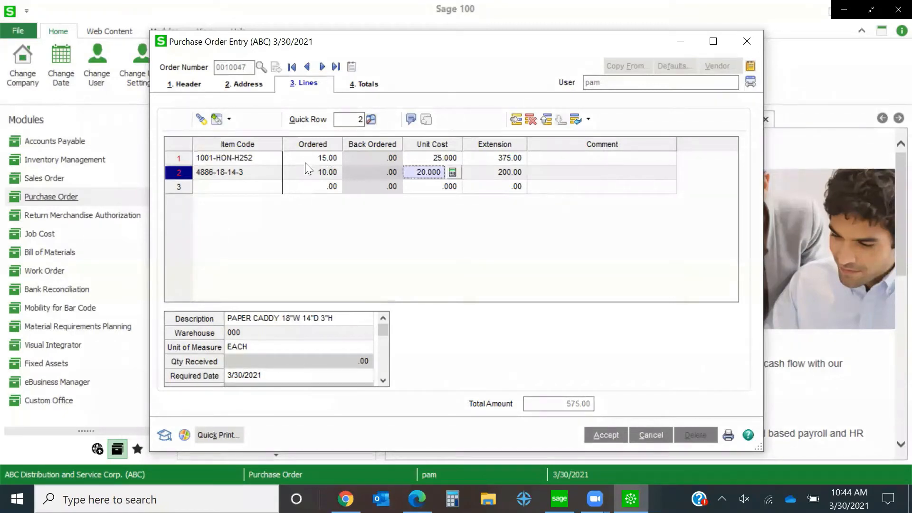
left_click(600, 443)
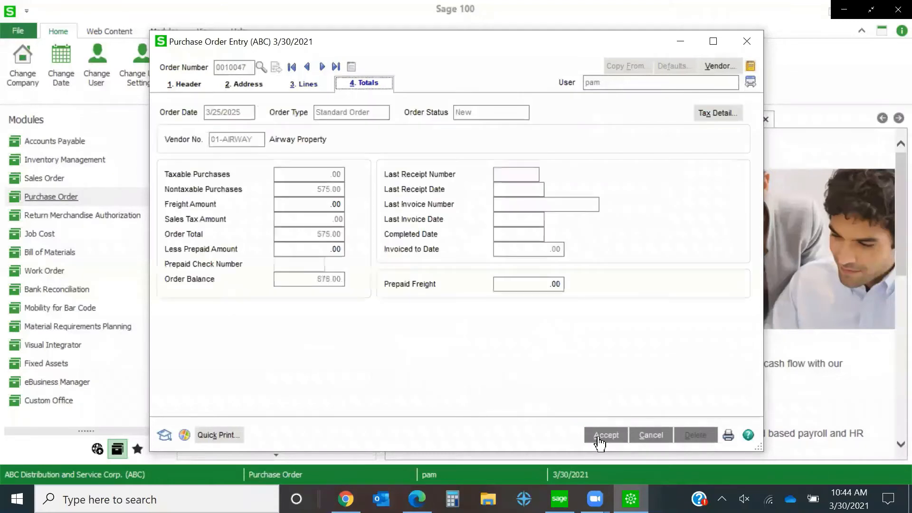
left_click(604, 435)
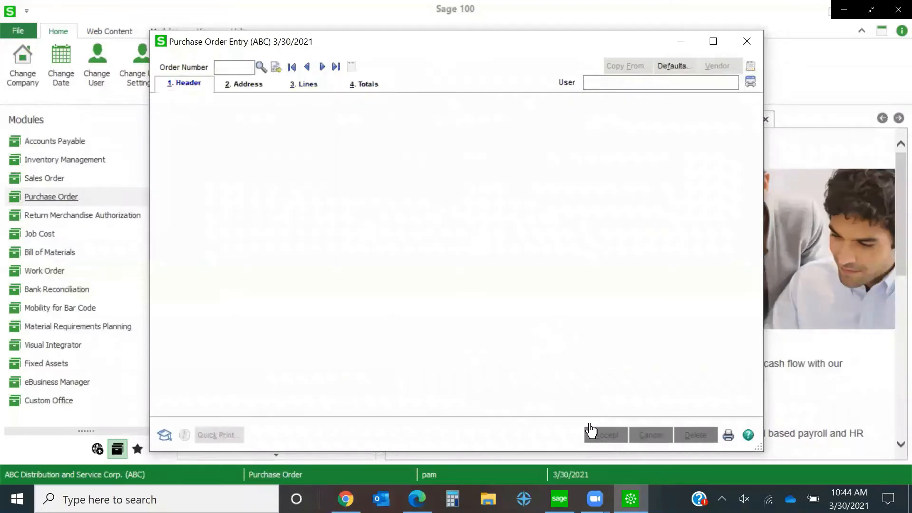
- Reopen the Airway Property master order dated 3/25/2021 and examine its line balances and the quantity ordered to date for 1001-HON-H252
left_click(261, 67)
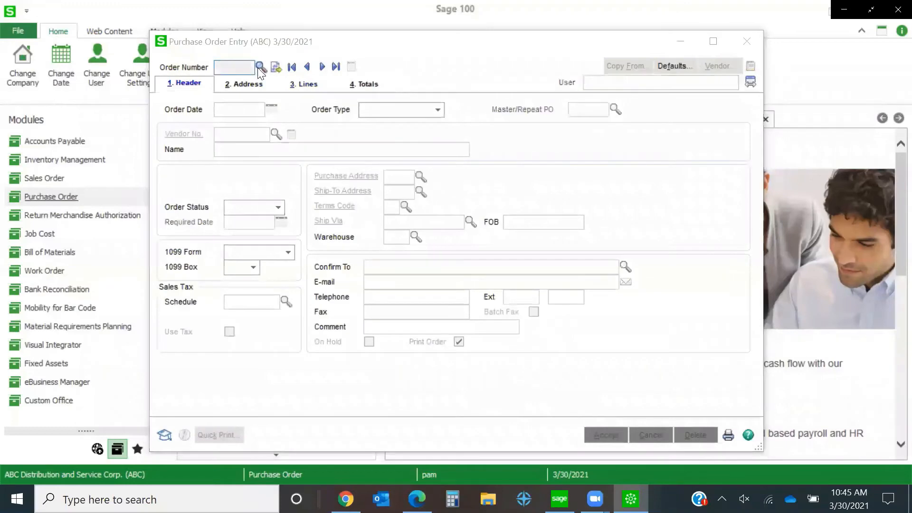
scroll(287, 205, "down", 8)
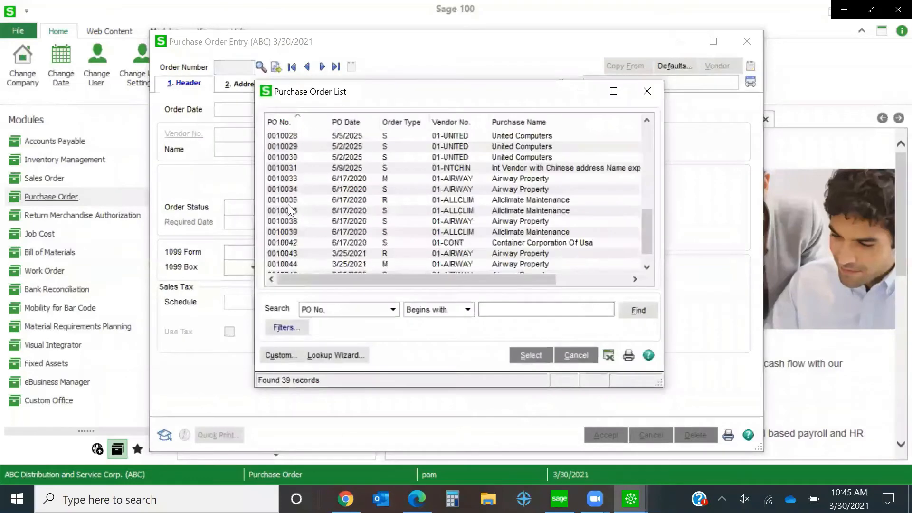
left_click(288, 264)
key("Return")
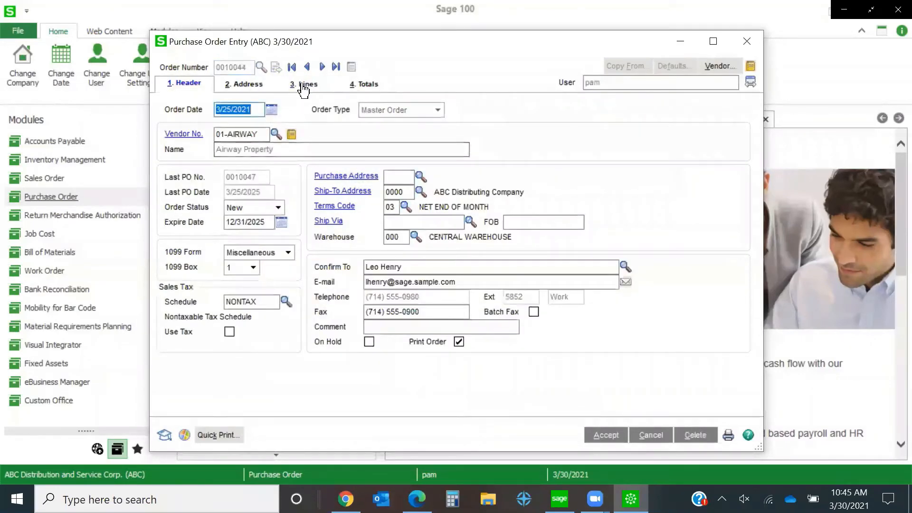
left_click(304, 85)
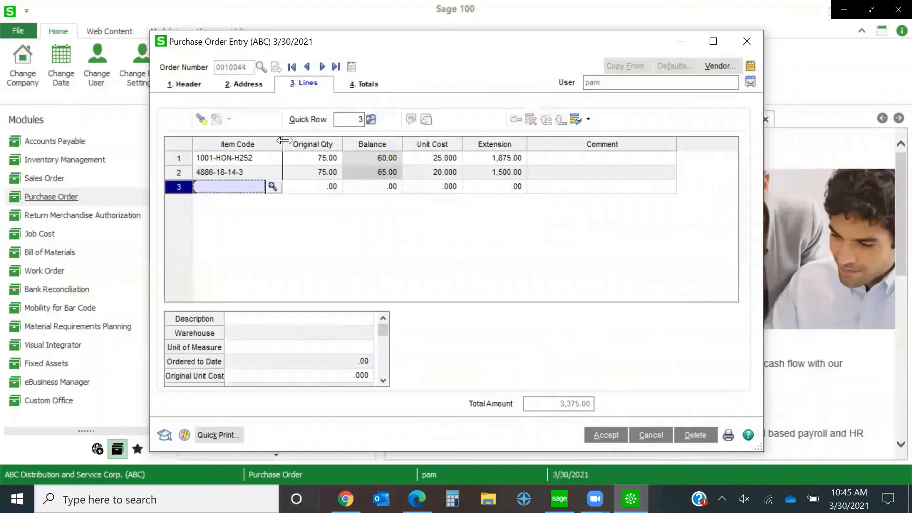
left_click(370, 87)
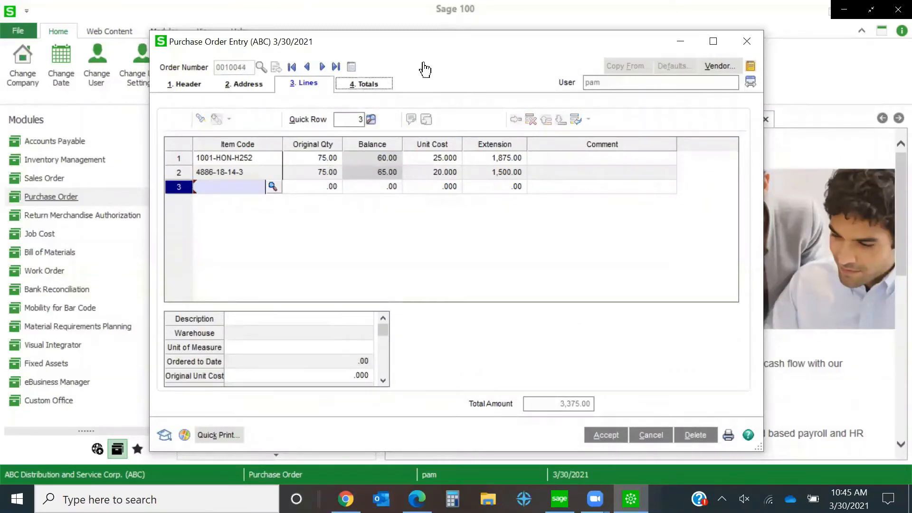
left_click(233, 158)
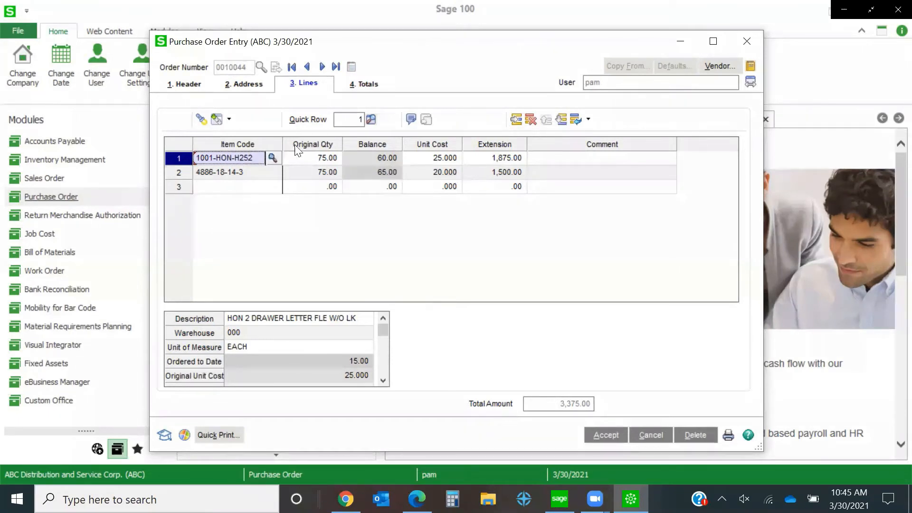
left_click(303, 155)
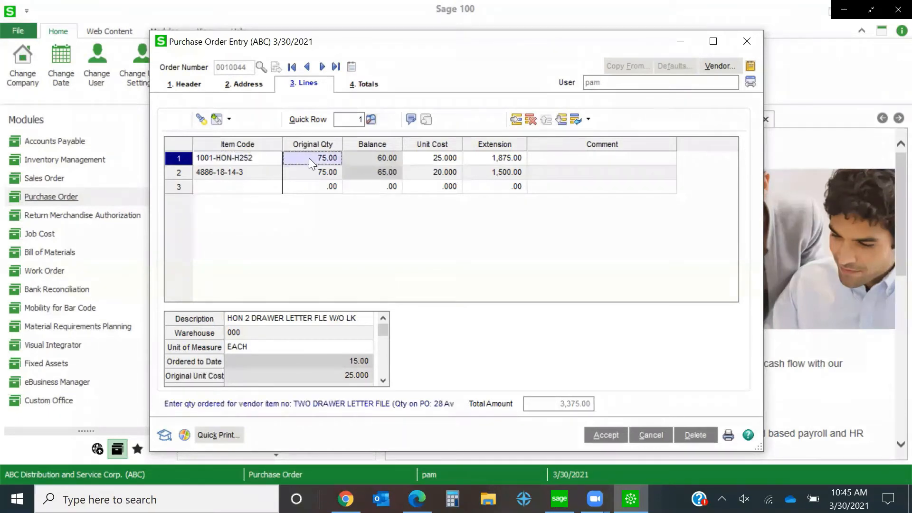
left_click(200, 358)
left_click(316, 359)
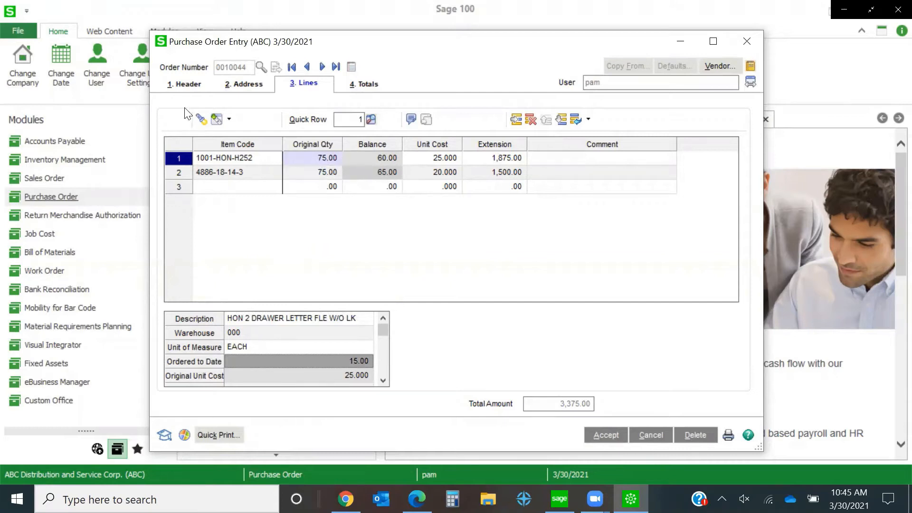
- Check the master order's expire date in the header and its line balances, and accept the order
left_click(191, 86)
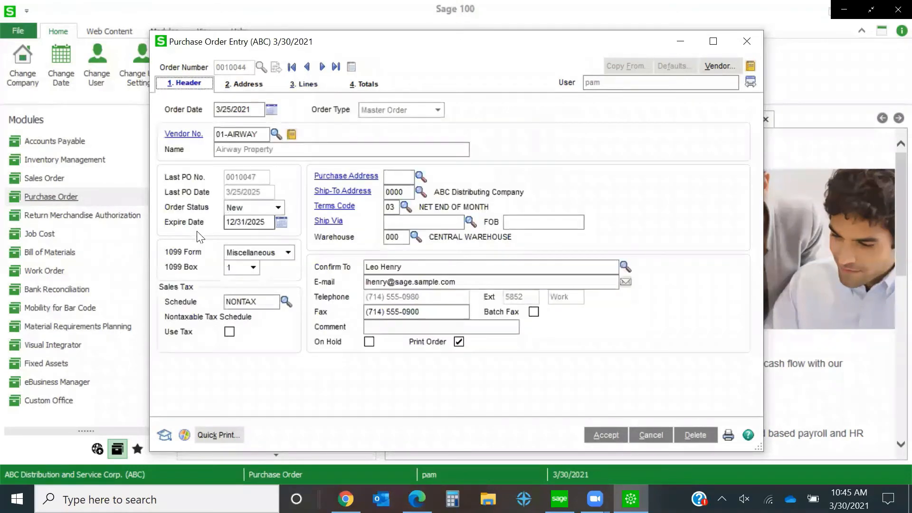
left_click(251, 221)
left_click(308, 87)
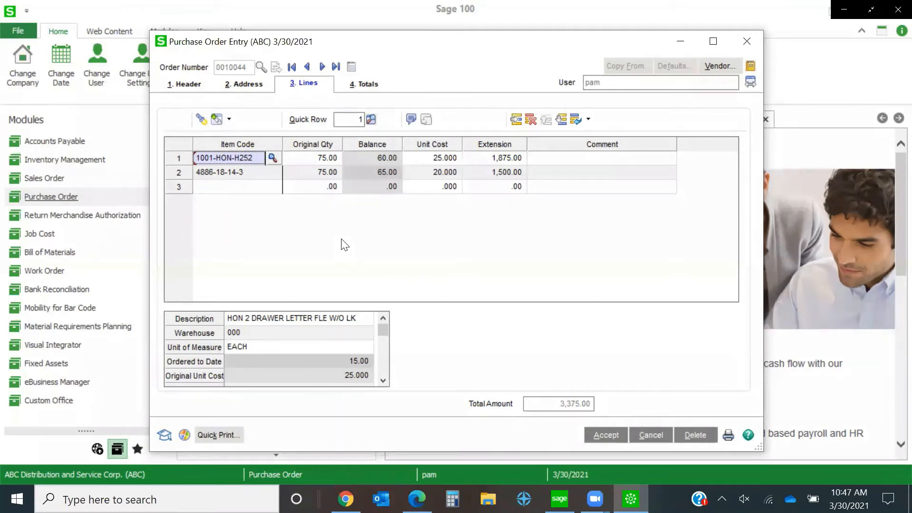
left_click(604, 434)
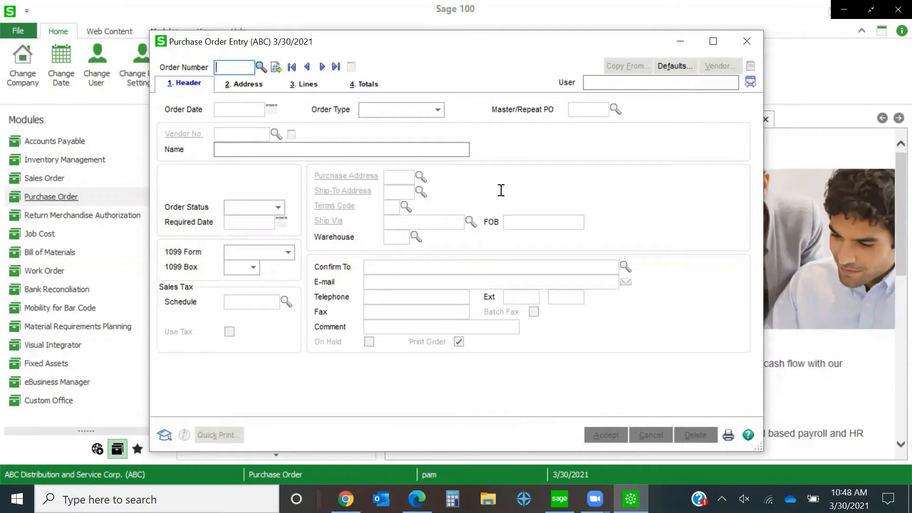
- Start a new purchase order of type Material Requisition and review its Requested By and Department fields
left_click(276, 68)
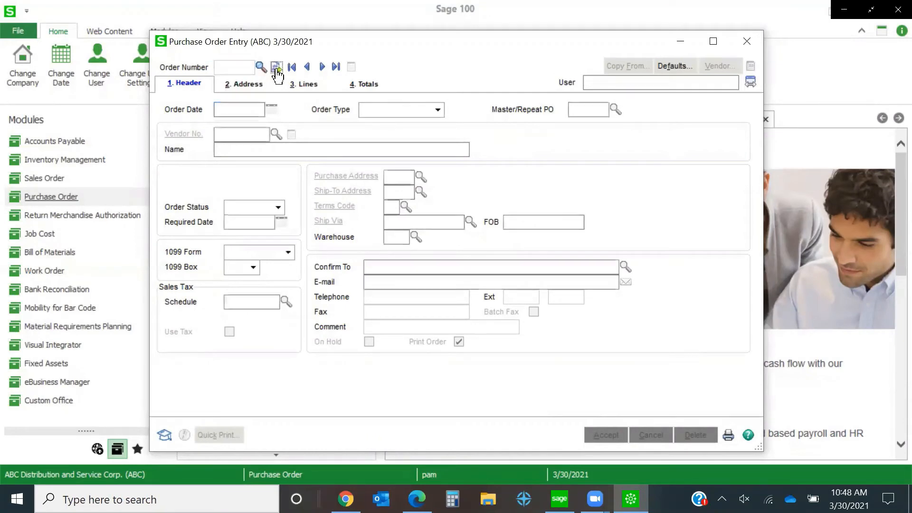
left_click(437, 112)
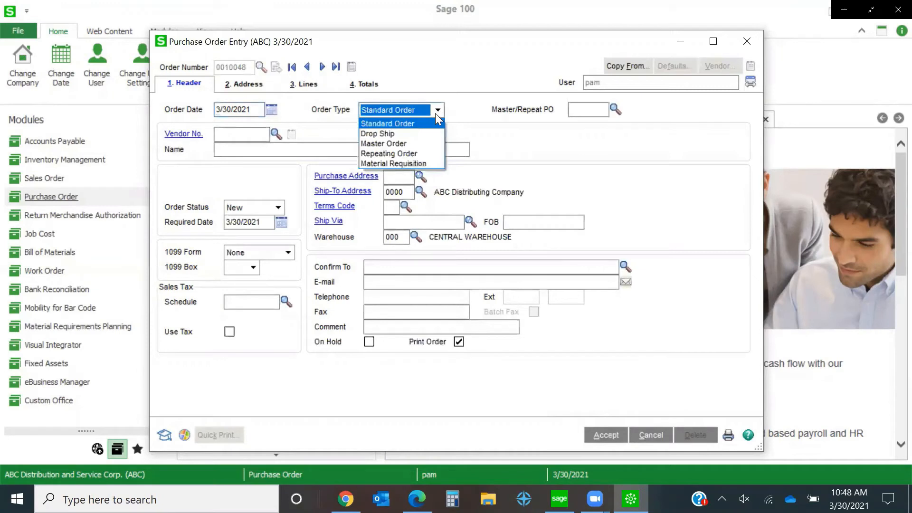
left_click(429, 164)
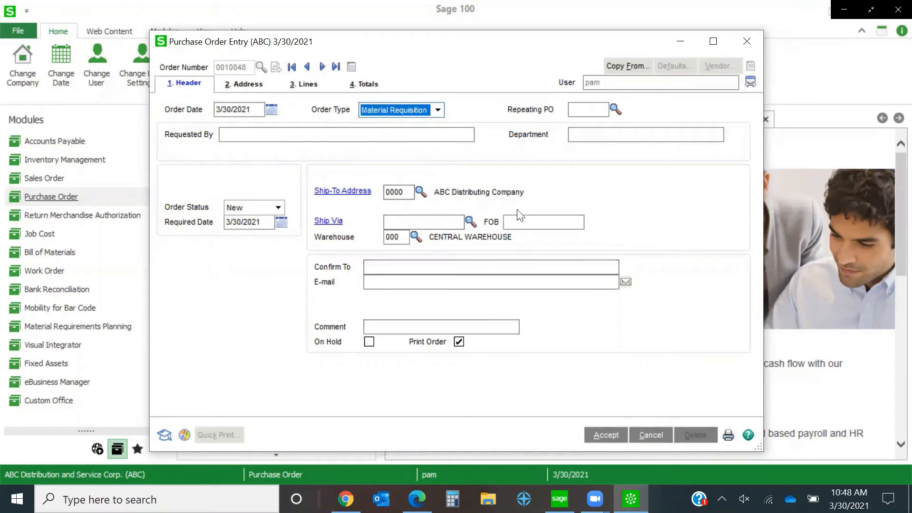
left_click(269, 133)
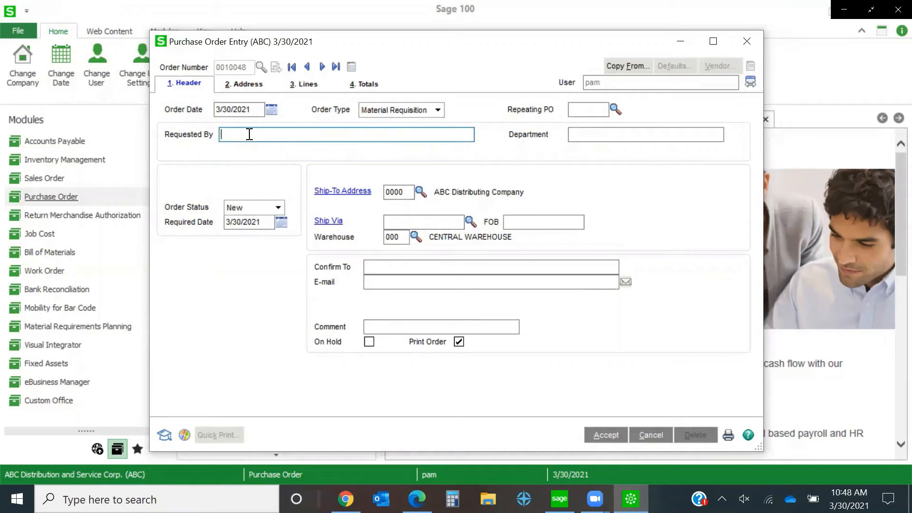
left_click(593, 135)
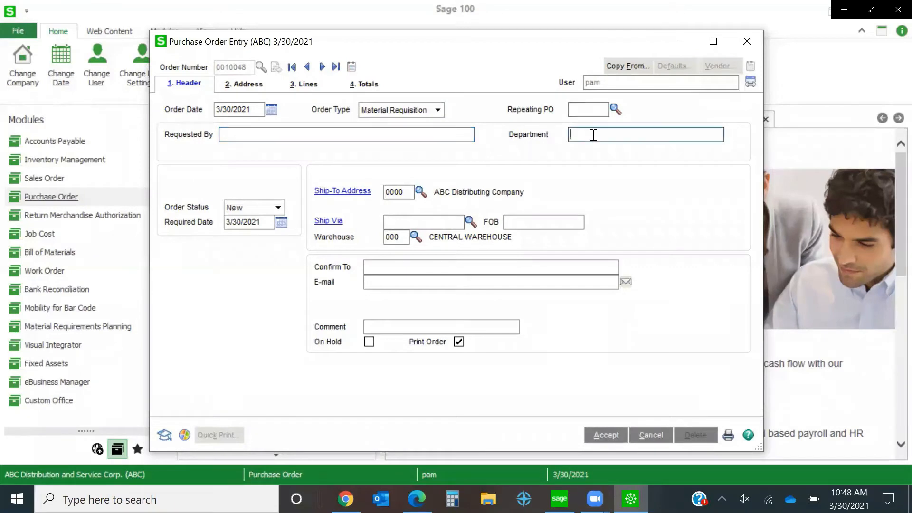
- Review the material requisition's line columns and header, and close purchase order entry without saving
left_click(303, 87)
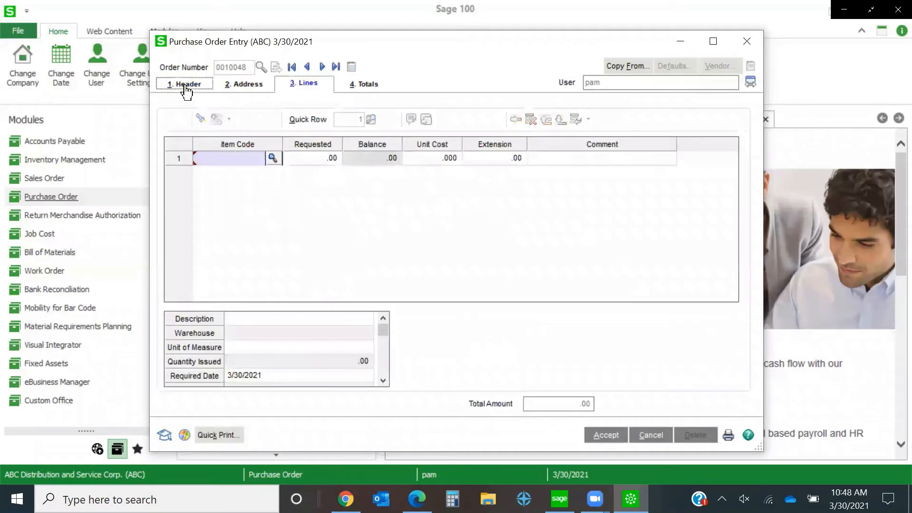
left_click(186, 86)
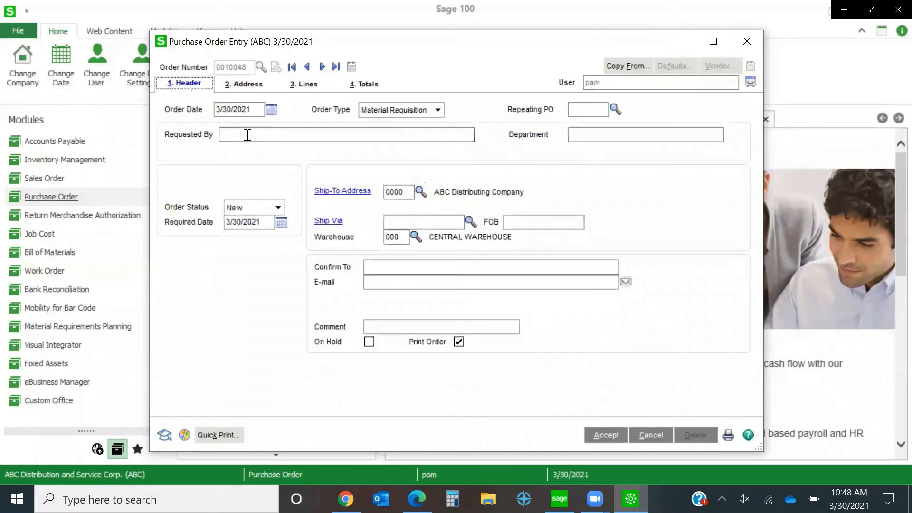
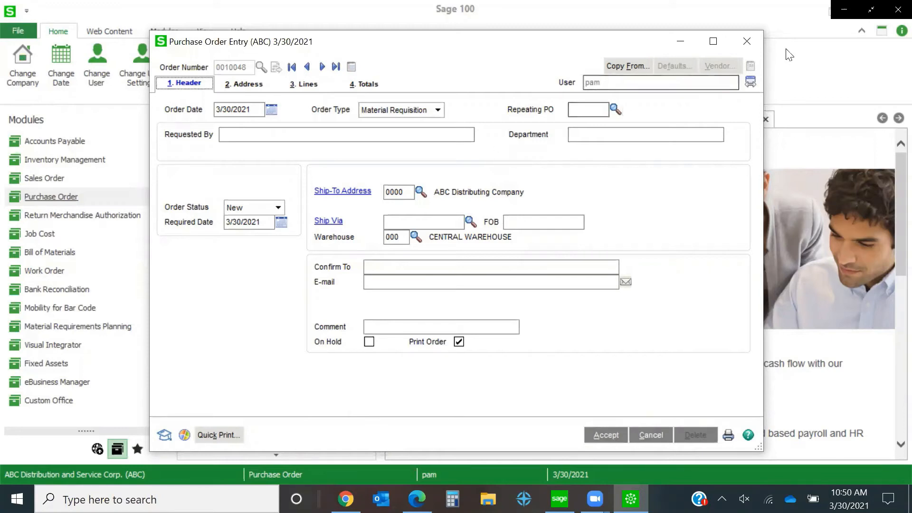
left_click(749, 41)
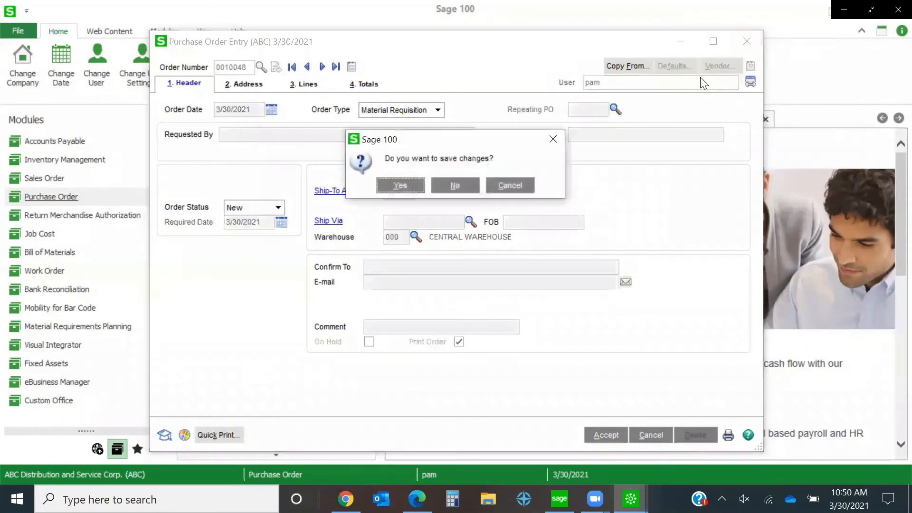
left_click(456, 186)
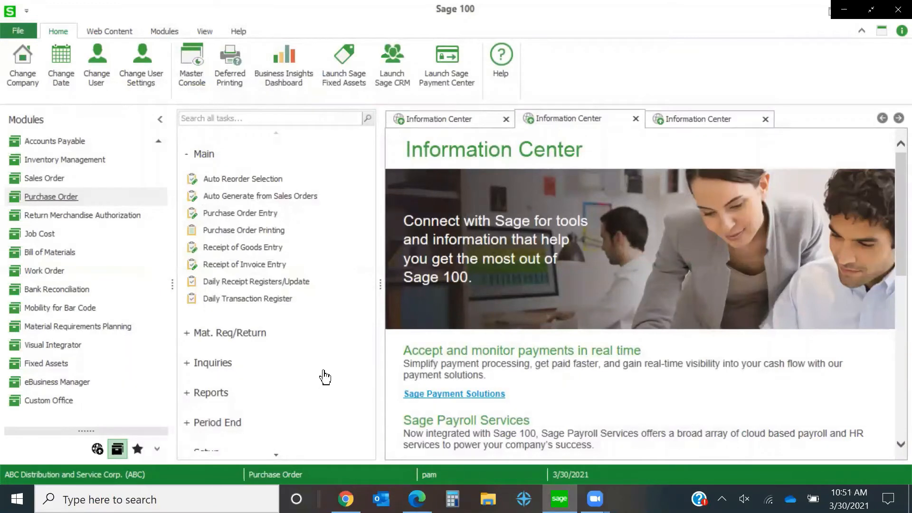
- Start a new receipt of goods with the receipt date 3/25/2025
left_click(236, 247)
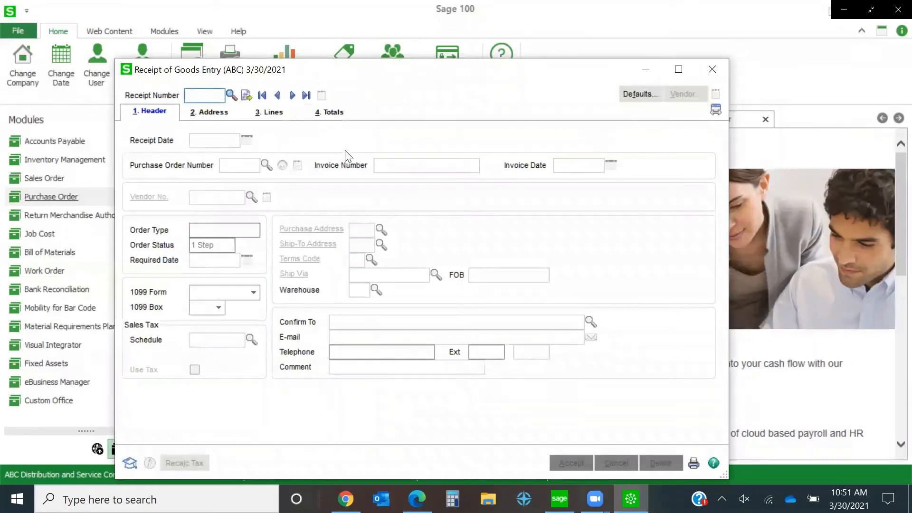
left_click(247, 99)
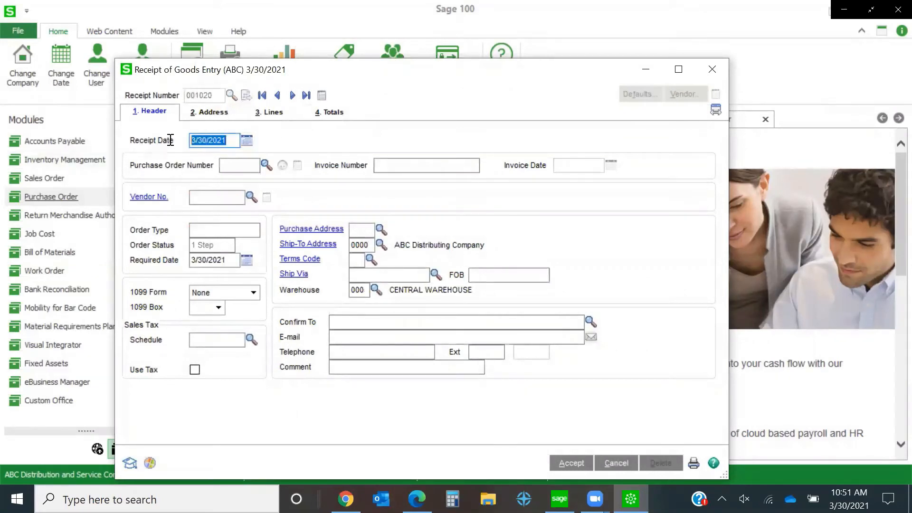
type("03252025")
key("Tab")
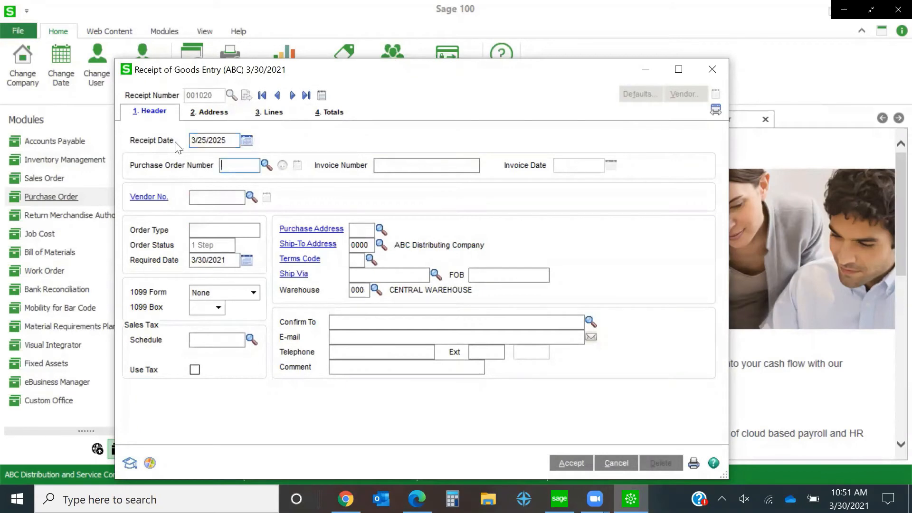
- Base the receipt on the Corporate Enterprise Infrastructure Solutions purchase order dated 5/29/2025 and choose to receive the complete order
left_click(266, 165)
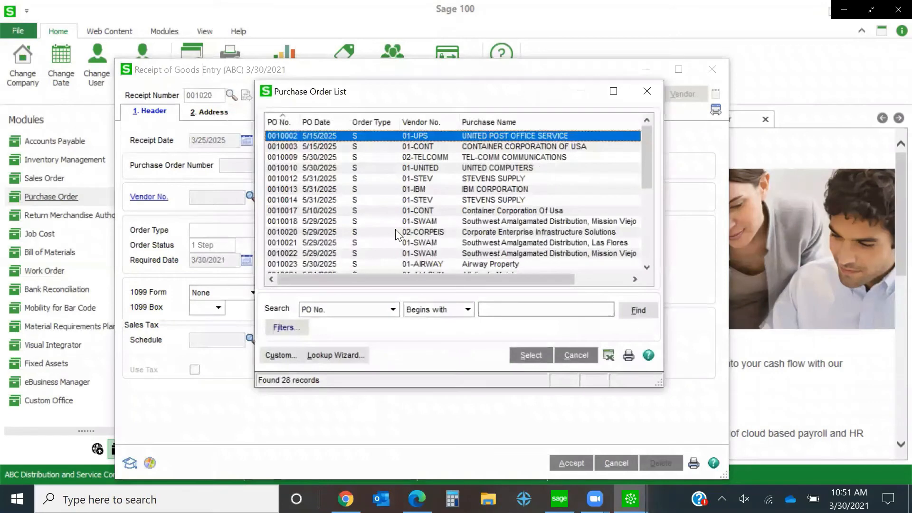
left_click(405, 231)
double_click(405, 231)
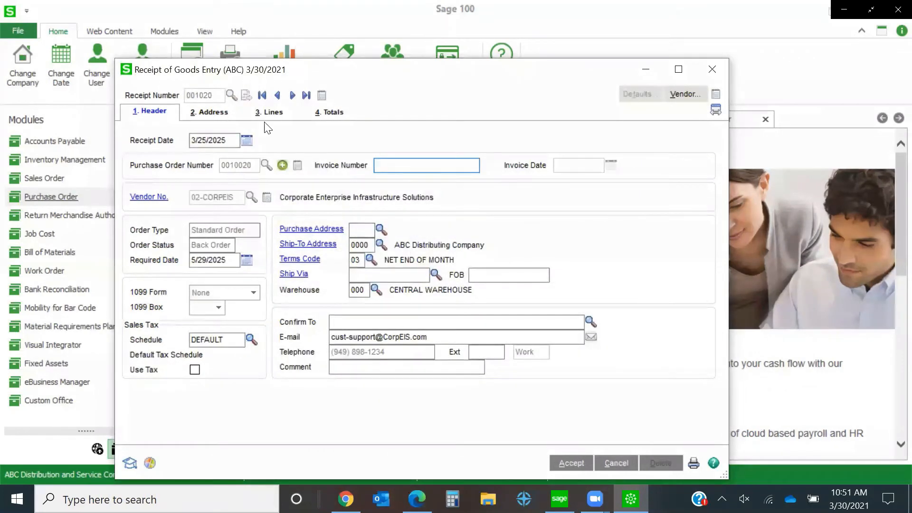
left_click(272, 117)
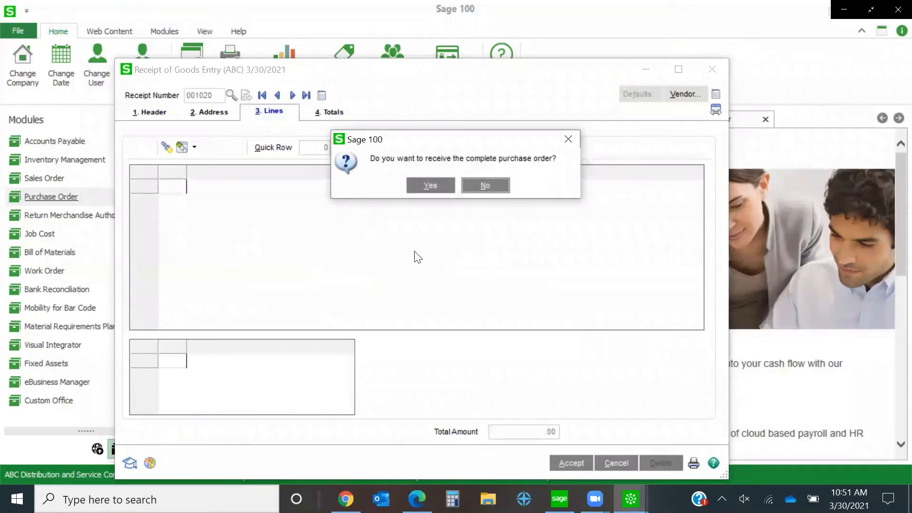
left_click(430, 186)
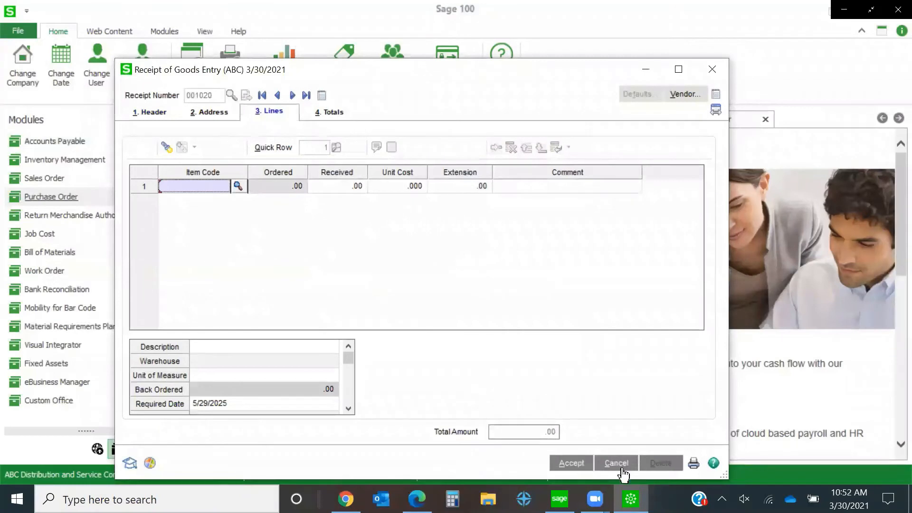
- Discard the current receipt and start another for the first Airway Property purchase order dated 3/25/2025, choosing to receive the complete order
left_click(614, 469)
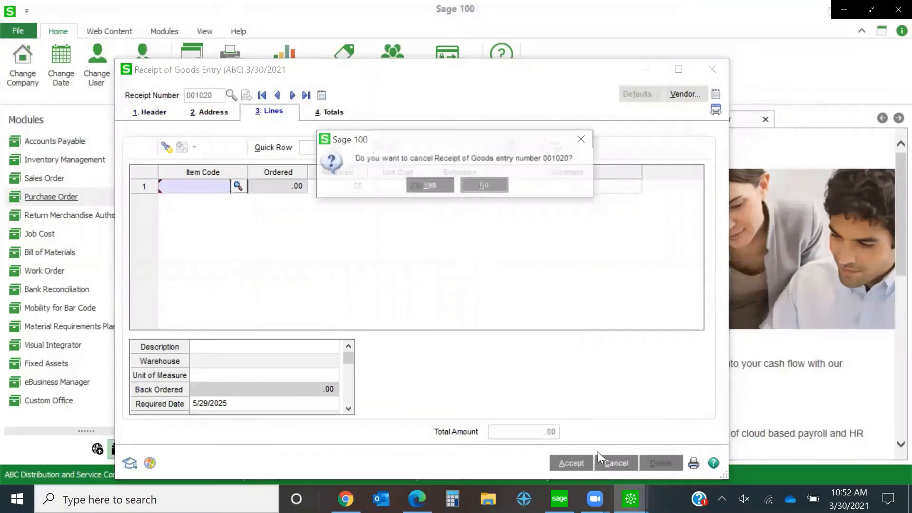
left_click(430, 186)
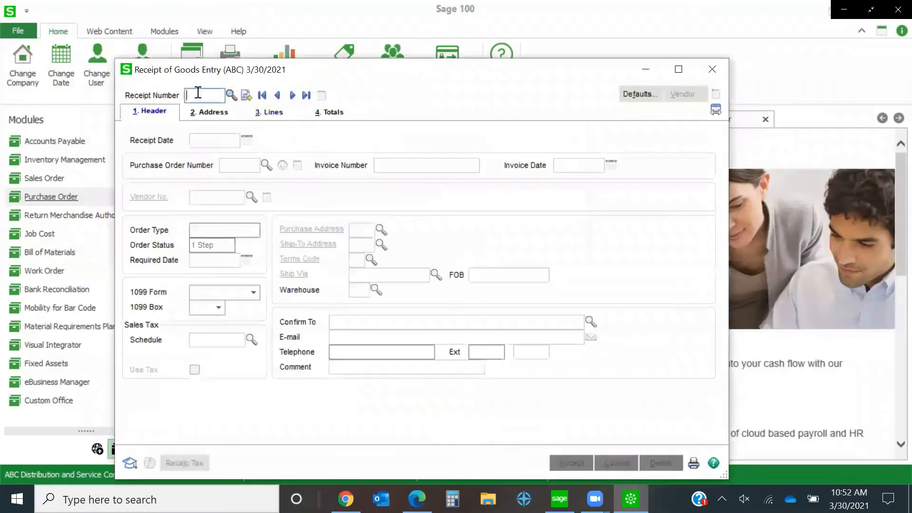
left_click(246, 95)
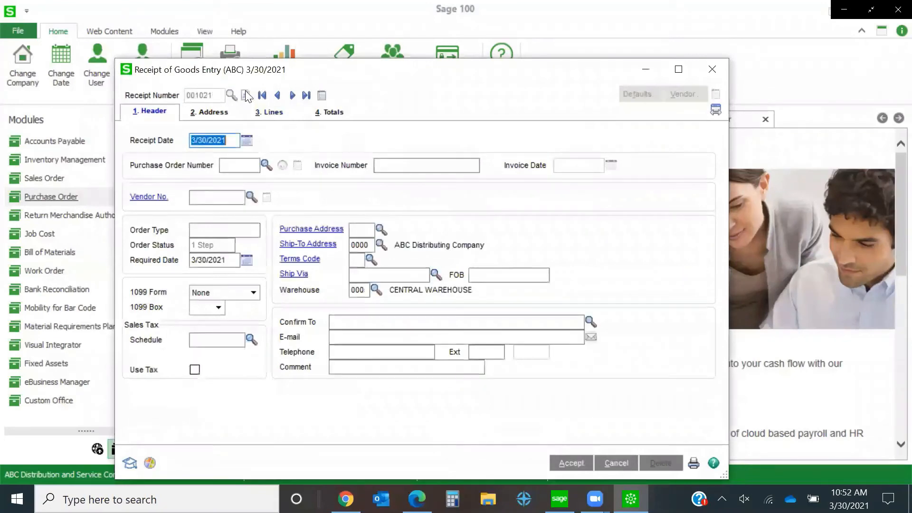
left_click(266, 166)
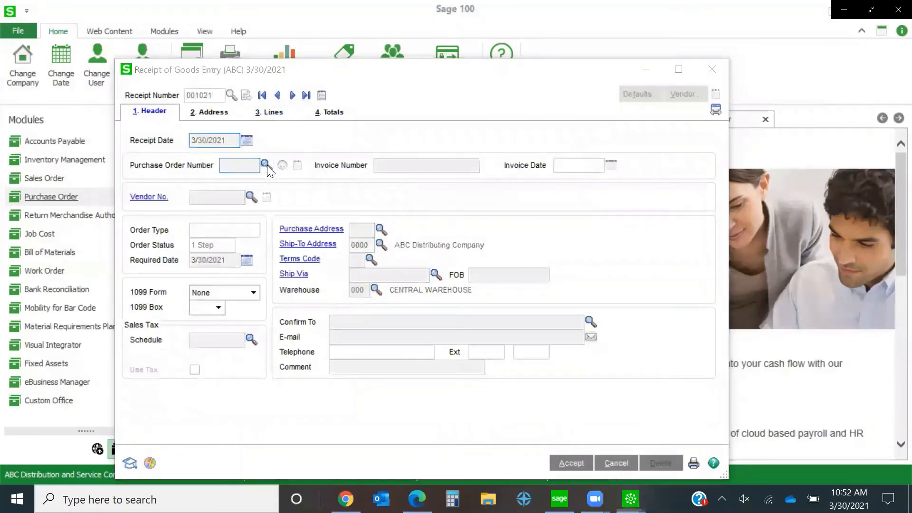
left_click_drag(645, 183, 631, 251)
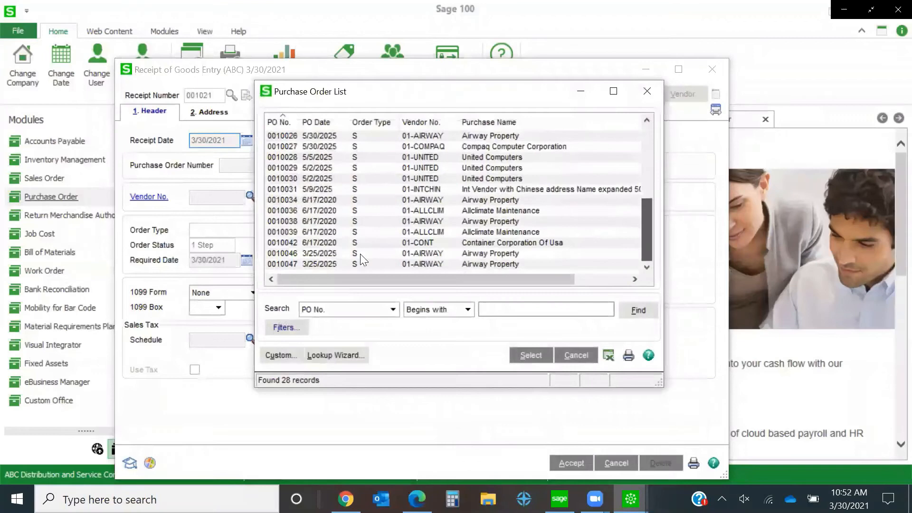
double_click(317, 253)
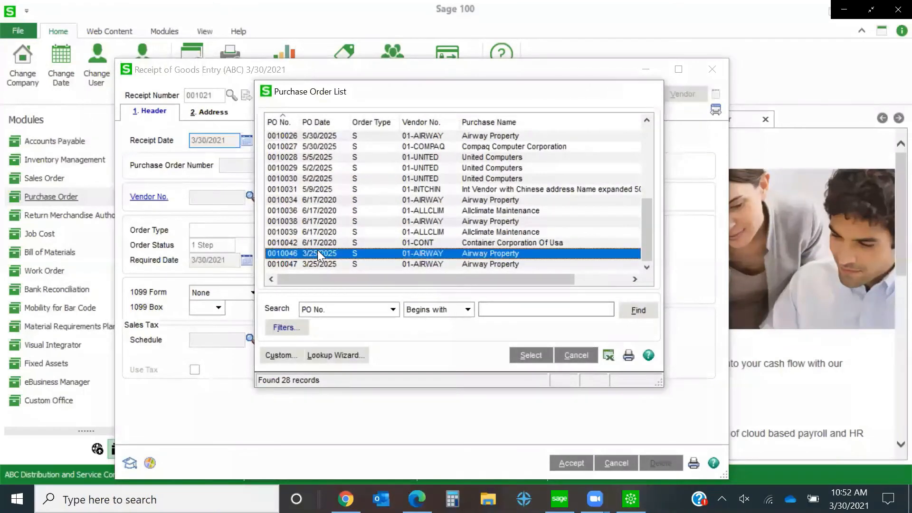
left_click(274, 118)
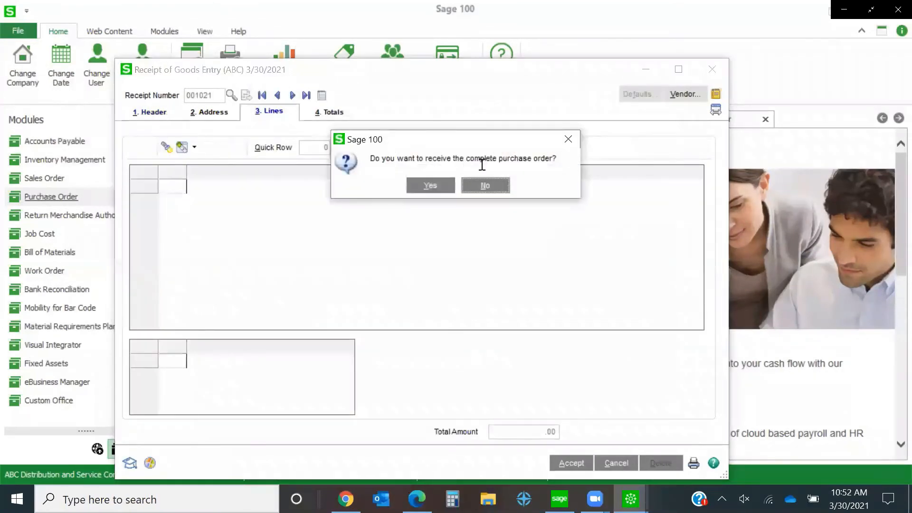
left_click(439, 187)
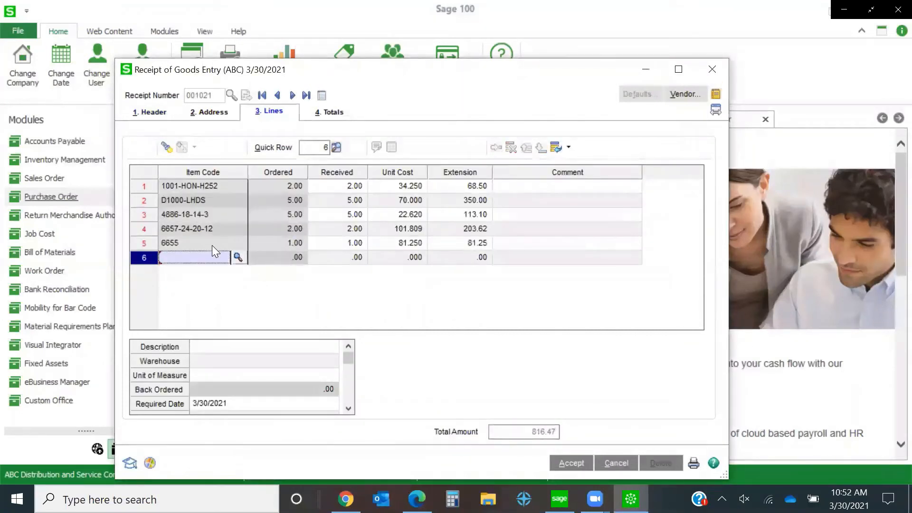
- Review the ordered and received quantities of item 1001-HON-H252 and the receipt header, and cancel the receipt without saving
left_click(272, 186)
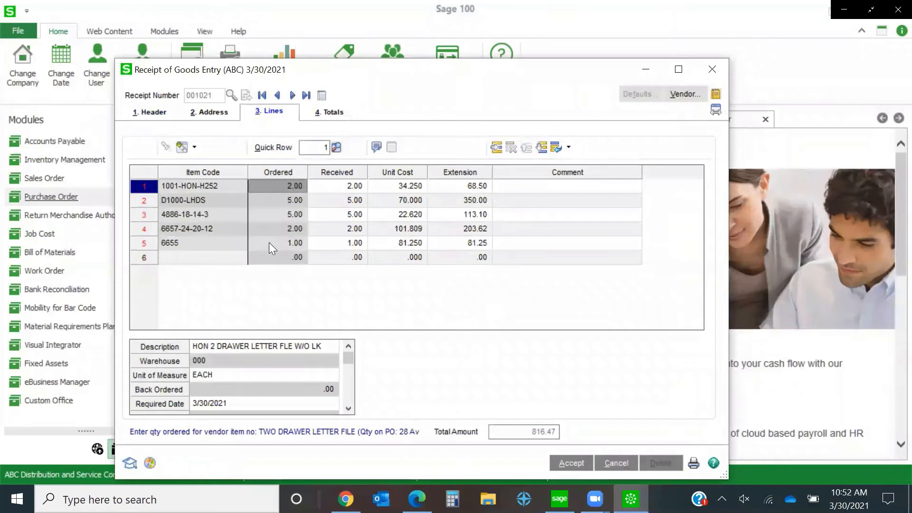
left_click(331, 185)
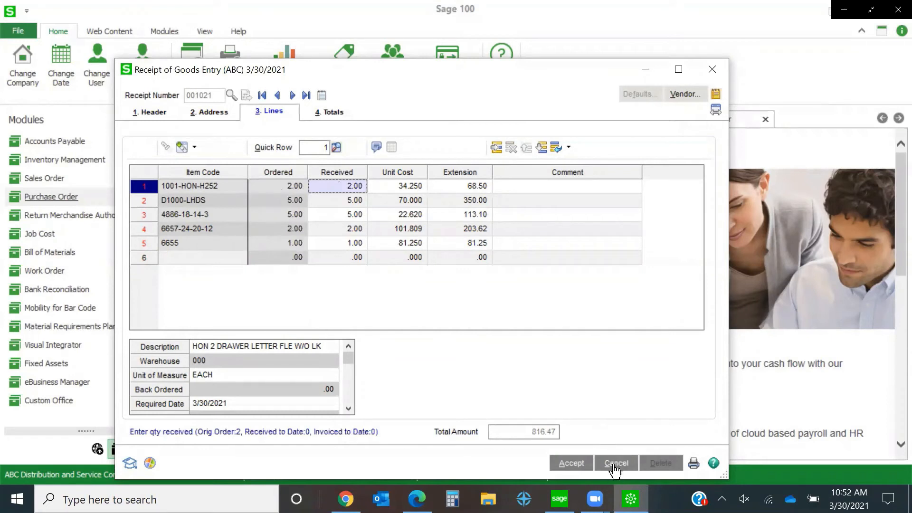
left_click(164, 113)
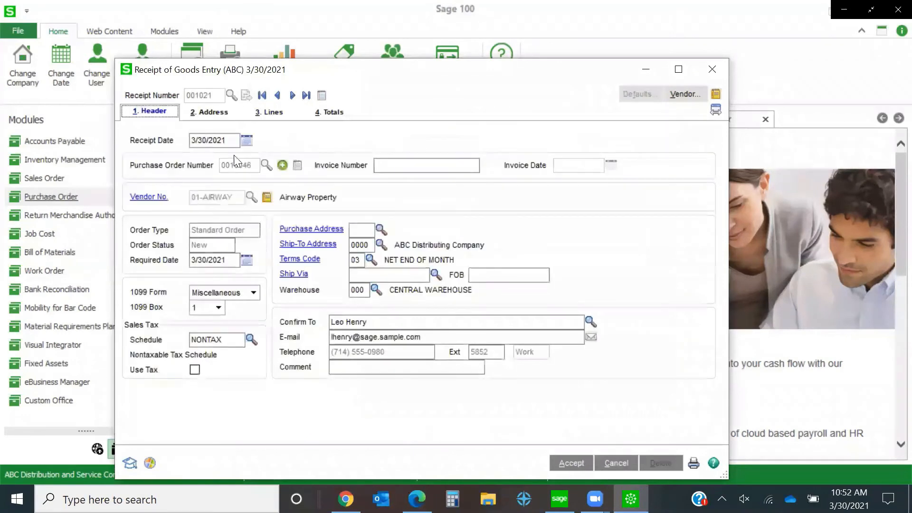
left_click(616, 463)
left_click(431, 185)
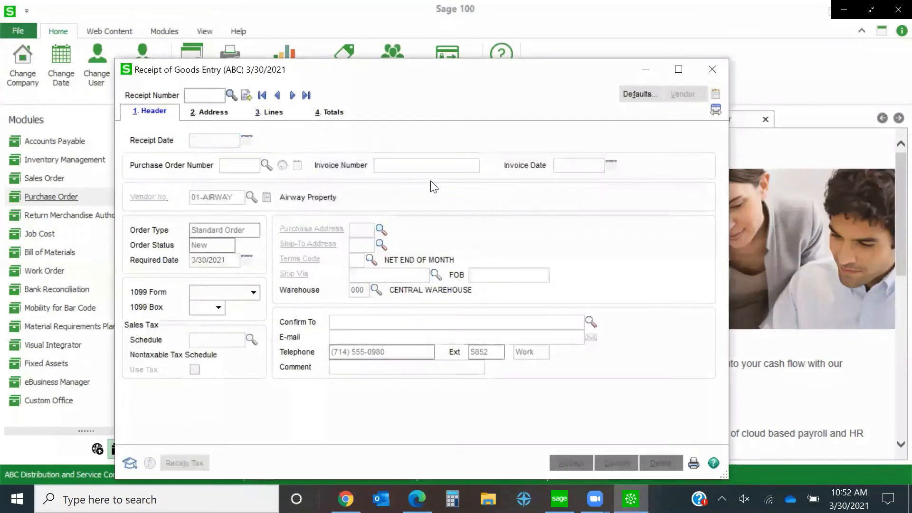
- Start a new receipt for the first Airway Property purchase order dated 3/25/2025, declining to receive the complete order
left_click(246, 95)
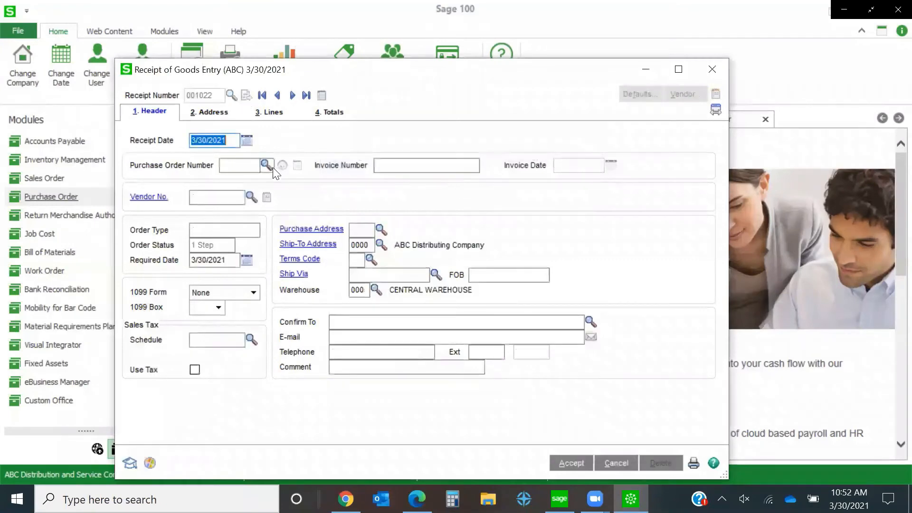
left_click(267, 165)
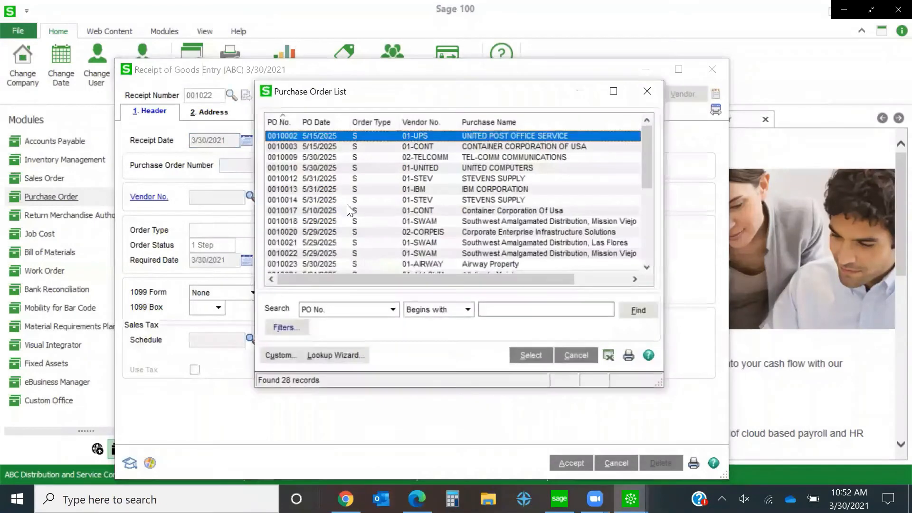
scroll(350, 209, "down", 5)
double_click(331, 253)
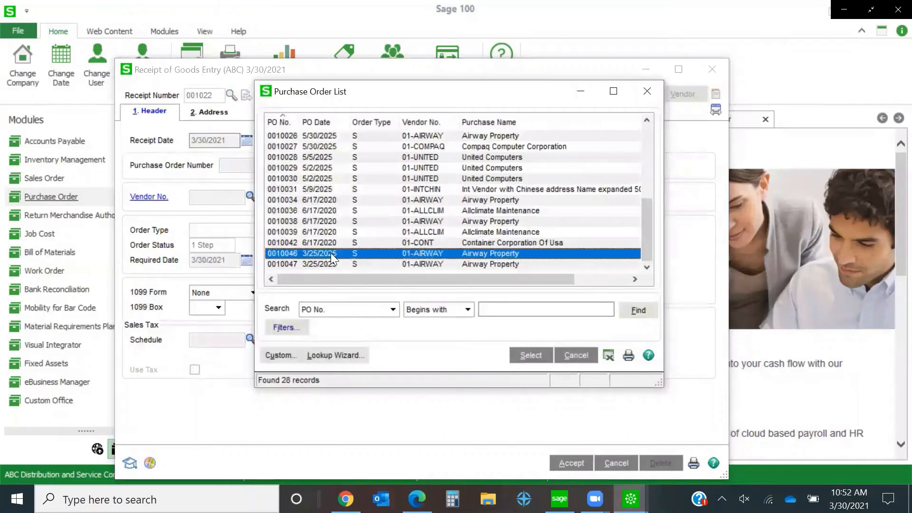
left_click(270, 118)
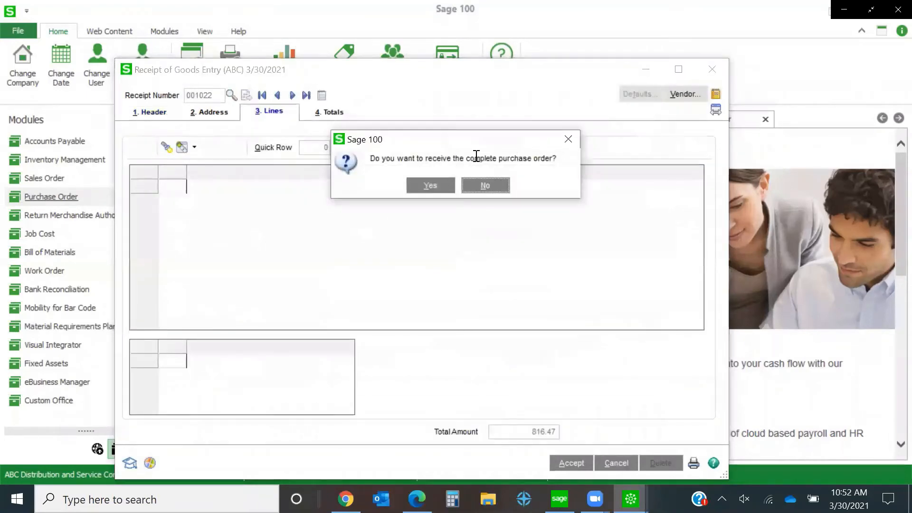
left_click(486, 186)
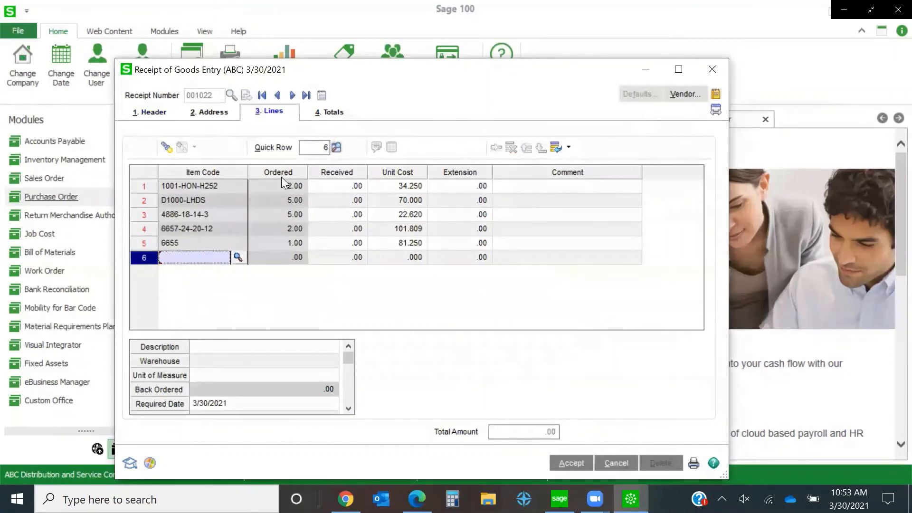
- Examine the received quantity of each of the five item lines against its ordered quantity
left_click(336, 186)
left_click(336, 200)
left_click(335, 217)
left_click(336, 229)
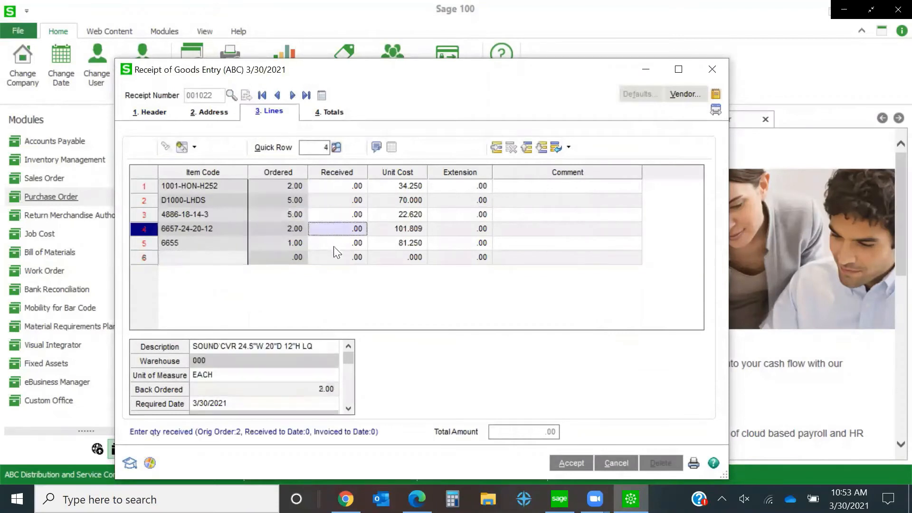
left_click(338, 243)
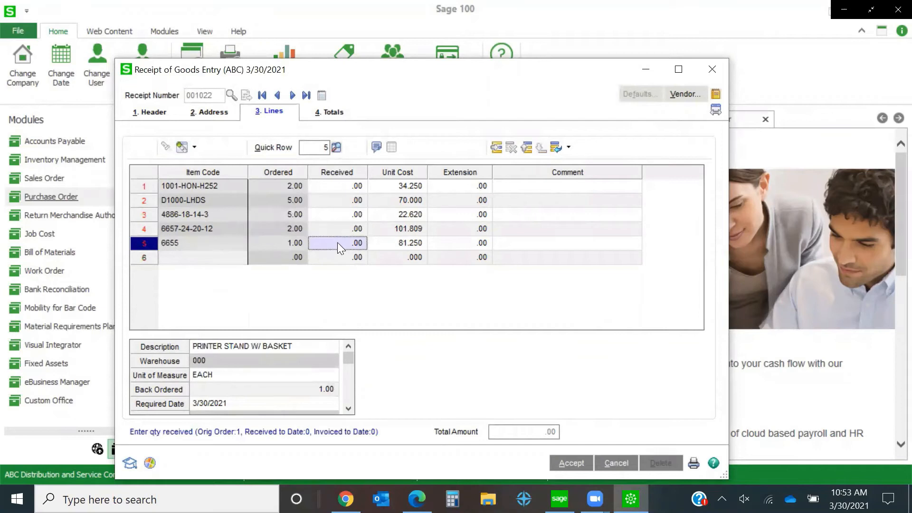
left_click(340, 186)
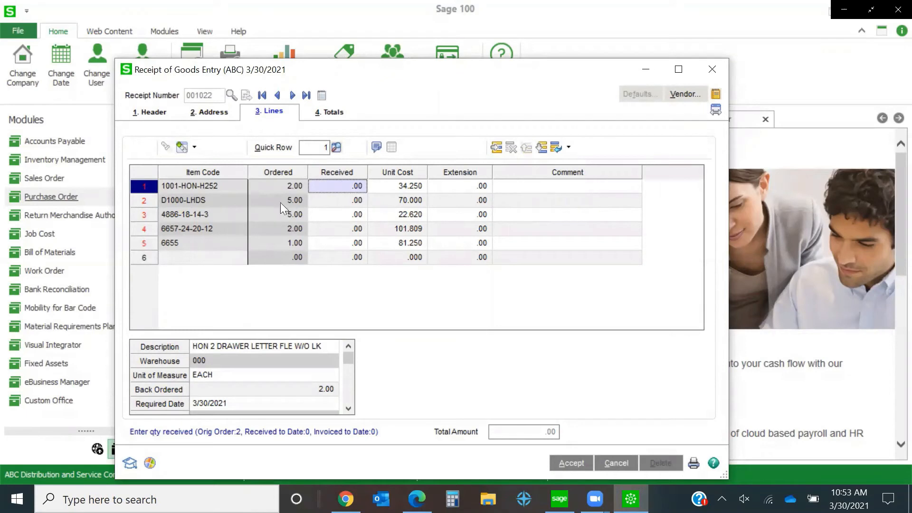
left_click(346, 242)
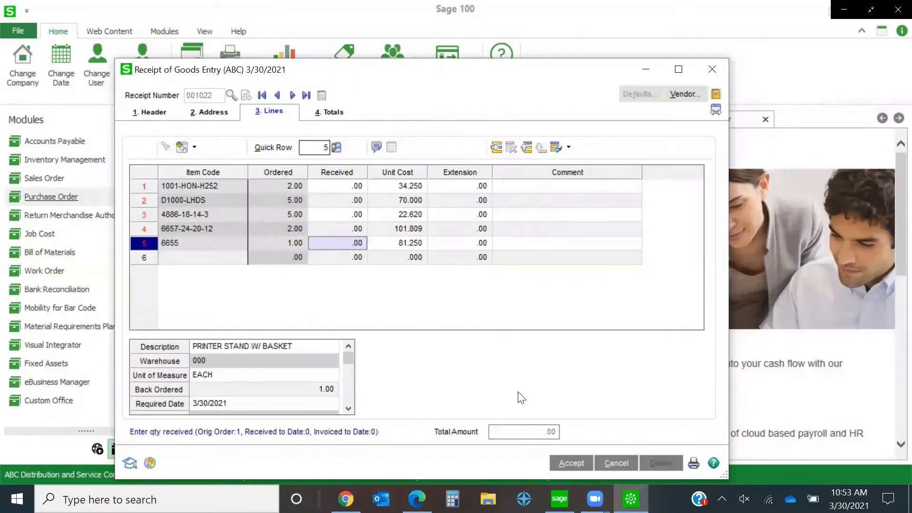
- Set the receipt's invoice number to 223165 and its invoice date to 3/25/2025
left_click(144, 114)
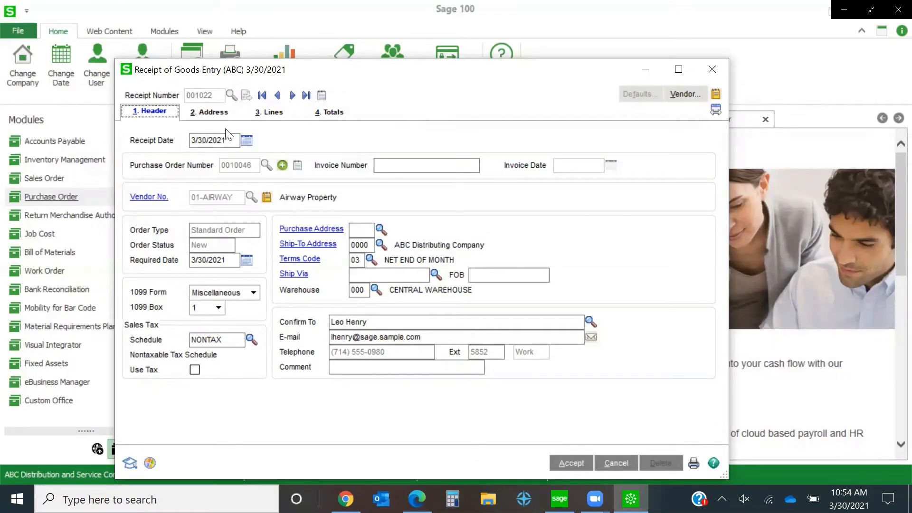
left_click(397, 164)
type("223165")
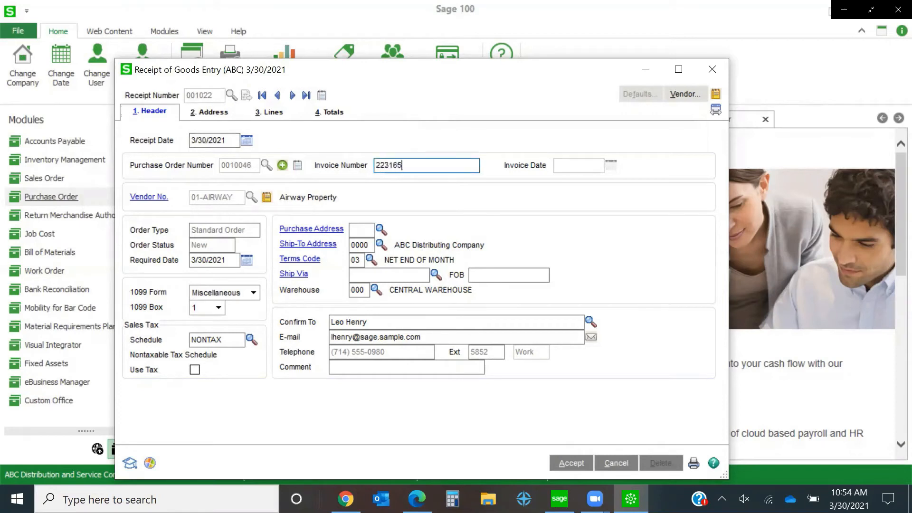
key("Tab")
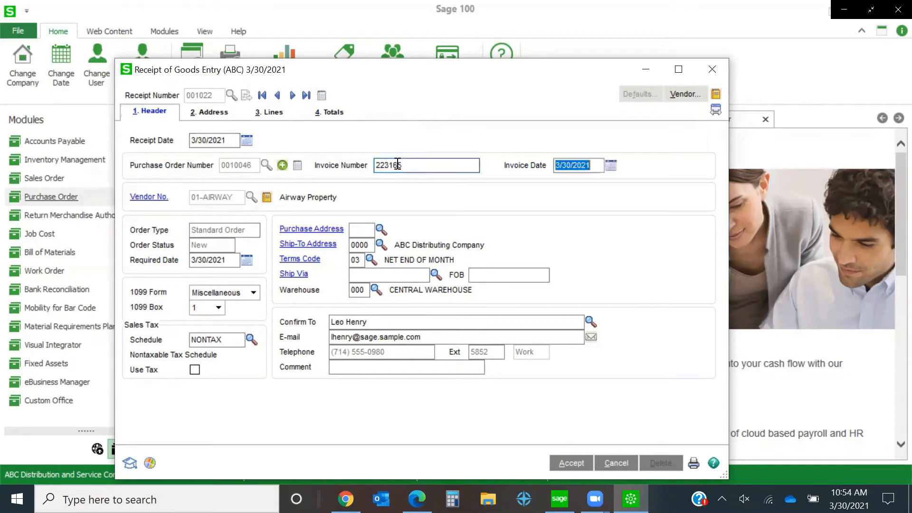
type("03")
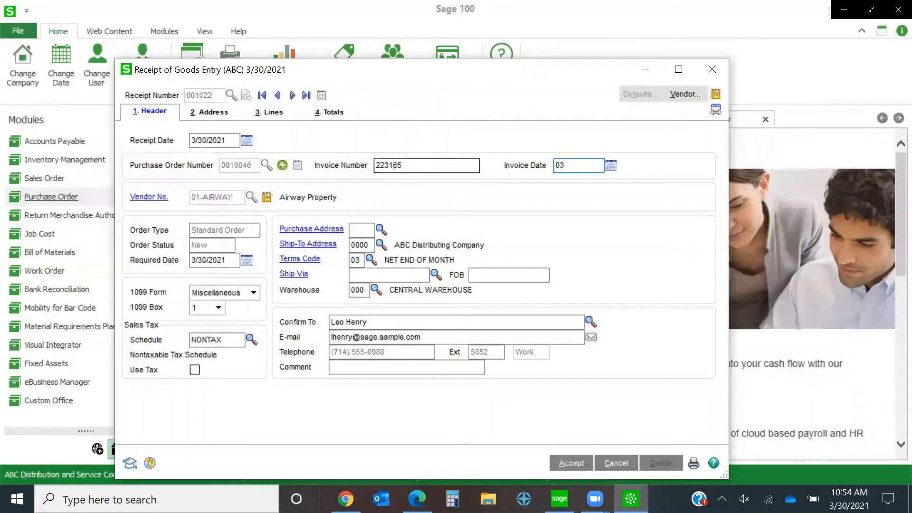
type("252025")
key("Tab")
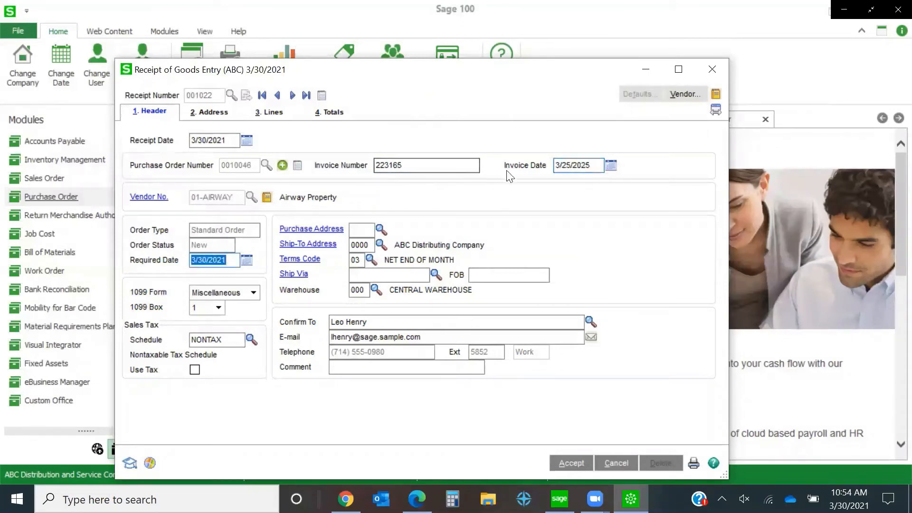
- Set the received quantity to 2 for item 1001-HON-H252 and to 5 for item D1000-LHDS
left_click(275, 119)
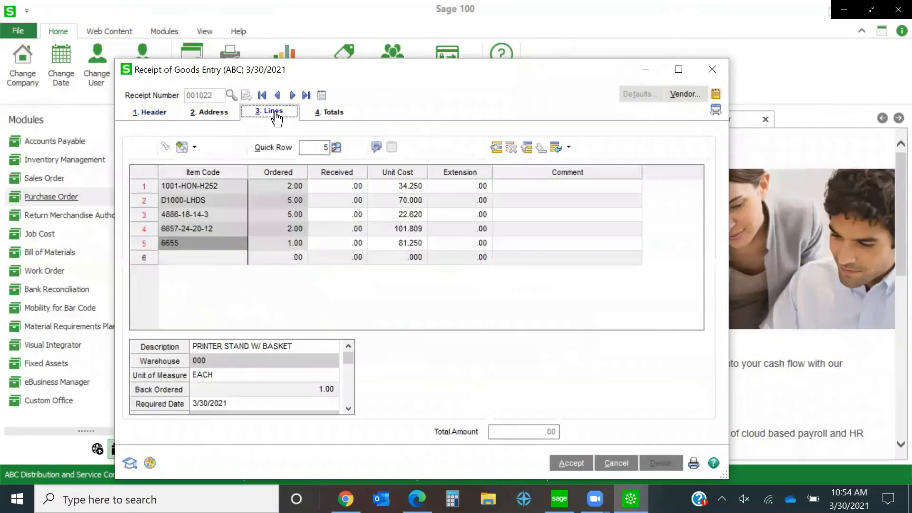
left_click(339, 185)
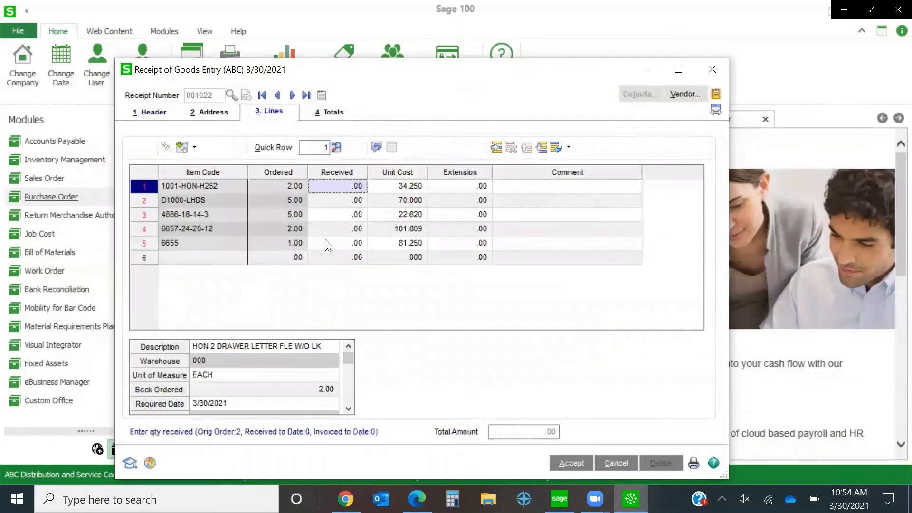
type("2")
key("Tab")
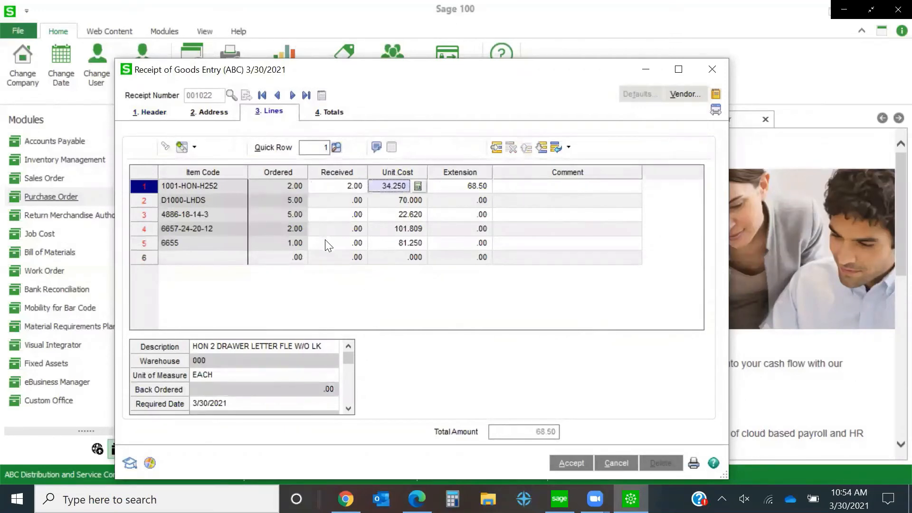
left_click(356, 201)
type("5")
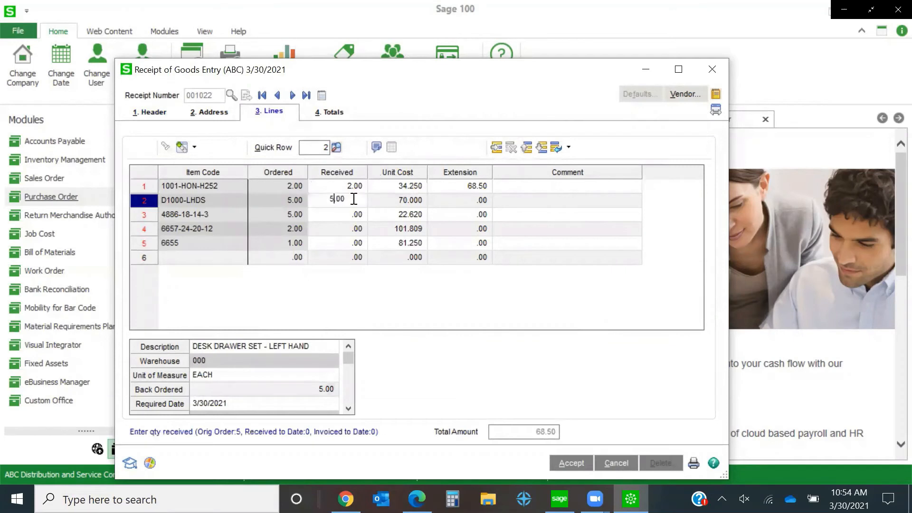
key("Tab")
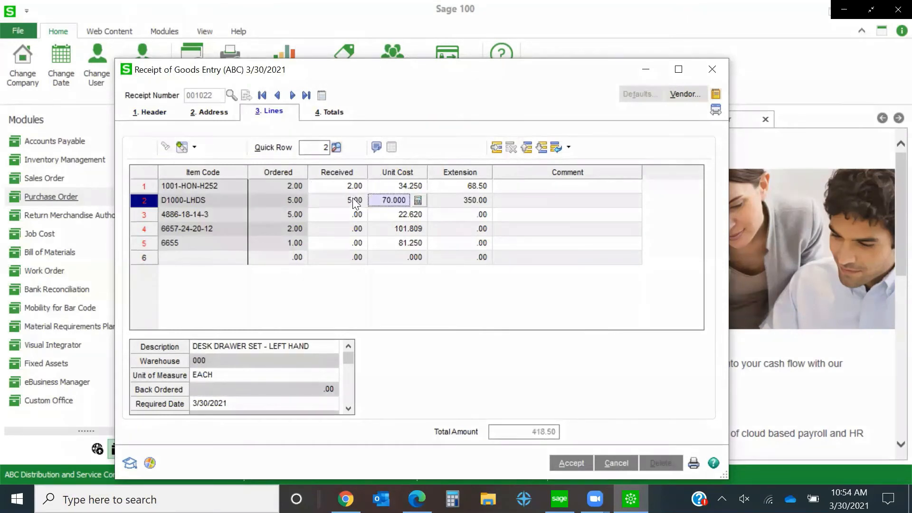
- Try to clear the invoice number and invoice date from the goods receipt's header
left_click(157, 116)
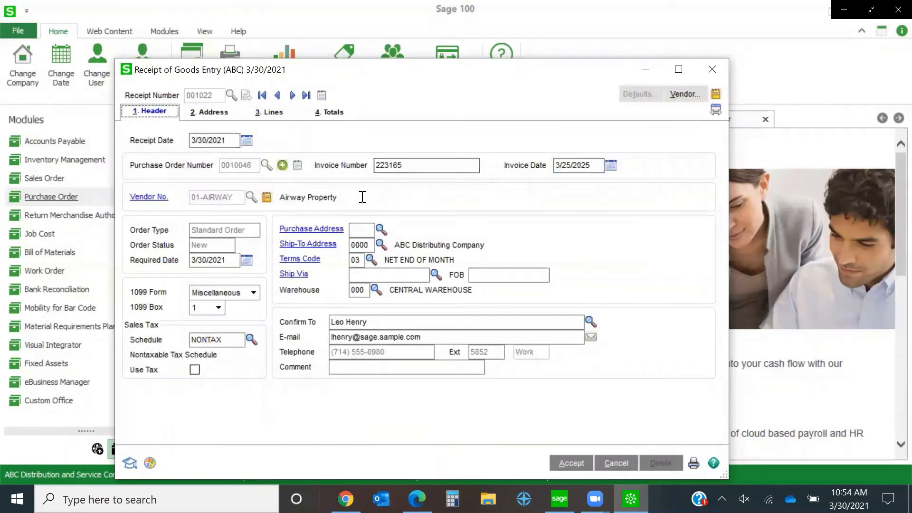
left_click(415, 165)
left_click_drag(409, 166, 367, 169)
key("BackSpace")
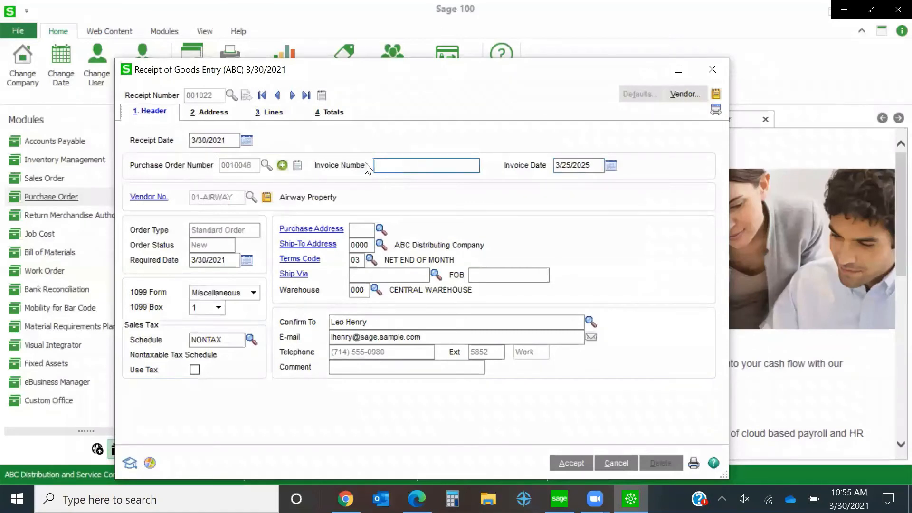
left_click(573, 166)
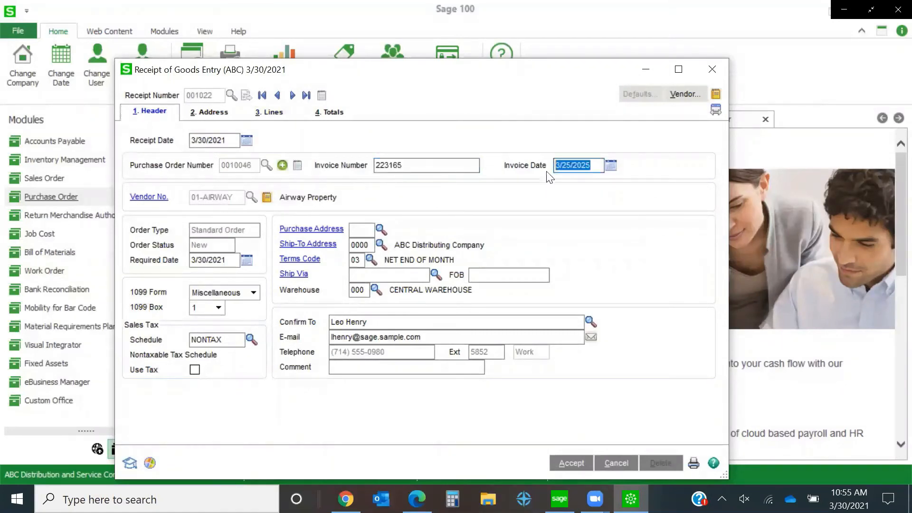
key("BackSpace")
left_click(417, 165)
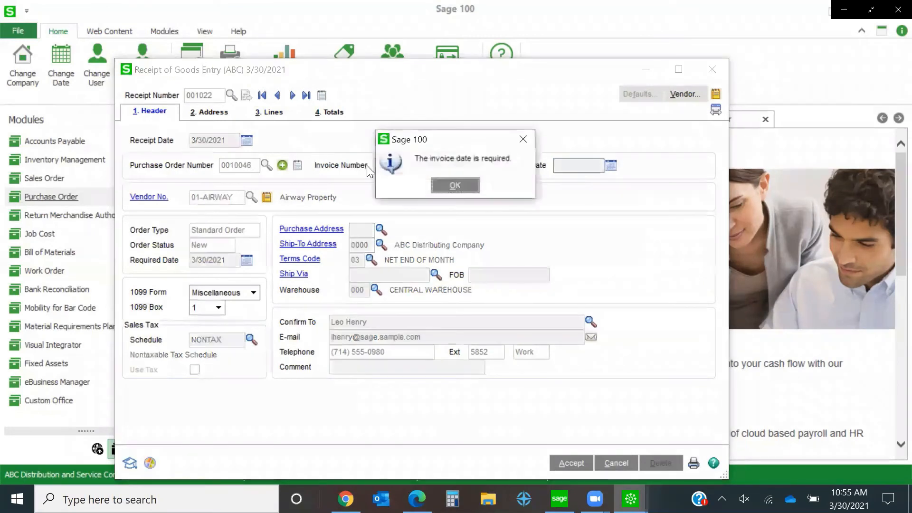
left_click(465, 191)
left_click_drag(407, 166, 373, 167)
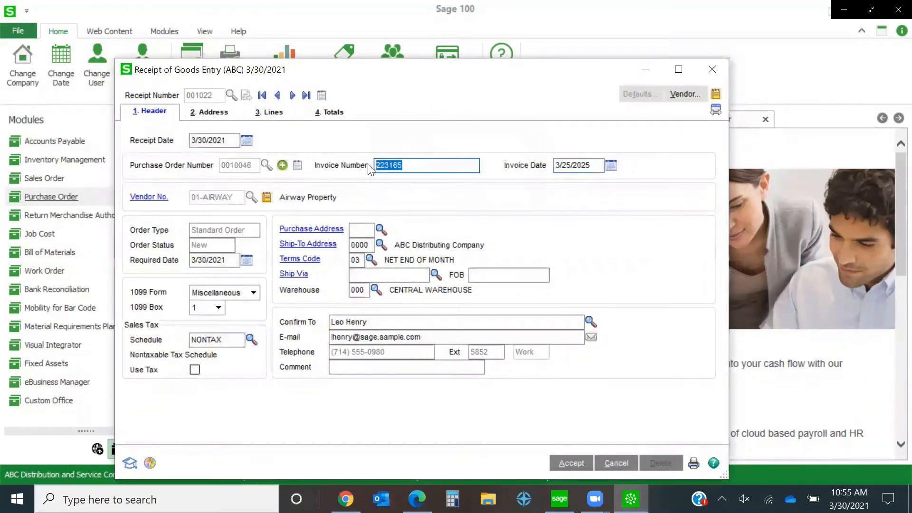
key("BackSpace")
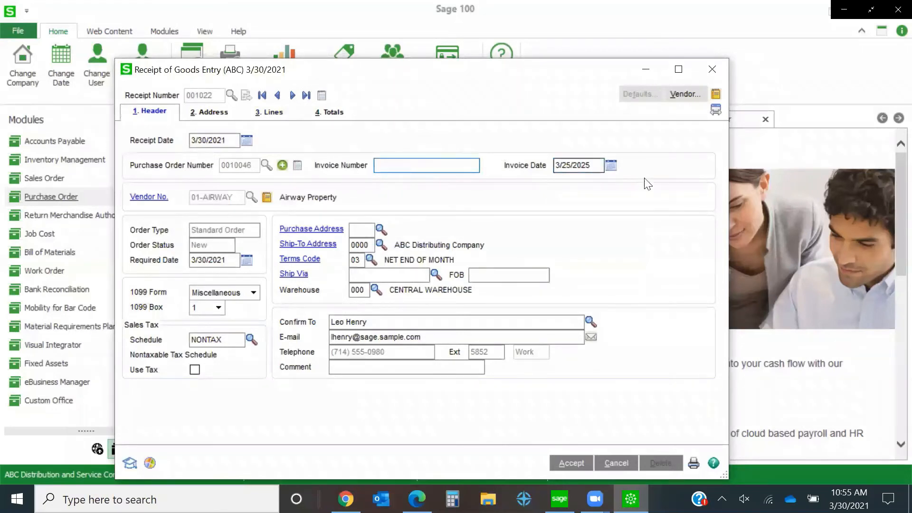
left_click(580, 165)
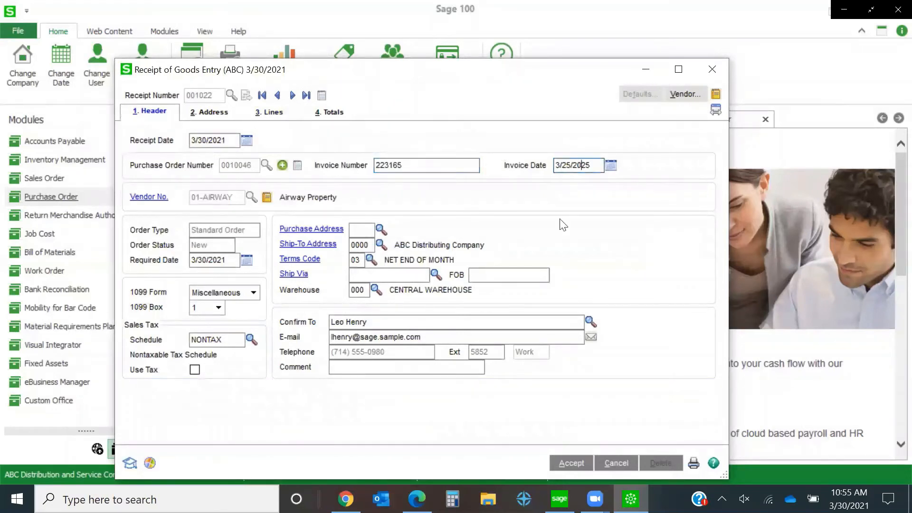
- Cancel the current goods receipt and start a new one for the first Airway Property purchase order dated 3/25/2025
left_click(616, 463)
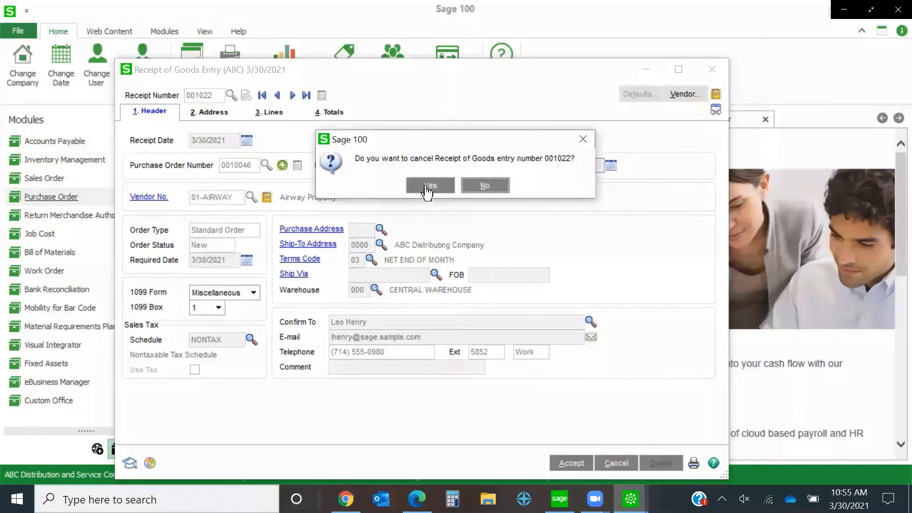
left_click(430, 185)
left_click(245, 96)
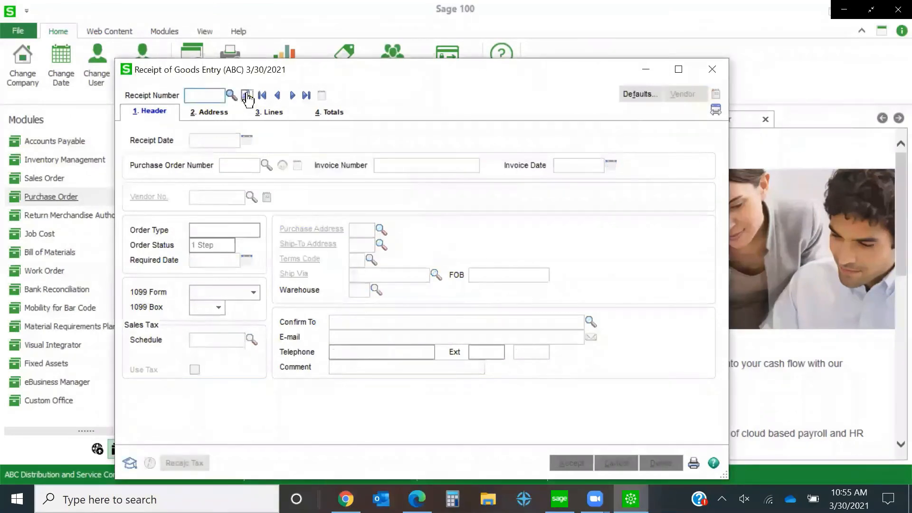
left_click(266, 165)
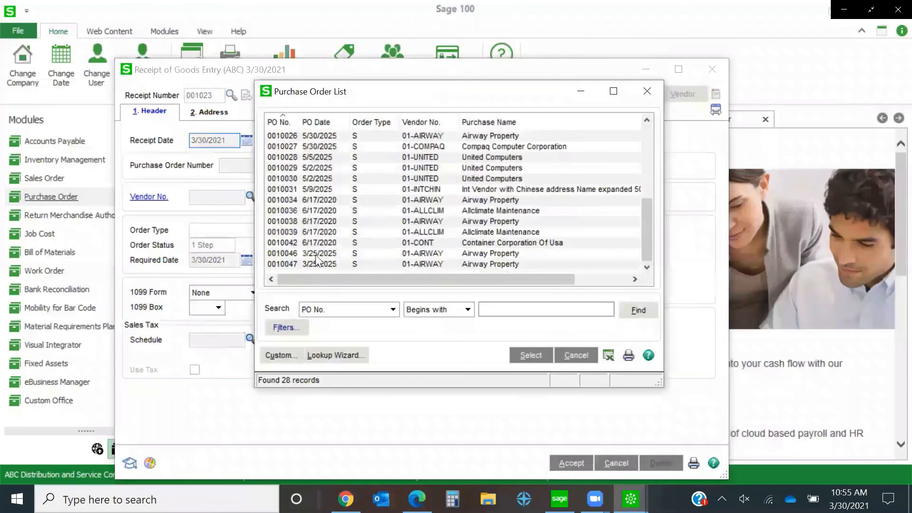
double_click(316, 255)
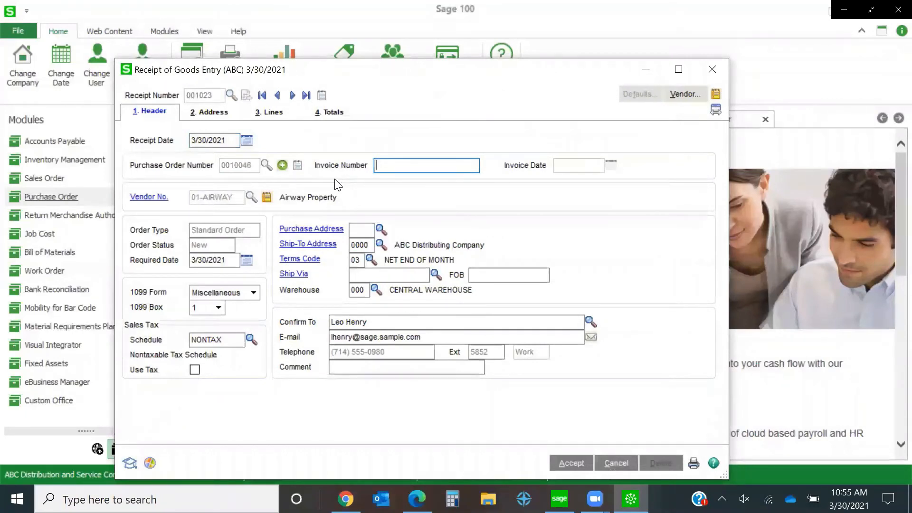
- Receive the complete purchase order without invoice details and save the receipt while closing Receipt of Goods Entry
left_click(269, 114)
left_click(419, 189)
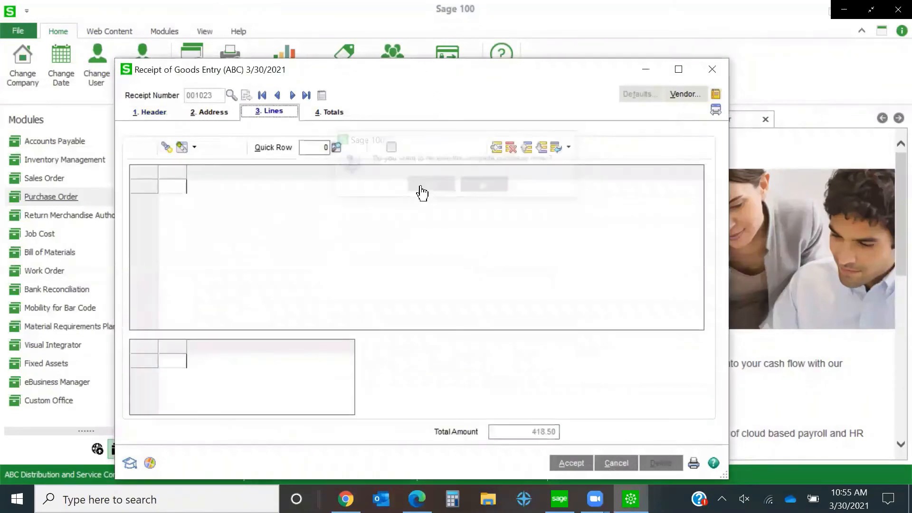
left_click(568, 463)
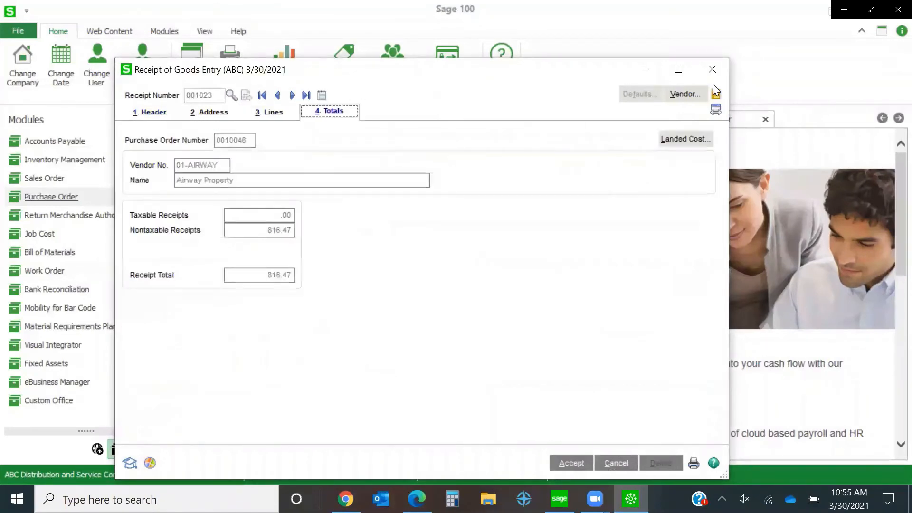
left_click(712, 69)
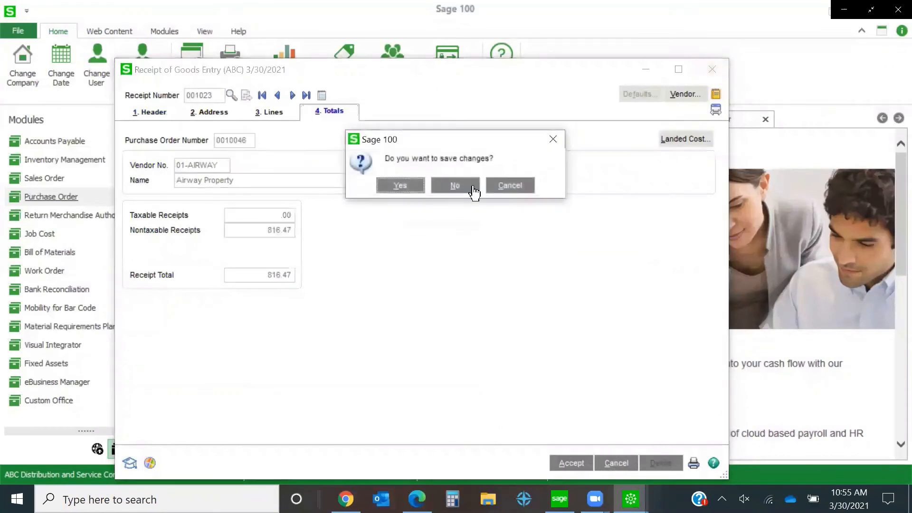
left_click(398, 186)
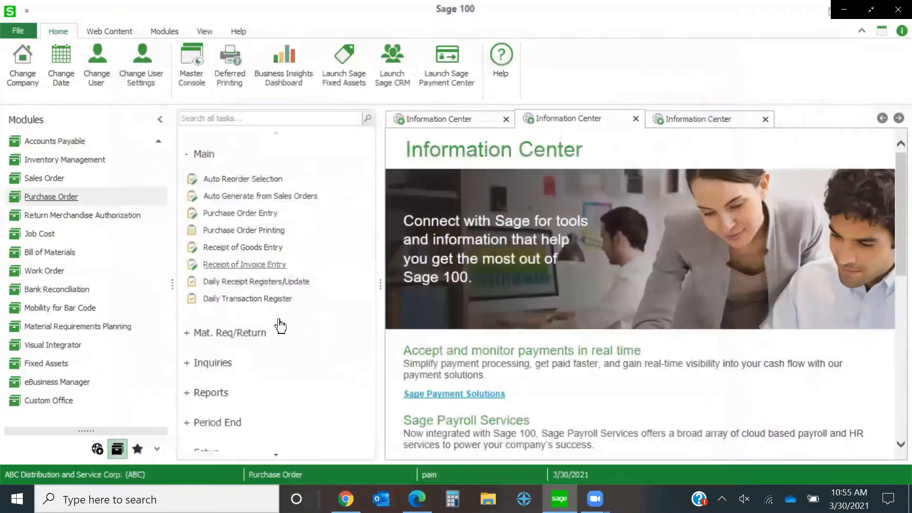
- Start a new invoice receipt for the first Airway Property purchase order dated 3/25/2025, continuing despite its existing goods receipt
left_click(236, 266)
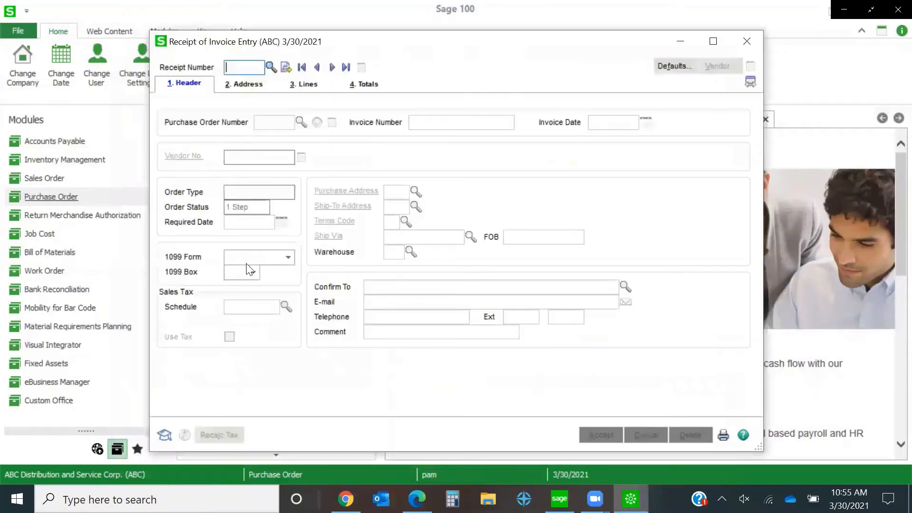
left_click(286, 68)
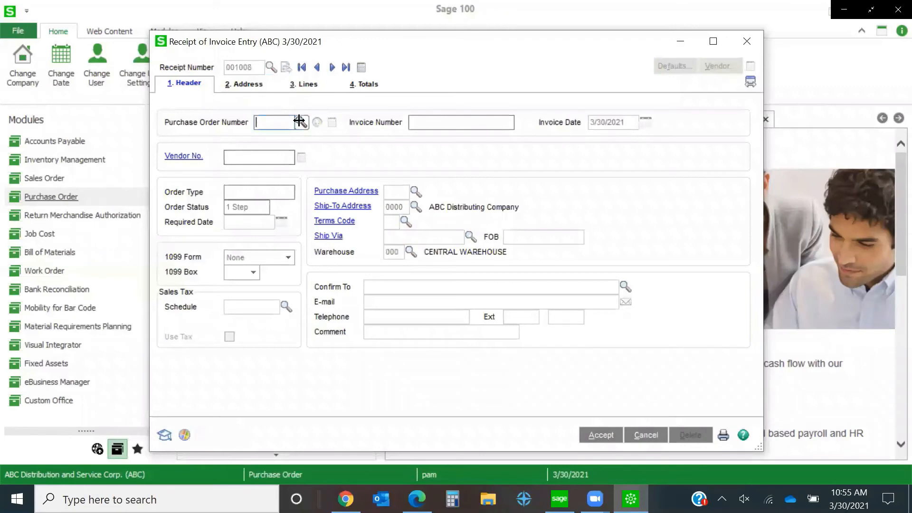
left_click(300, 122)
scroll(304, 233, "down", 5)
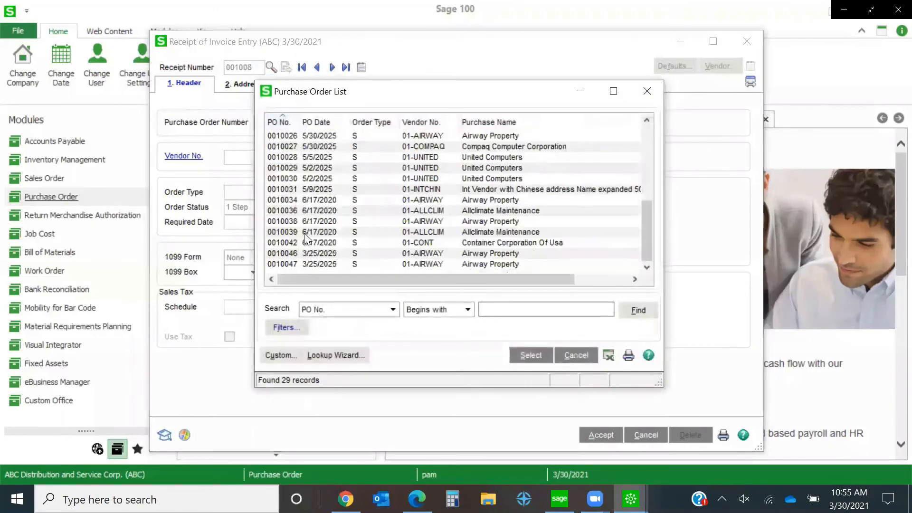
double_click(309, 253)
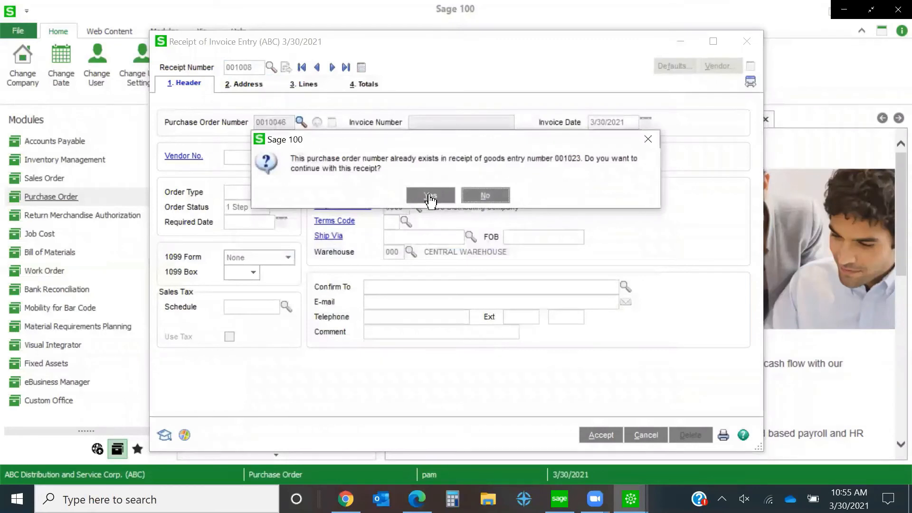
left_click(431, 197)
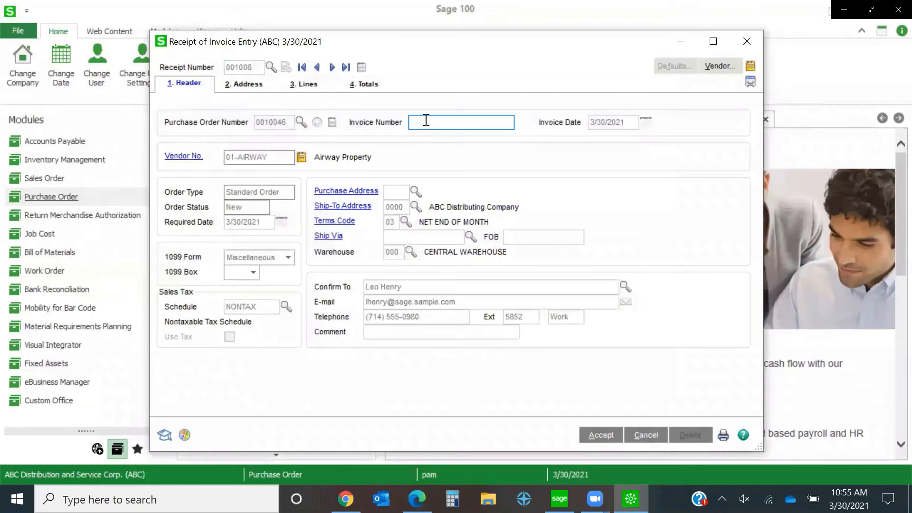
- Try invoice number 23568 on the invoice receipt, decline deleting the existing entry, and cancel the invoice receipt
type("23568")
key("Tab")
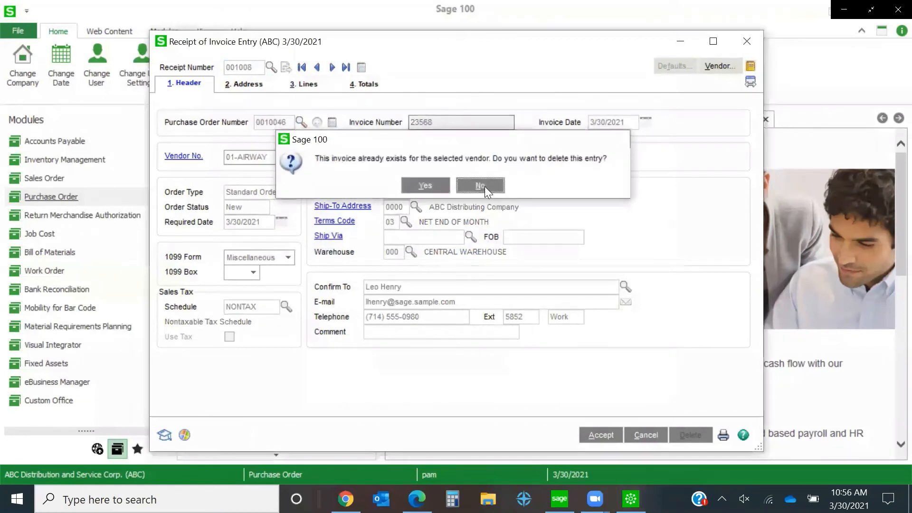
left_click(481, 186)
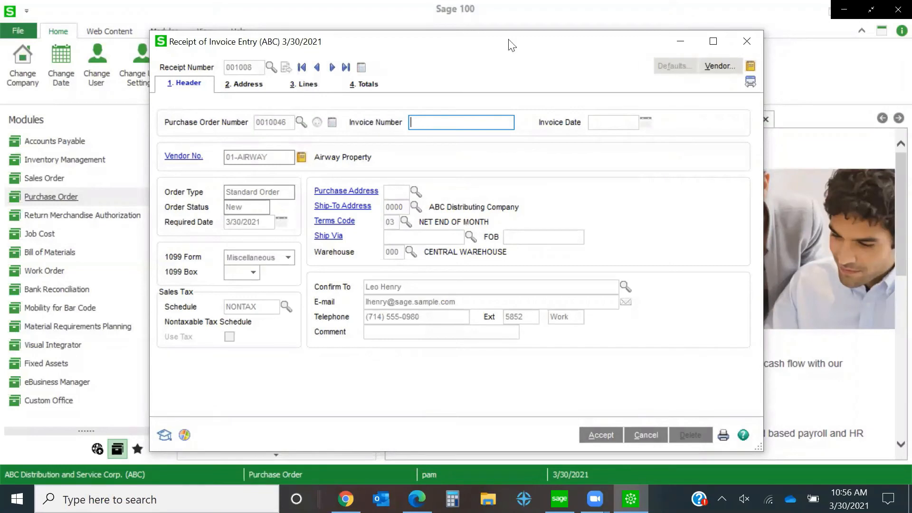
left_click(647, 435)
left_click(428, 186)
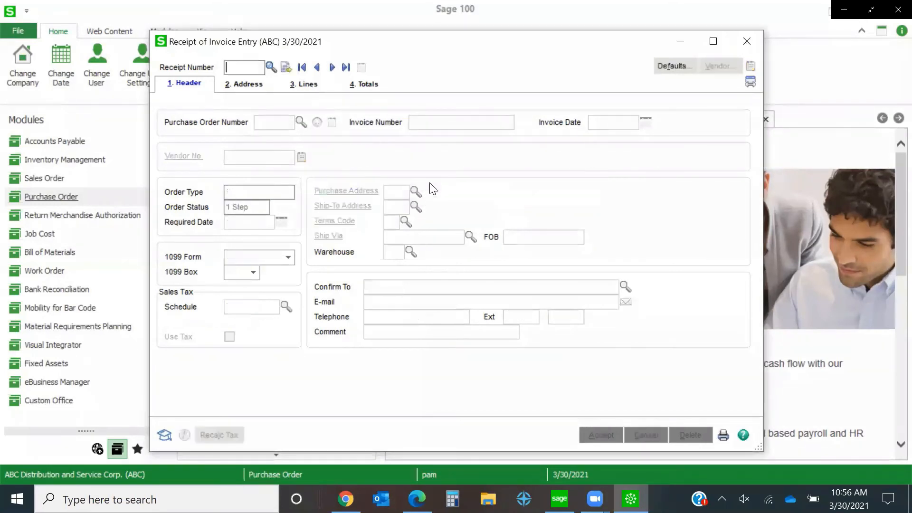
- Look up the existing receipts in Receipt of Invoice Entry and close the entry window
left_click(270, 67)
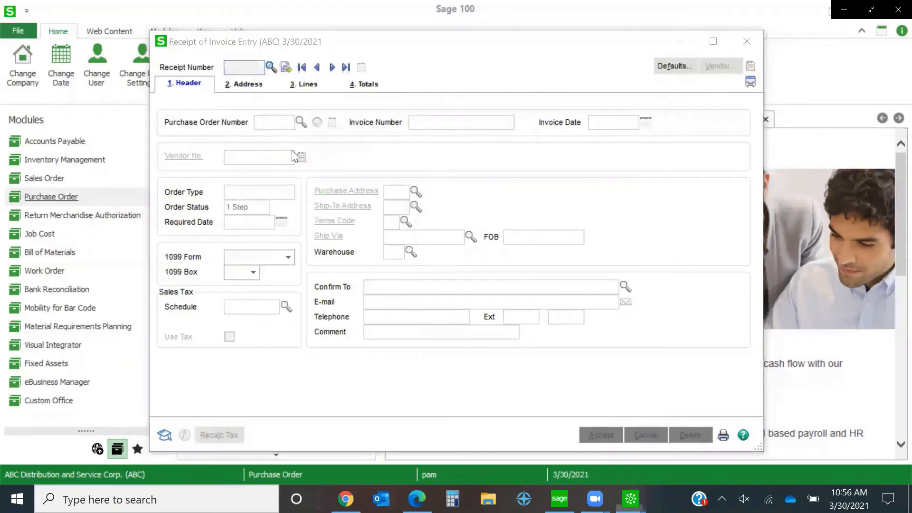
left_click(650, 91)
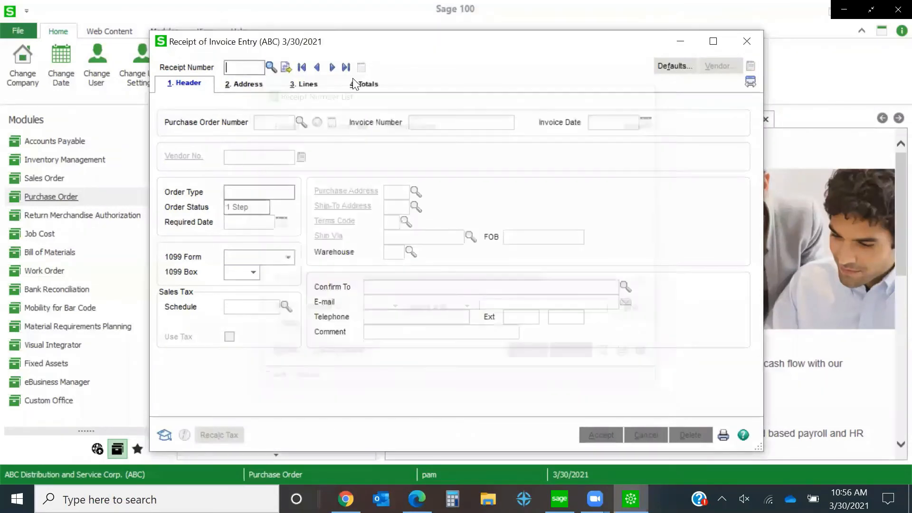
left_click(745, 38)
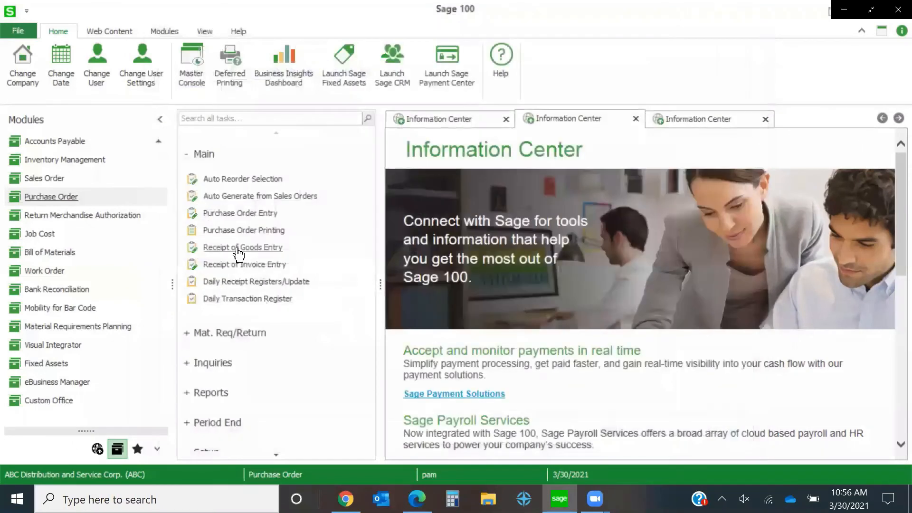
- Reopen the saved Airway Property goods receipt to review its invoice number field, and leave it without changes
left_click(237, 247)
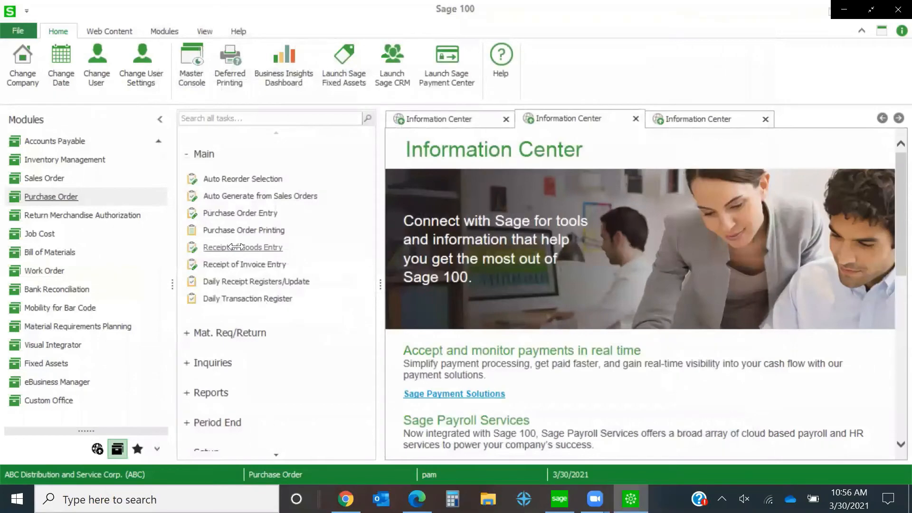
left_click(232, 96)
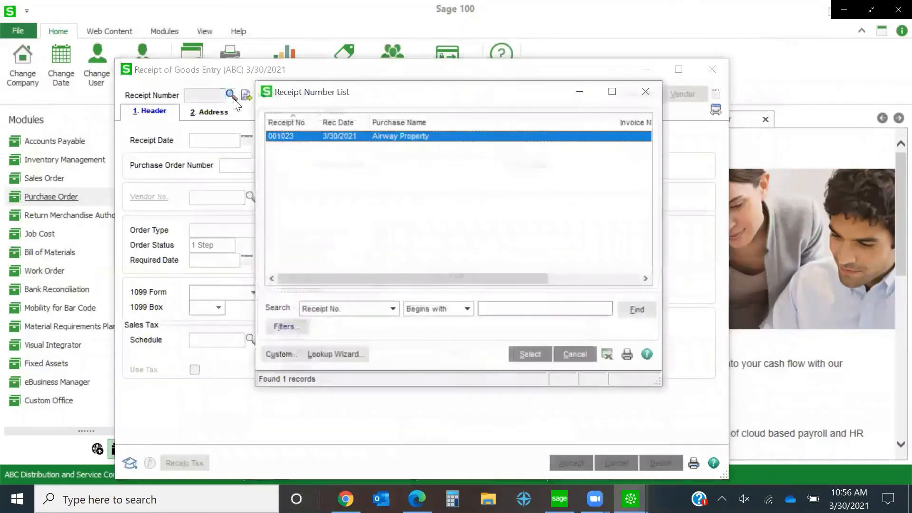
double_click(369, 135)
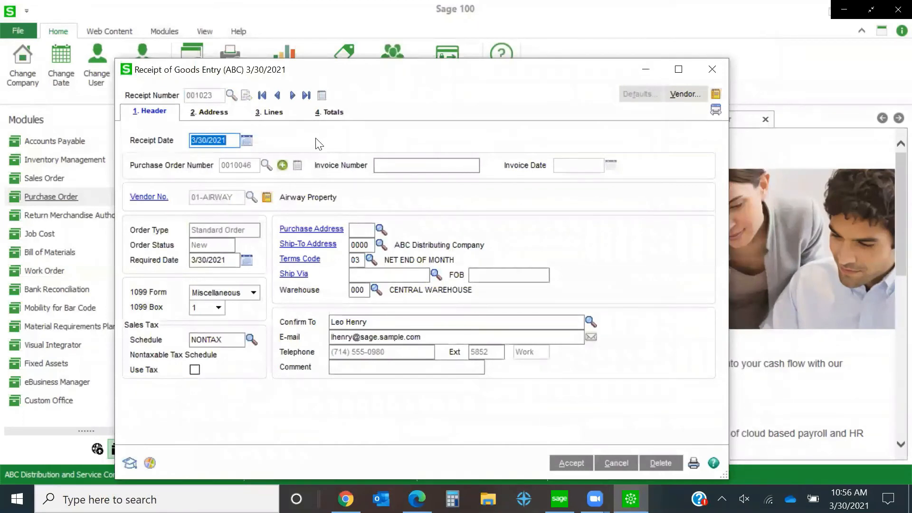
left_click(411, 164)
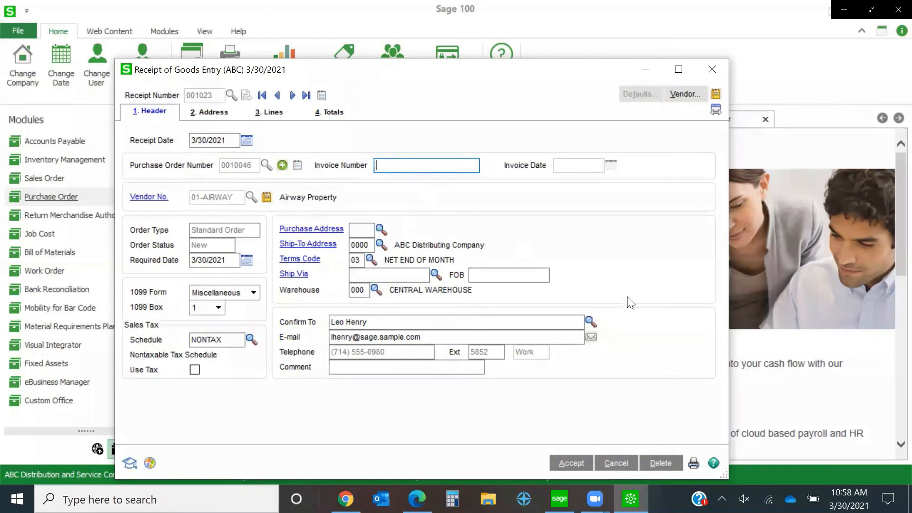
left_click(617, 463)
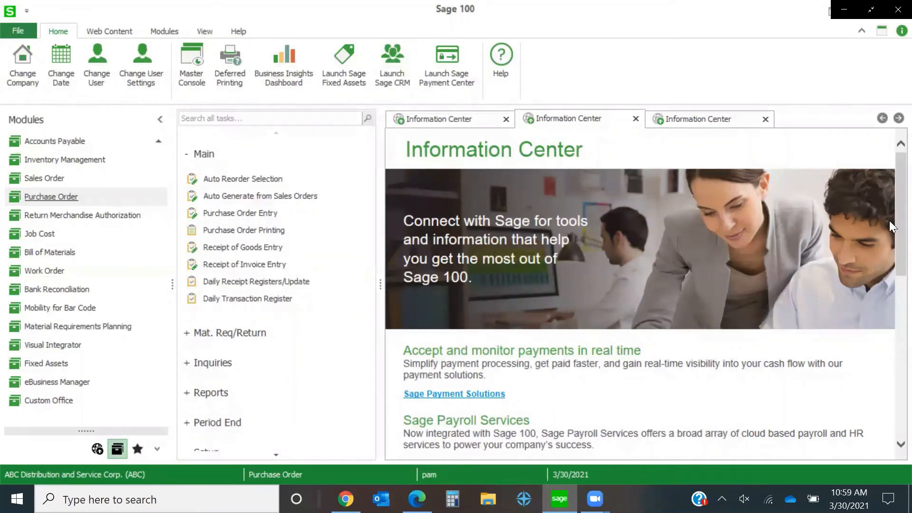
- Preview the period-end Purchases Clearing Report with the STANDARD setting for inventory items, sorted by purchase order number
scroll(889, 228, "down", 2)
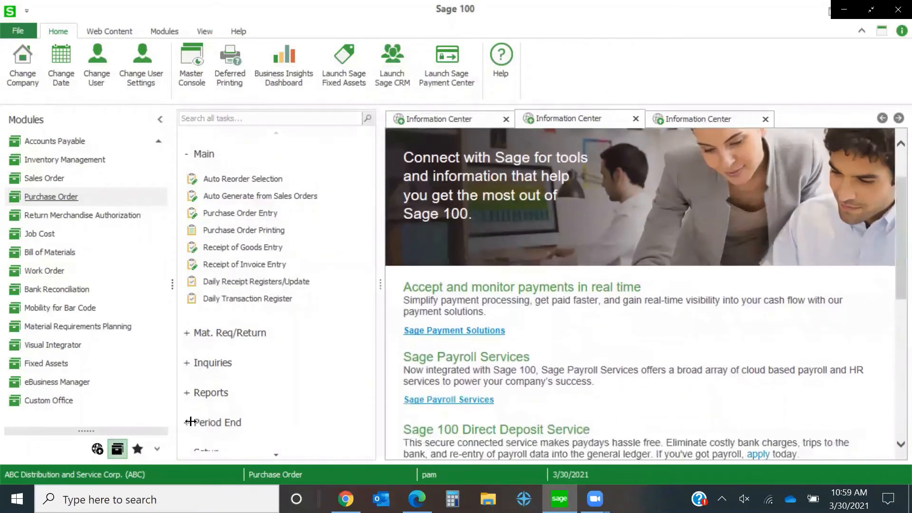
left_click(220, 424)
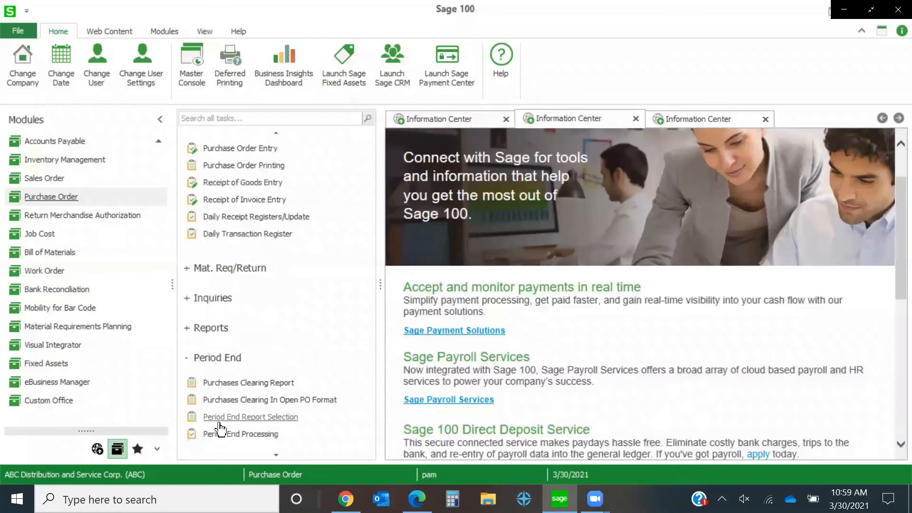
left_click(231, 384)
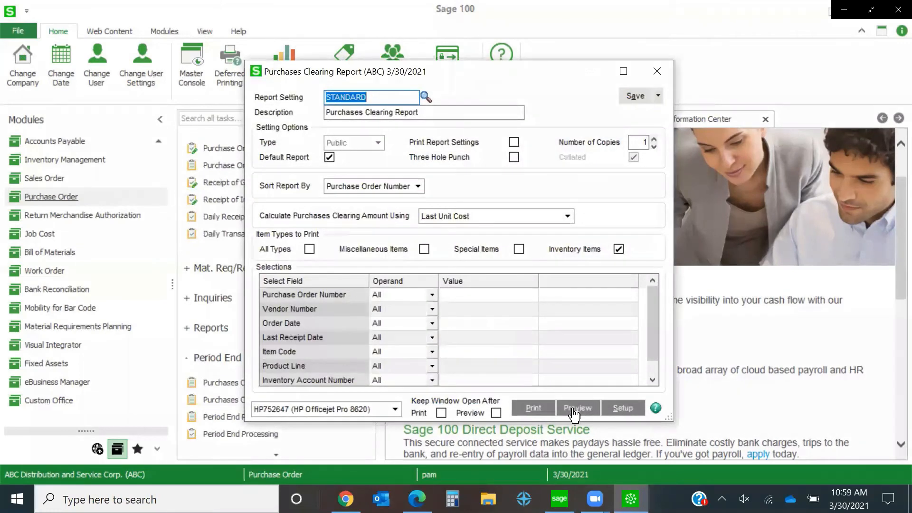
left_click(573, 410)
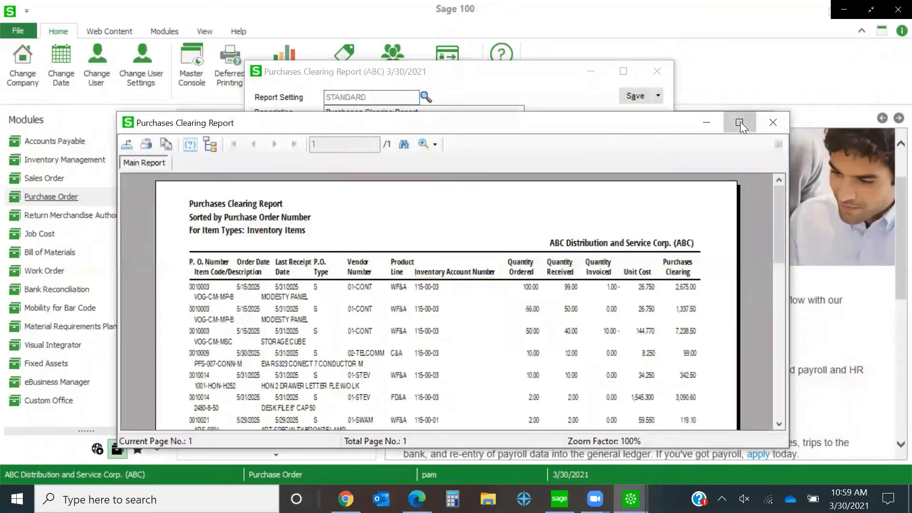
- Maximize the Purchases Clearing Report preview and set its zoom to 150%
left_click(739, 123)
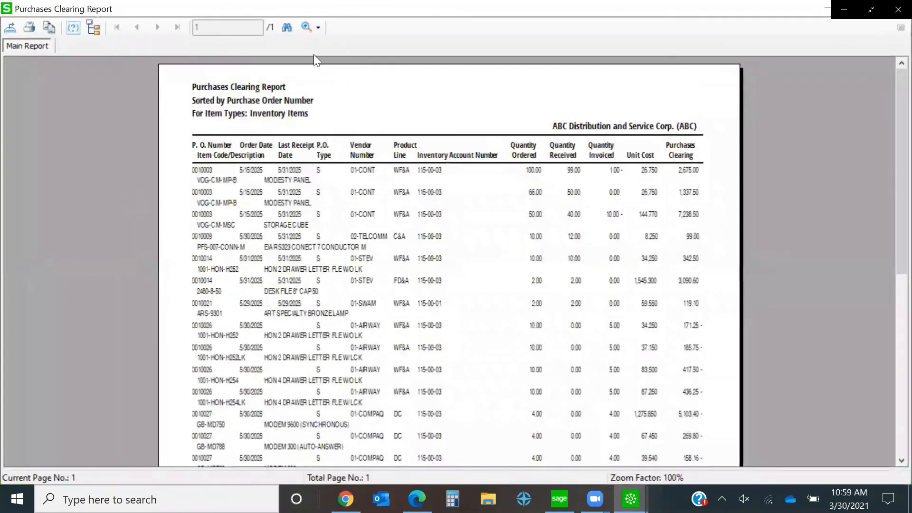
left_click(317, 28)
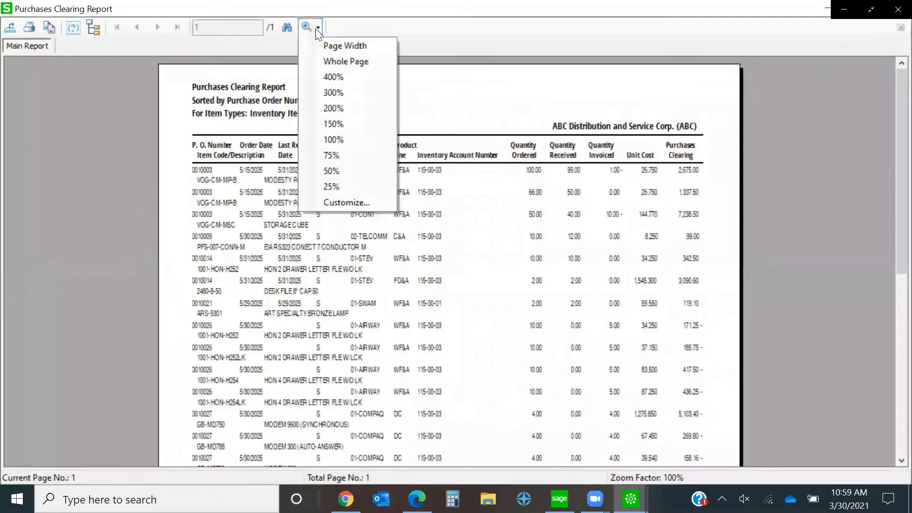
left_click(341, 122)
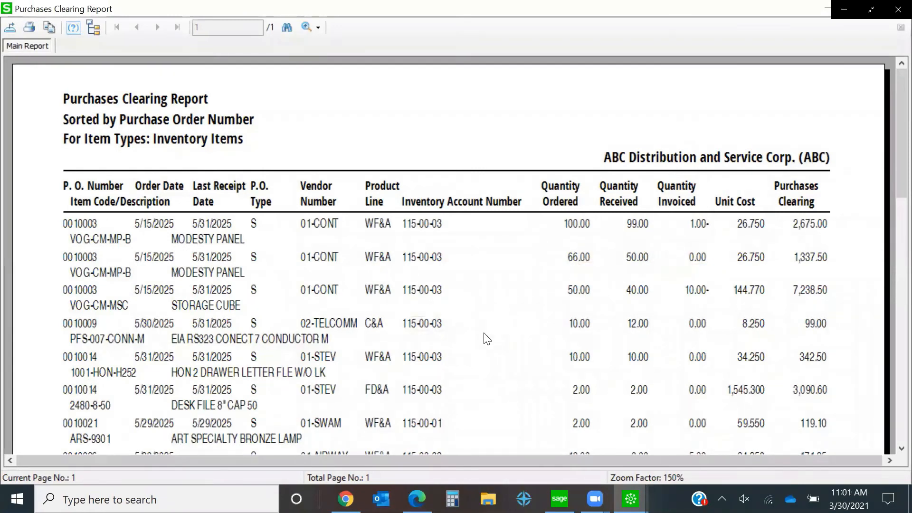
- Examine the received and invoiced quantities and clearing amounts through to the report total, and close the Purchases Clearing Report preview
scroll(484, 330, "down", 6)
scroll(503, 333, "down", 2)
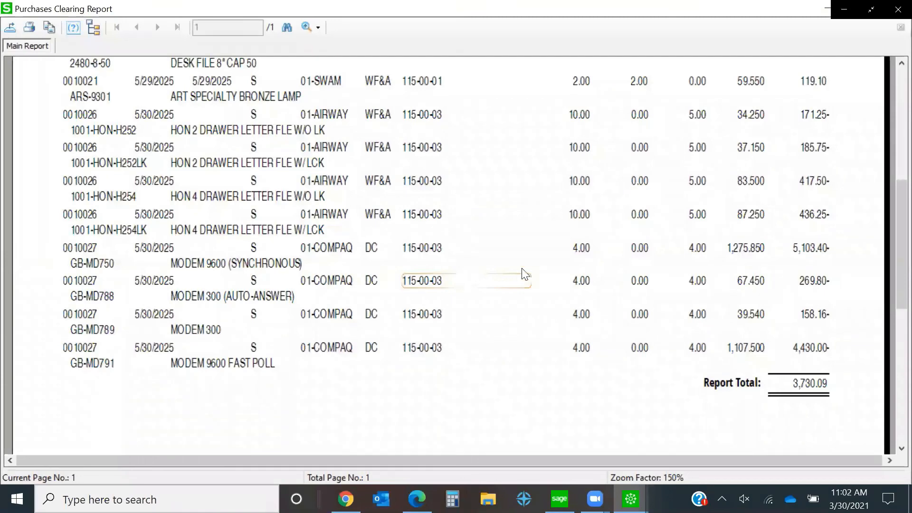
scroll(565, 266, "up", 5)
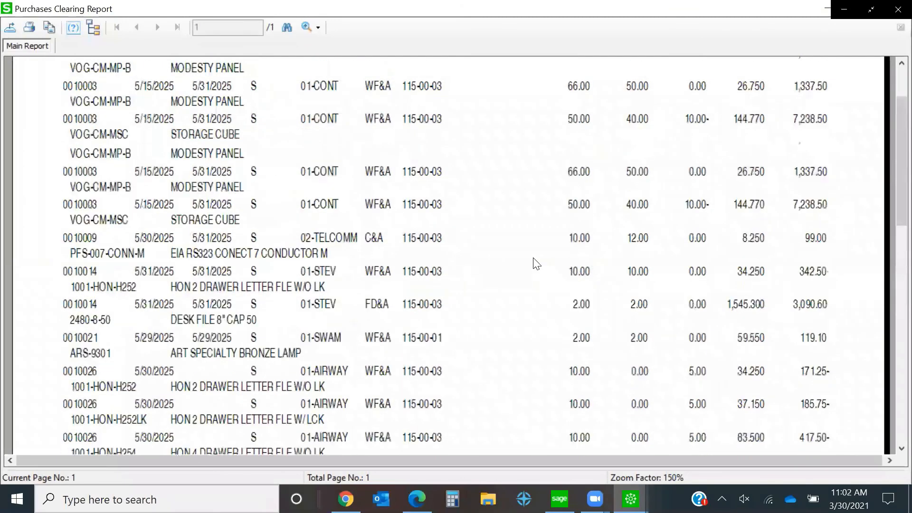
scroll(536, 264, "up", 3)
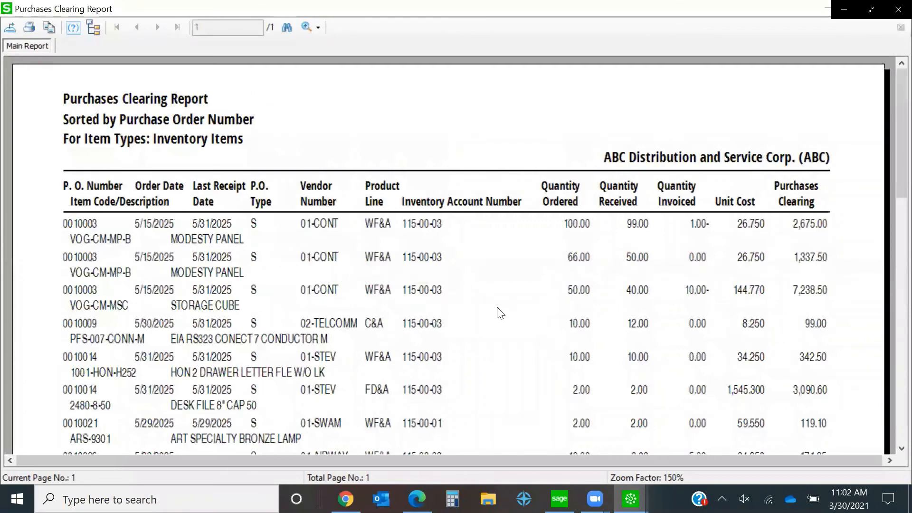
left_click(488, 323)
scroll(489, 323, "down", 2)
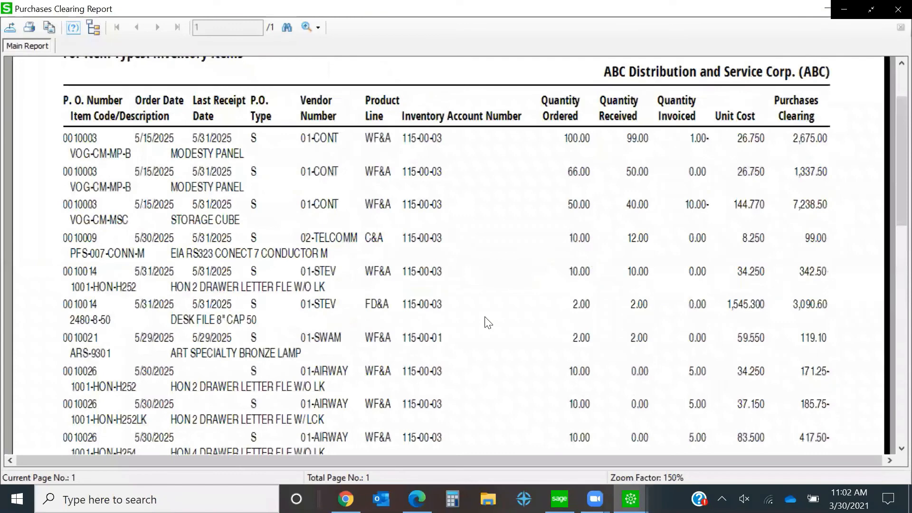
scroll(488, 323, "down", 6)
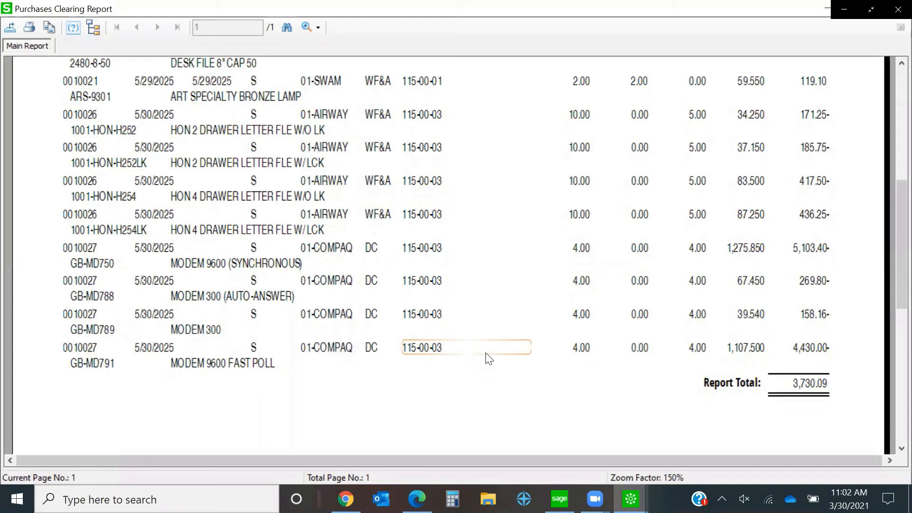
scroll(572, 283, "up", 10)
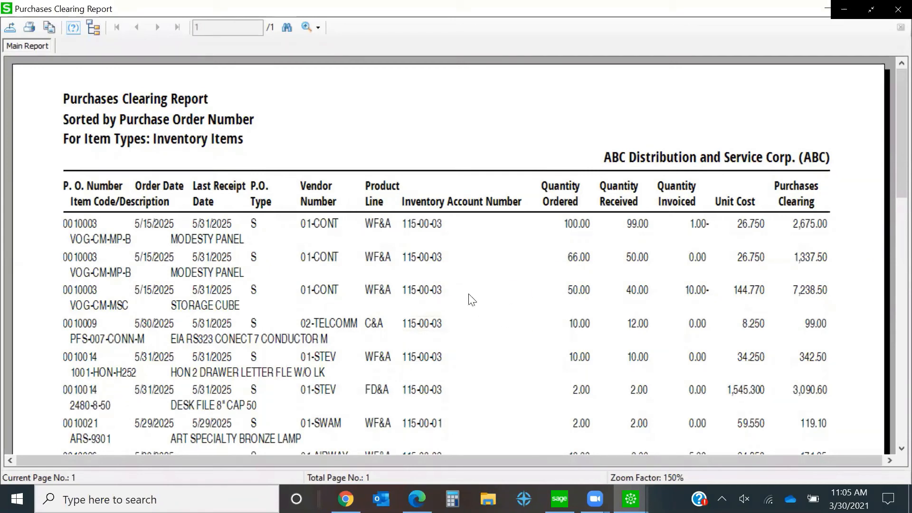
scroll(500, 284, "down", 10)
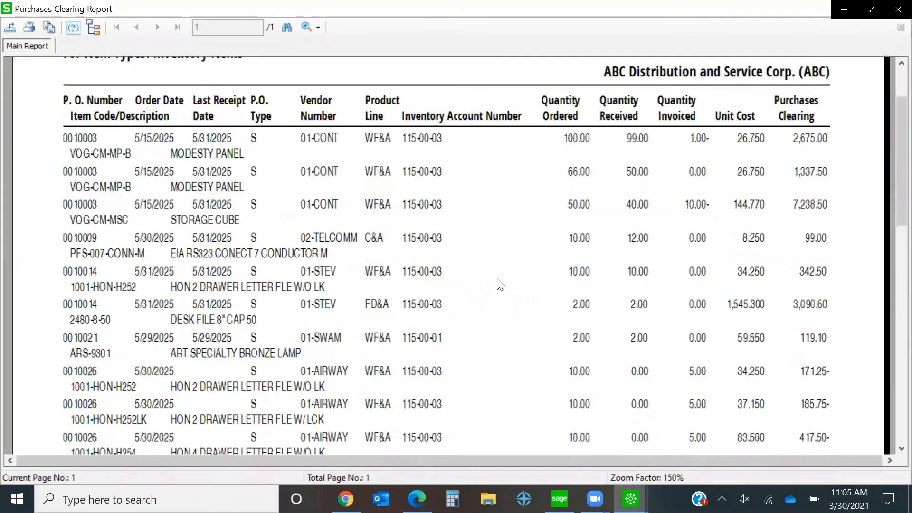
scroll(499, 284, "up", 10)
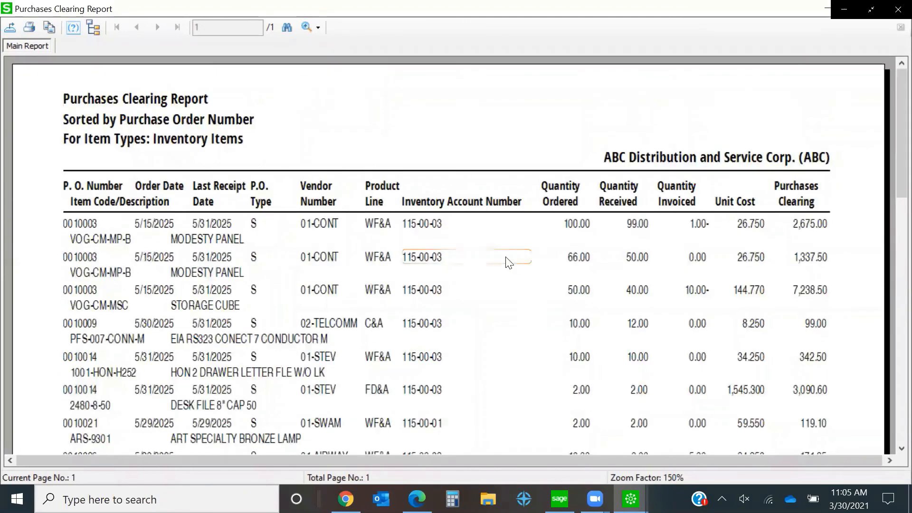
left_click(518, 229)
scroll(511, 278, "down", 10)
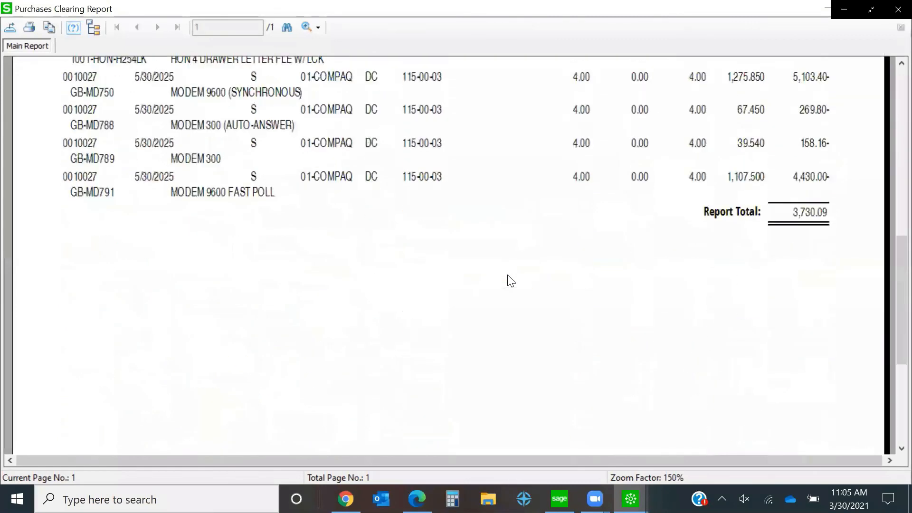
scroll(510, 280, "up", 2)
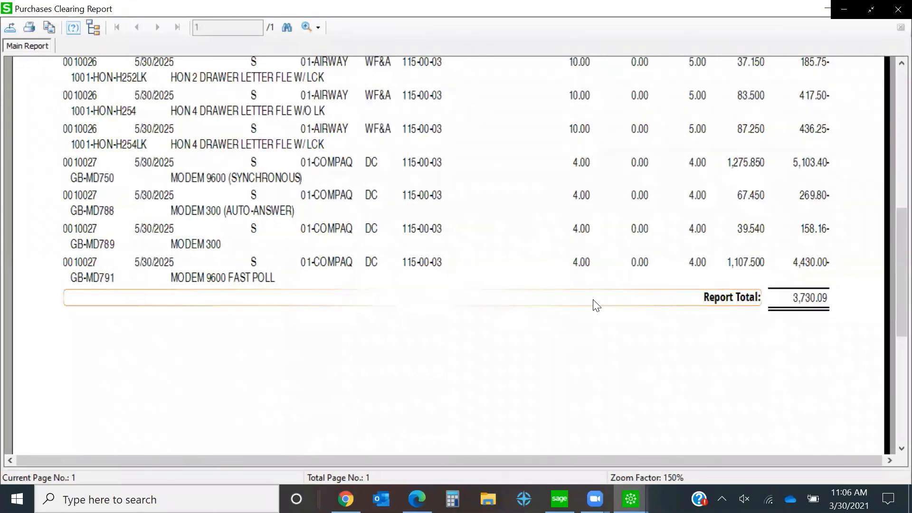
scroll(600, 228, "up", 10)
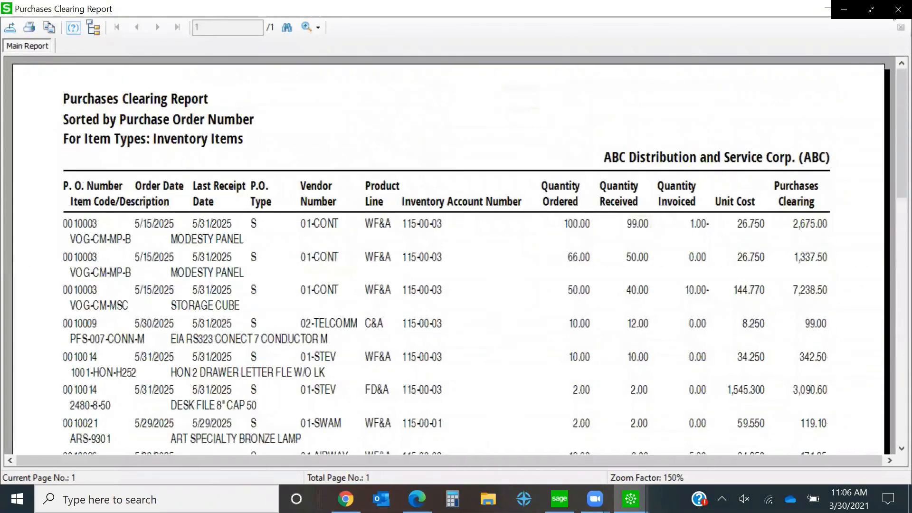
left_click(892, 10)
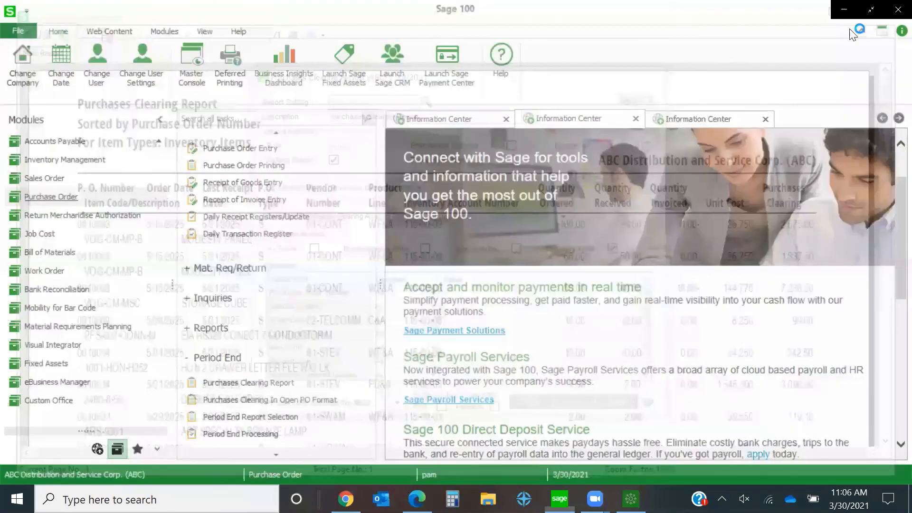
- Expand the Purchase Order utilities, view the Purge Completed Purchase Orders cutoff date option, and close it without purging
scroll(288, 311, "down", 3)
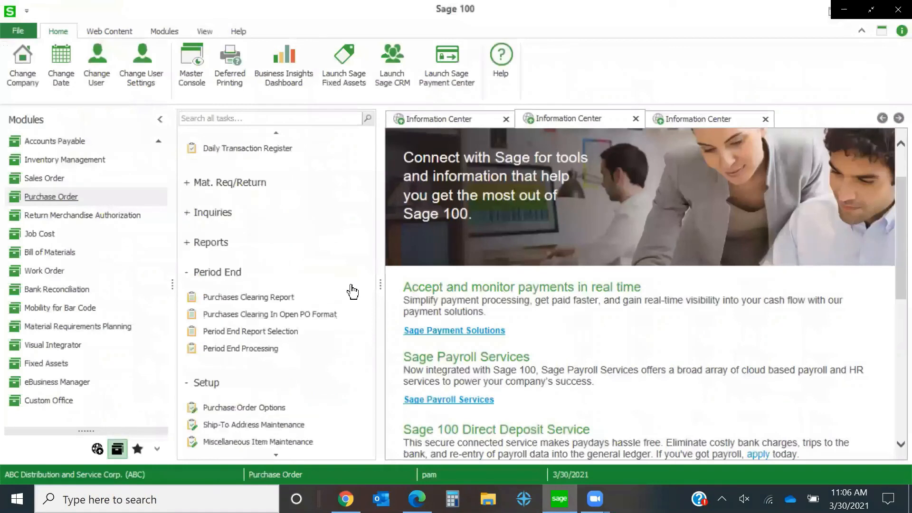
scroll(328, 375, "down", 3)
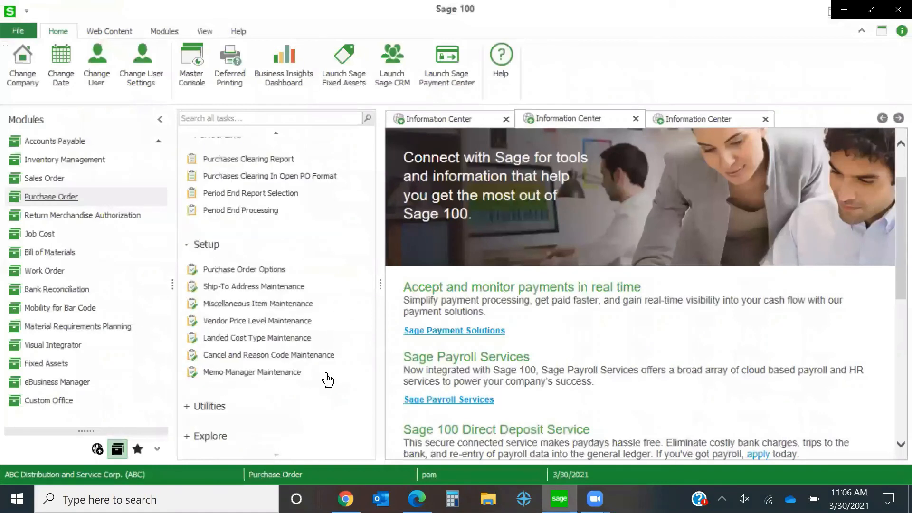
left_click(204, 406)
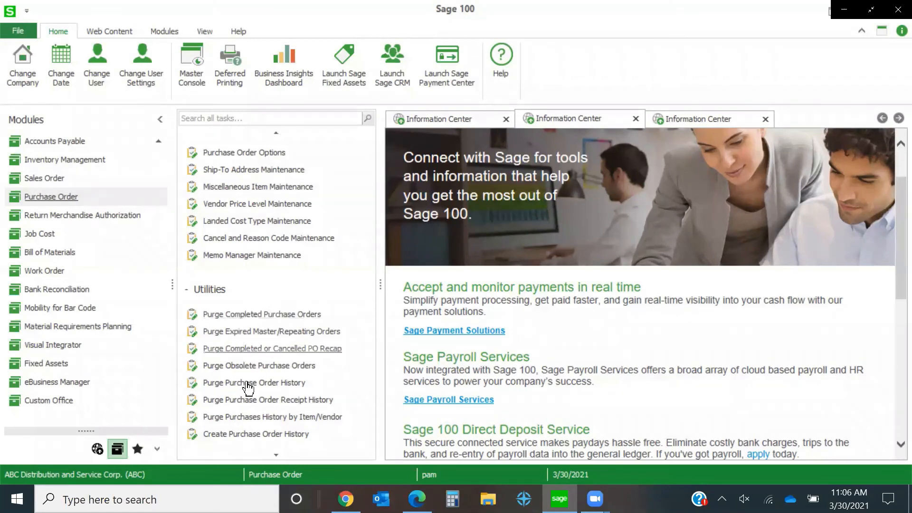
left_click(260, 316)
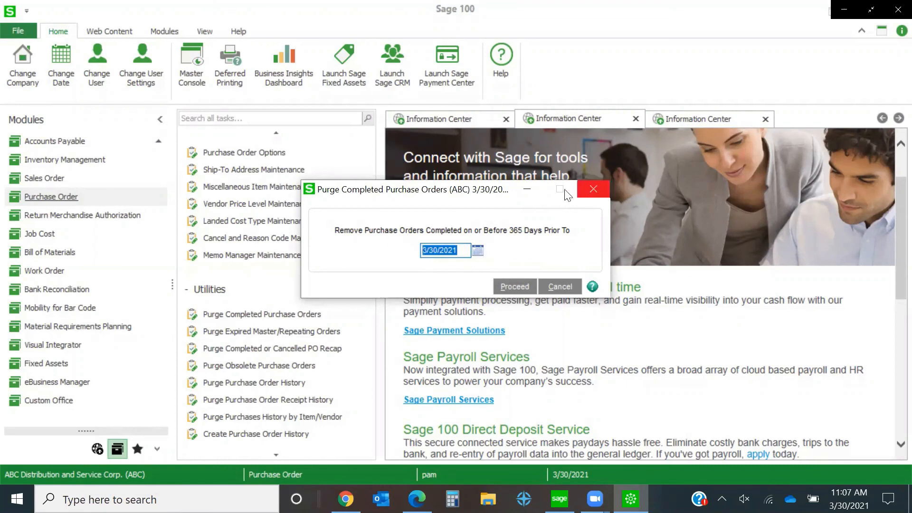
left_click(594, 188)
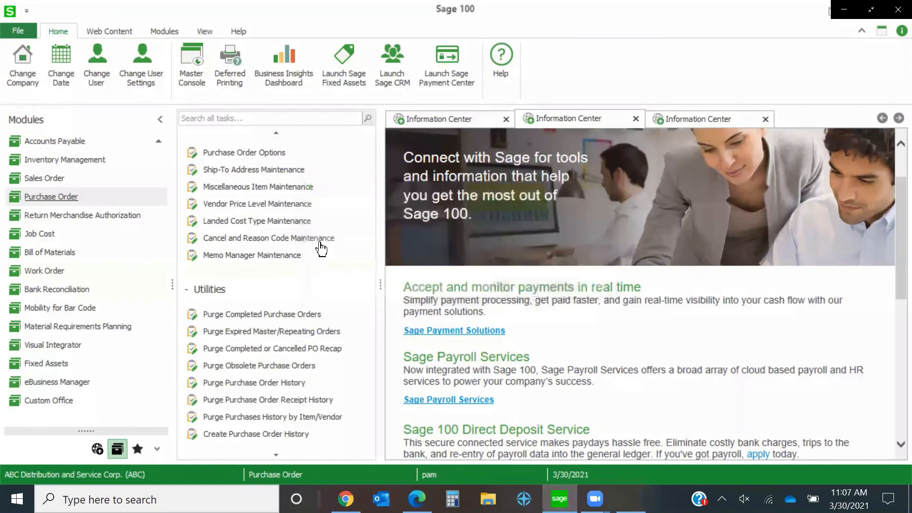
- Enable removal of expired master and repeating orders in Purge Expired Master/Repeating Orders, and close the utility without proceeding
left_click(237, 334)
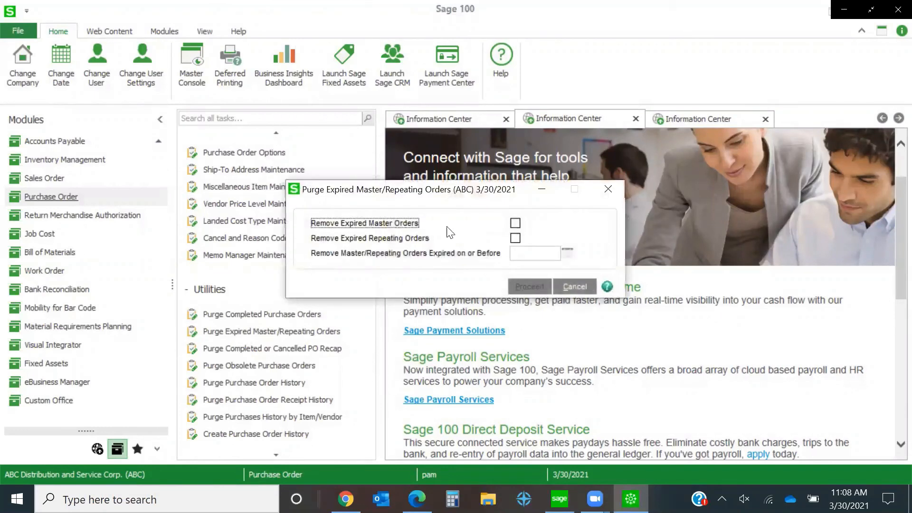
left_click(517, 222)
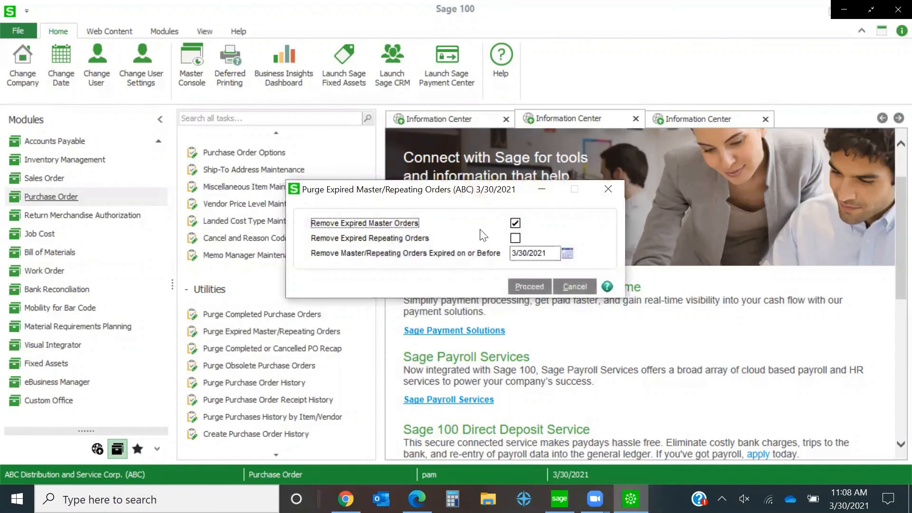
left_click(517, 238)
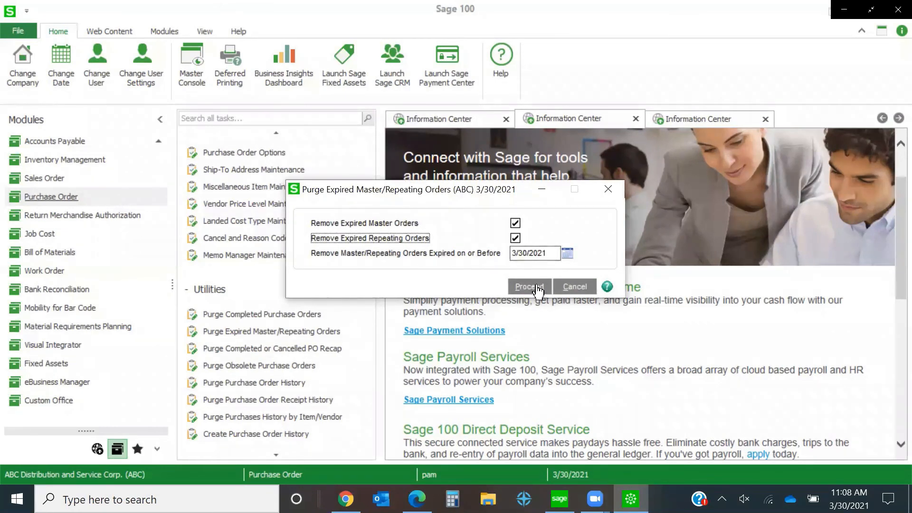
left_click(610, 189)
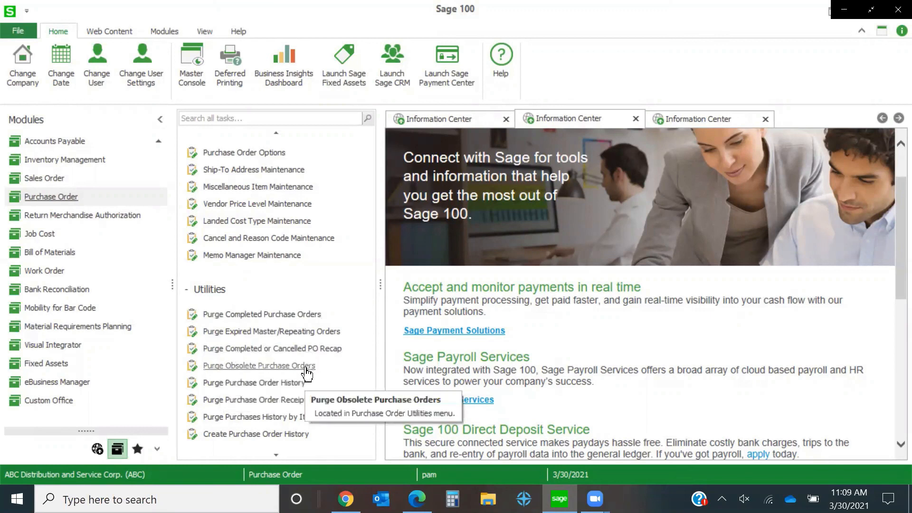
- Try to open Purge Obsolete Purchase Orders, and view Purge Purchase Order Receipt History without proceeding
left_click(290, 370)
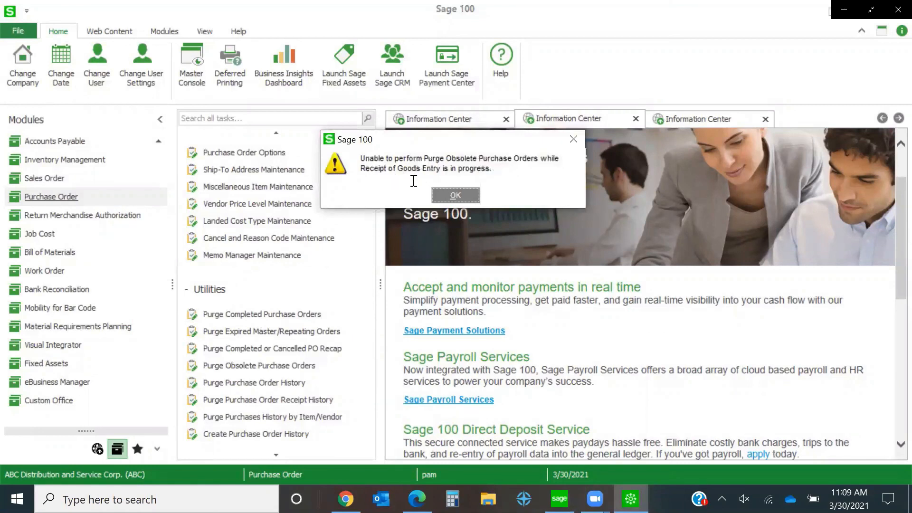
left_click(455, 197)
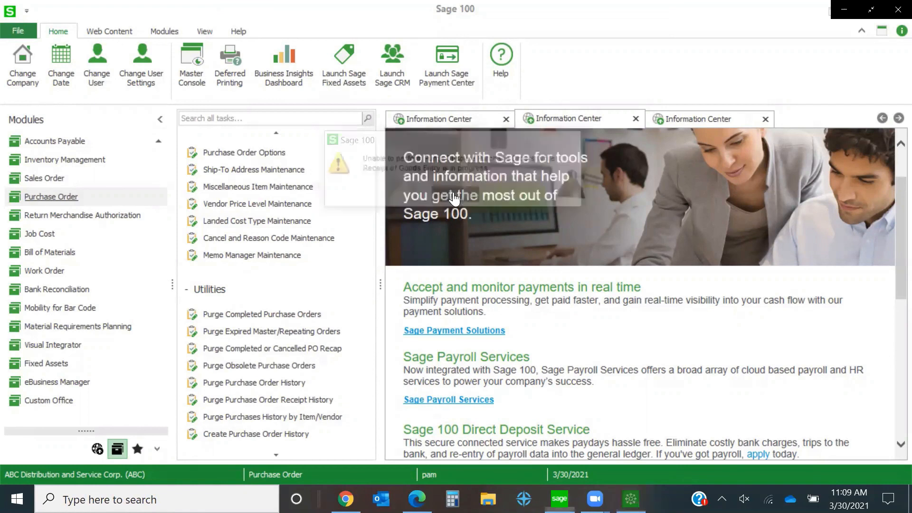
left_click(254, 401)
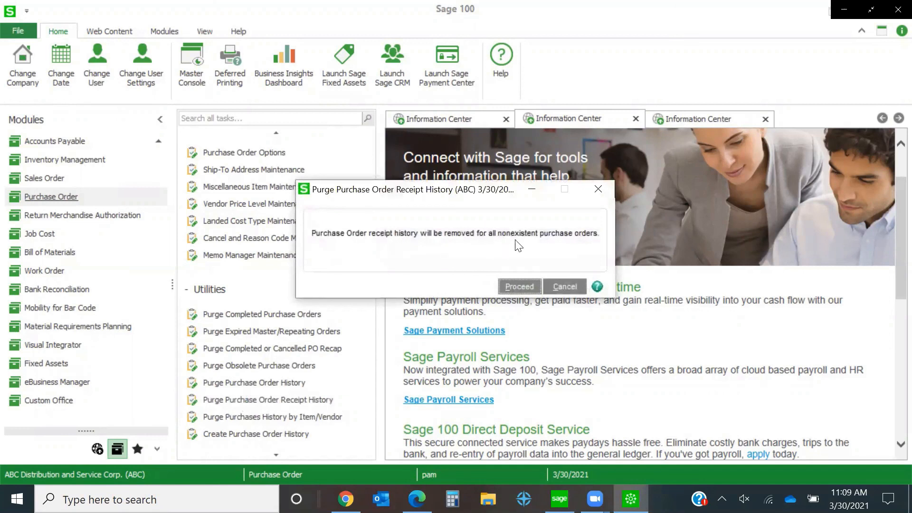
left_click(566, 289)
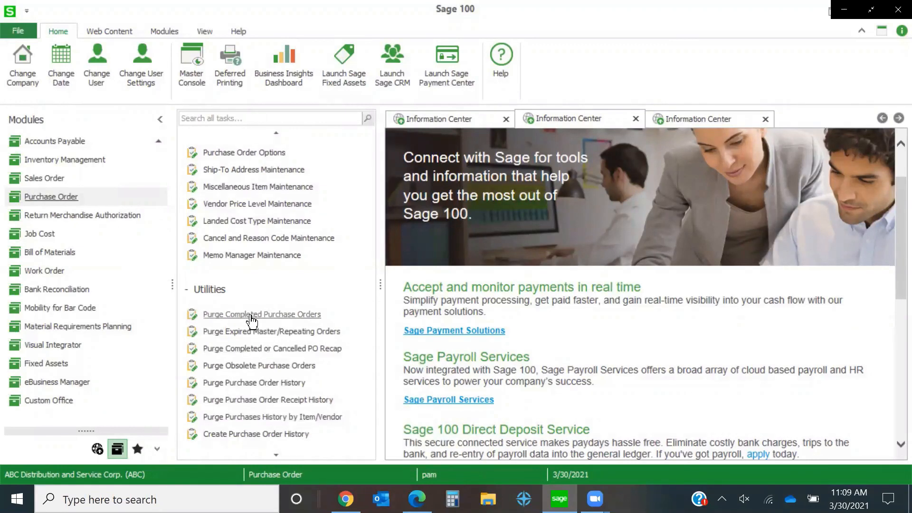
scroll(304, 297, "up", 3)
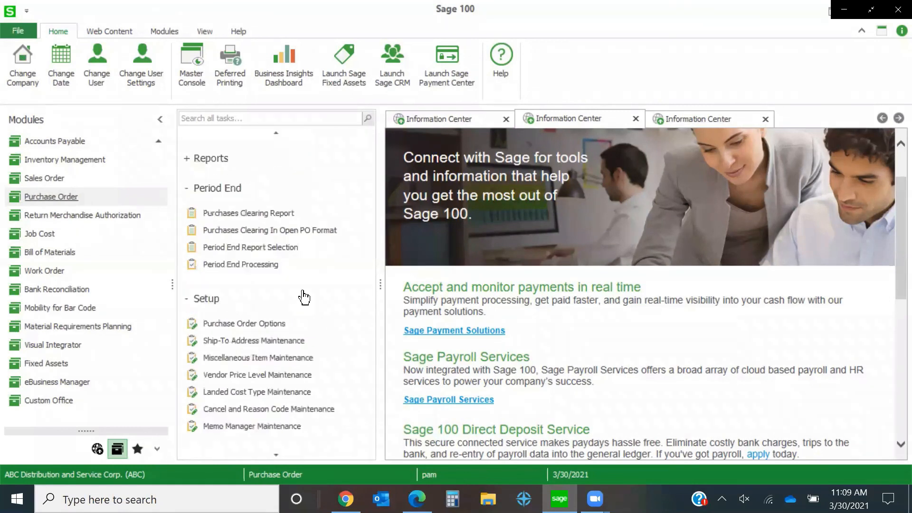